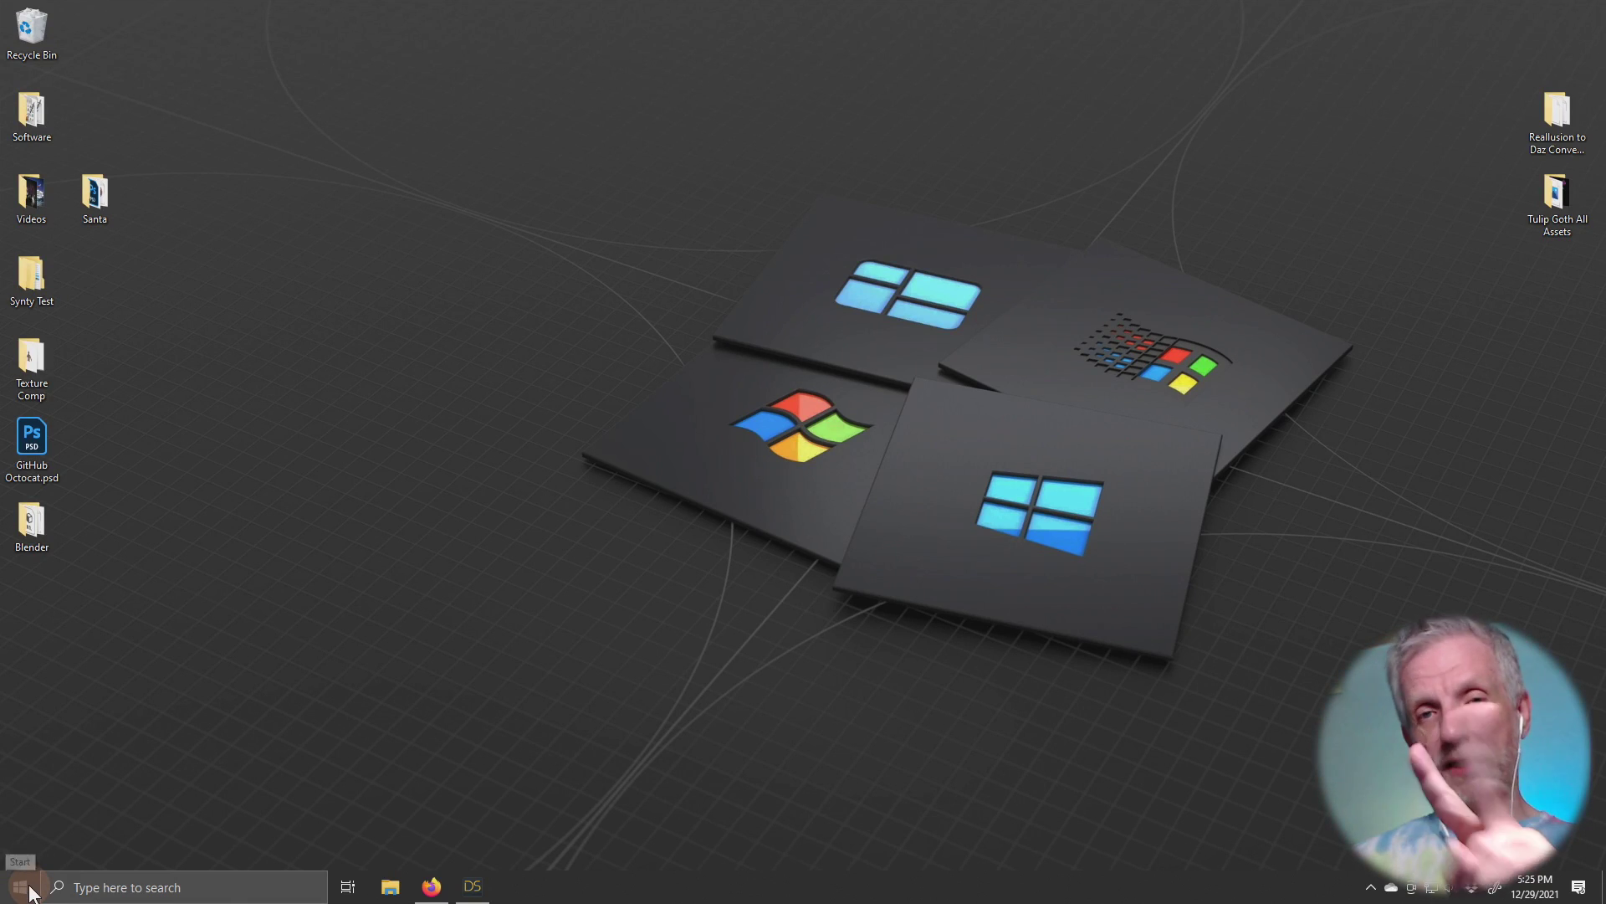
Step: Launch Blender 3.0 from its tile in the Windows Start menu
left_click(25, 889)
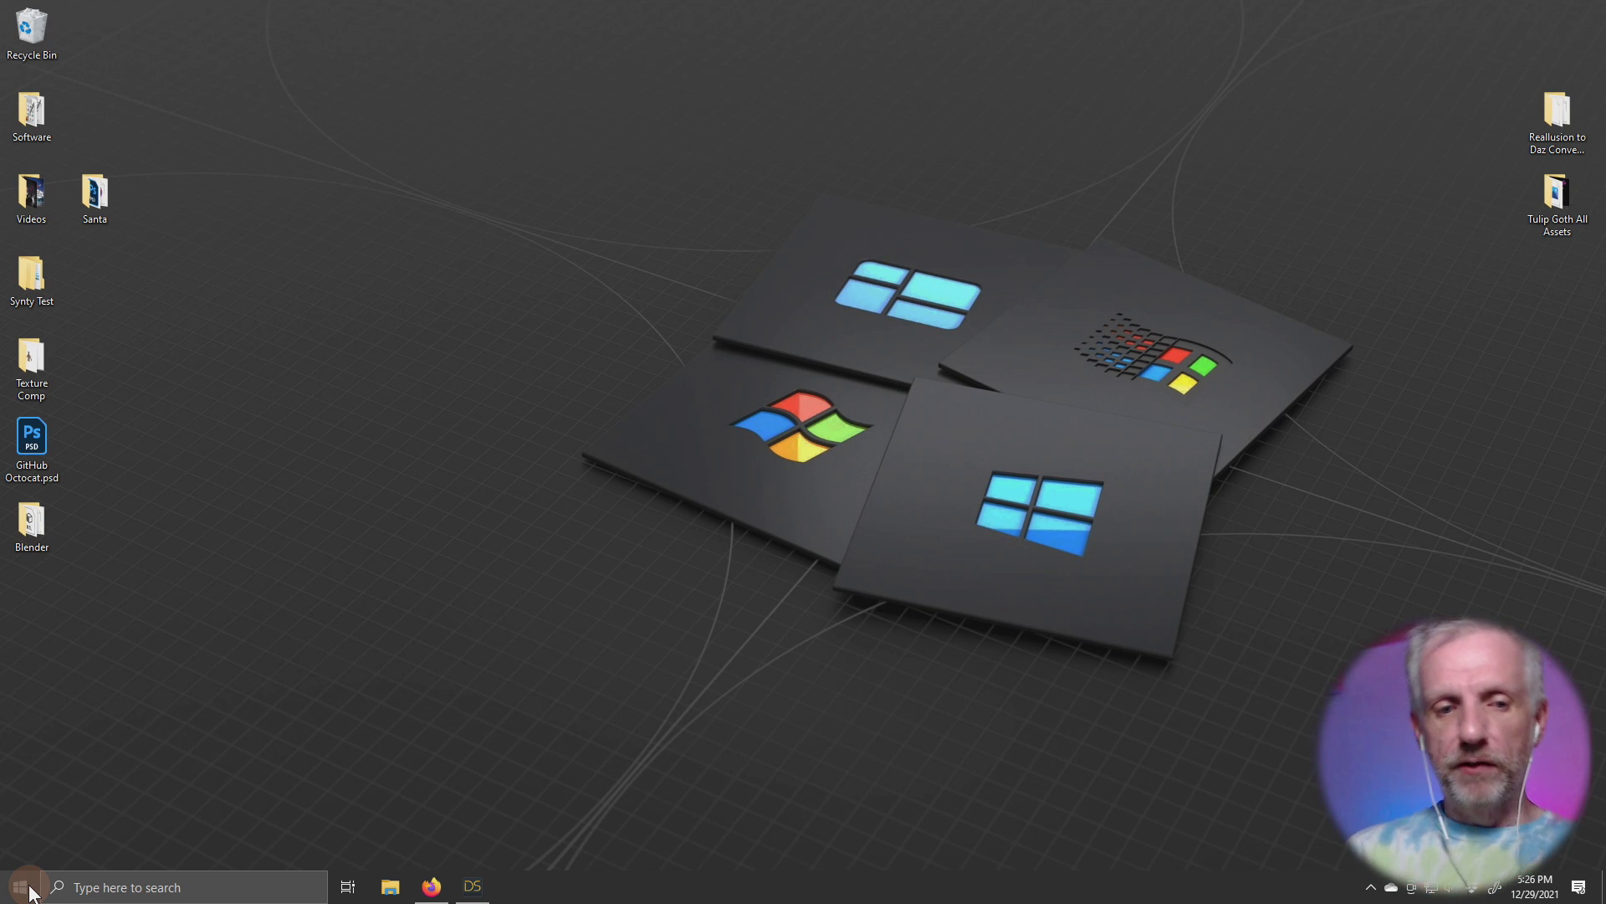
left_click(25, 889)
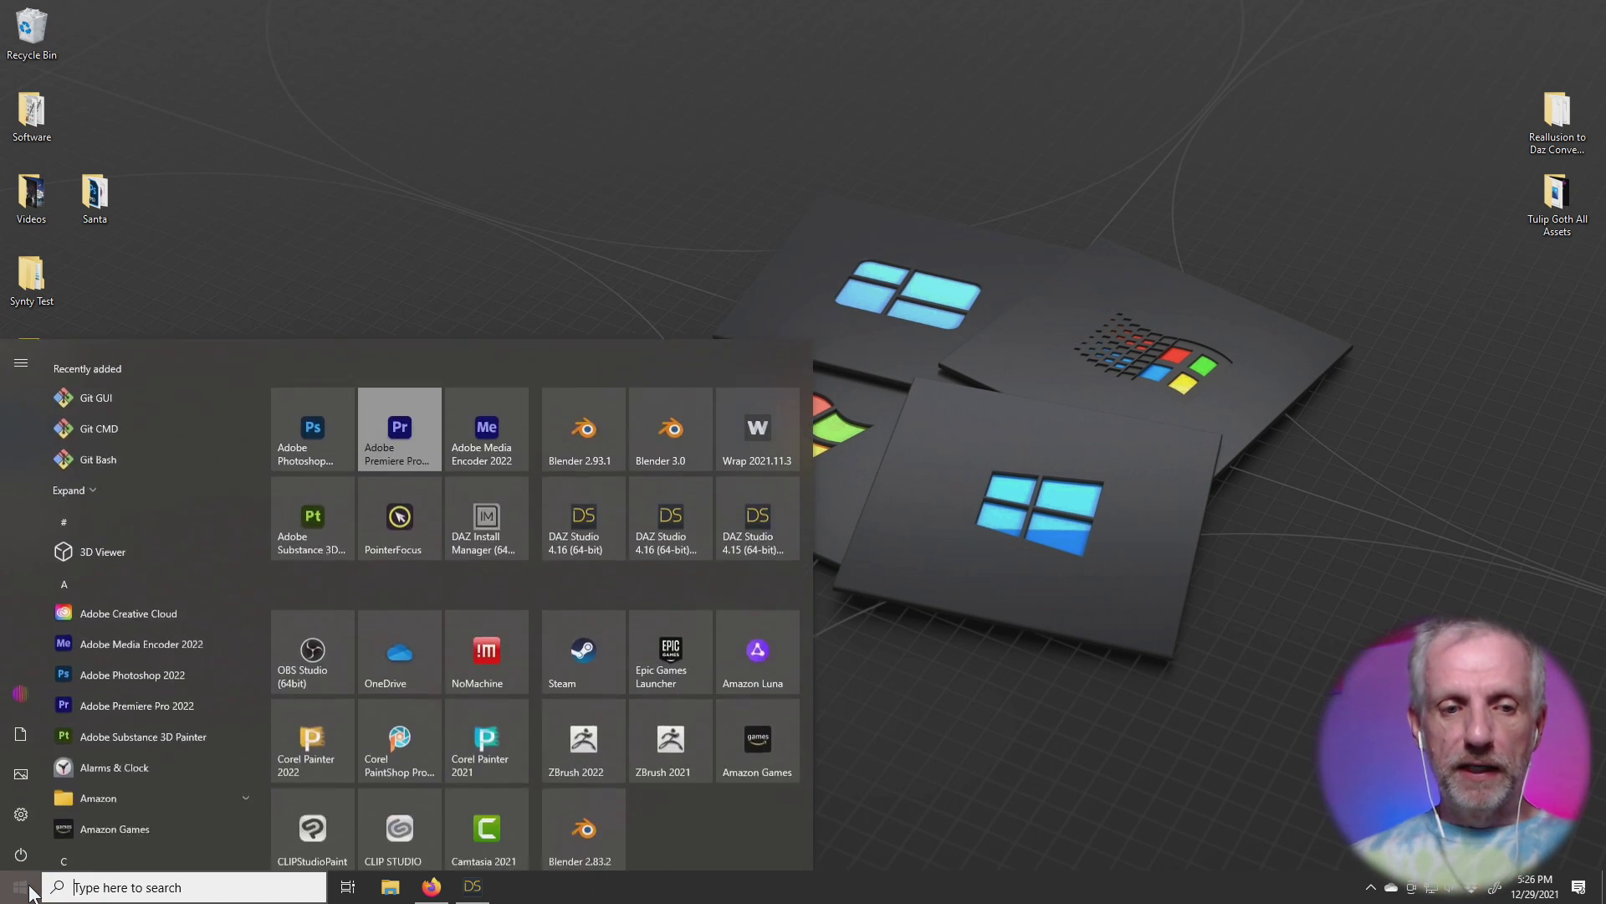
left_click(670, 414)
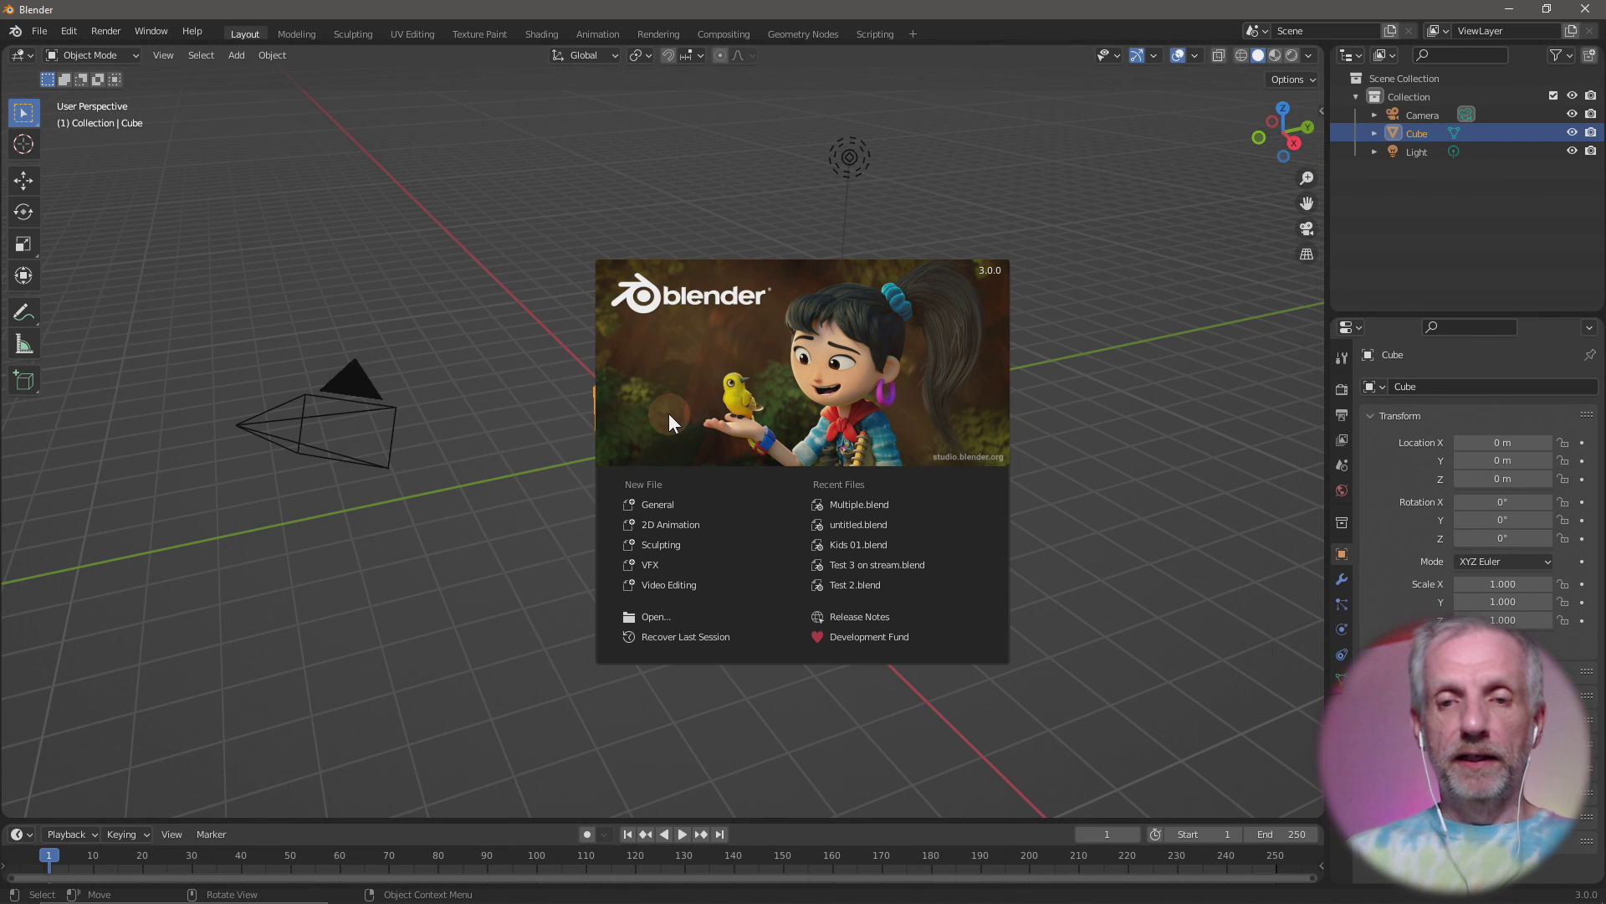
Step: Dismiss the splash screen, then open the File > Import > FBX (.fbx) browser and cancel it
left_click(851, 372)
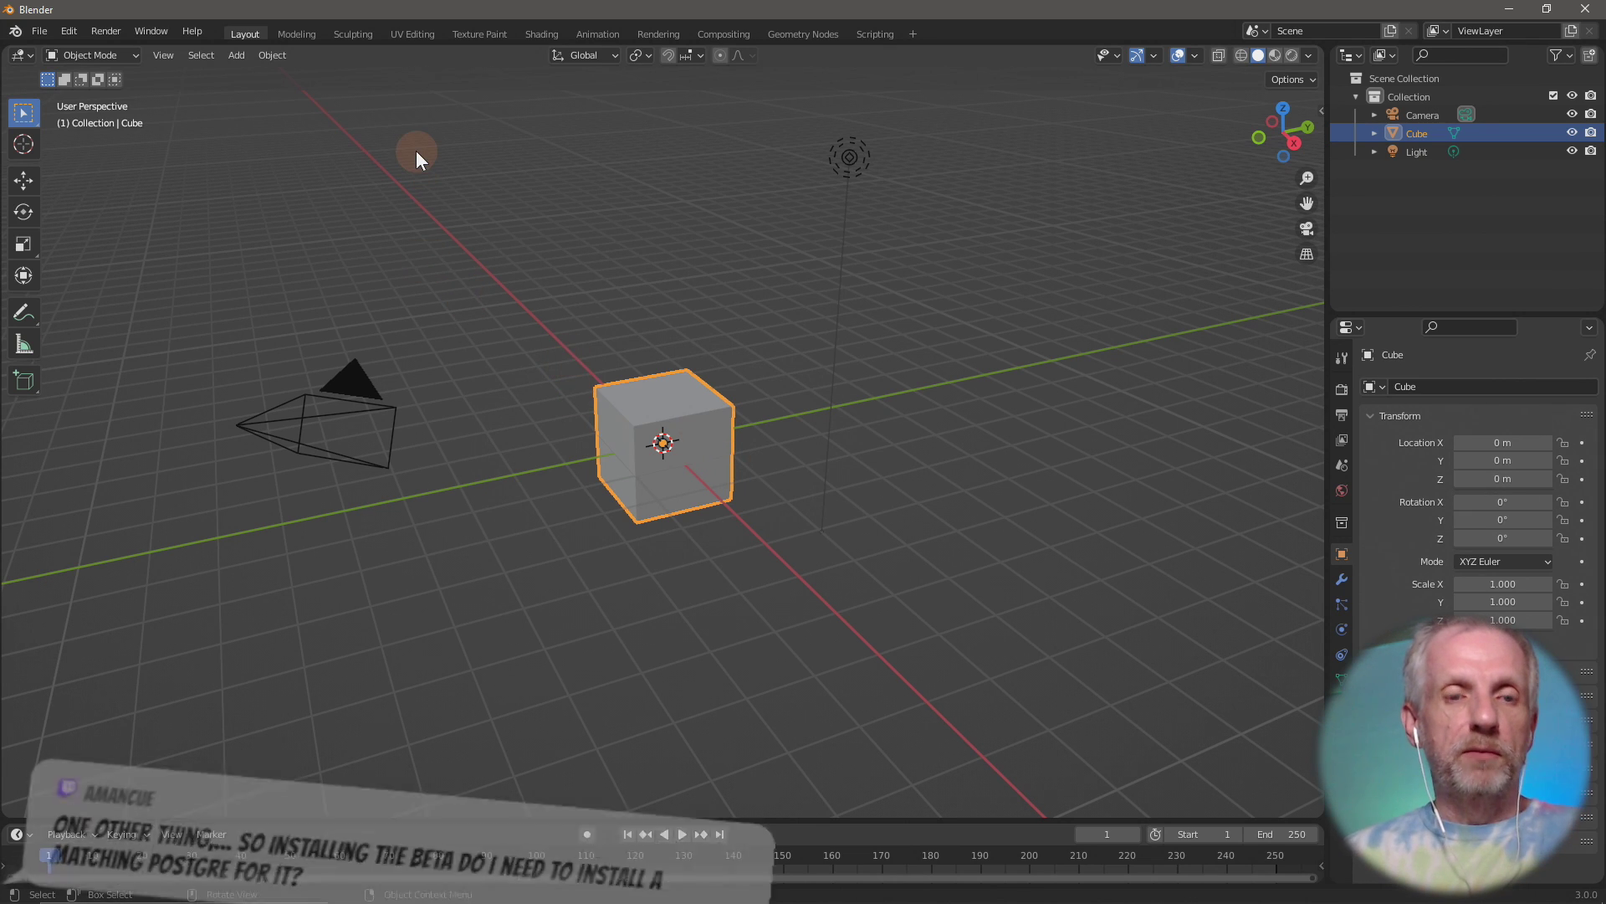
left_click(46, 35)
mouse_move(93, 276)
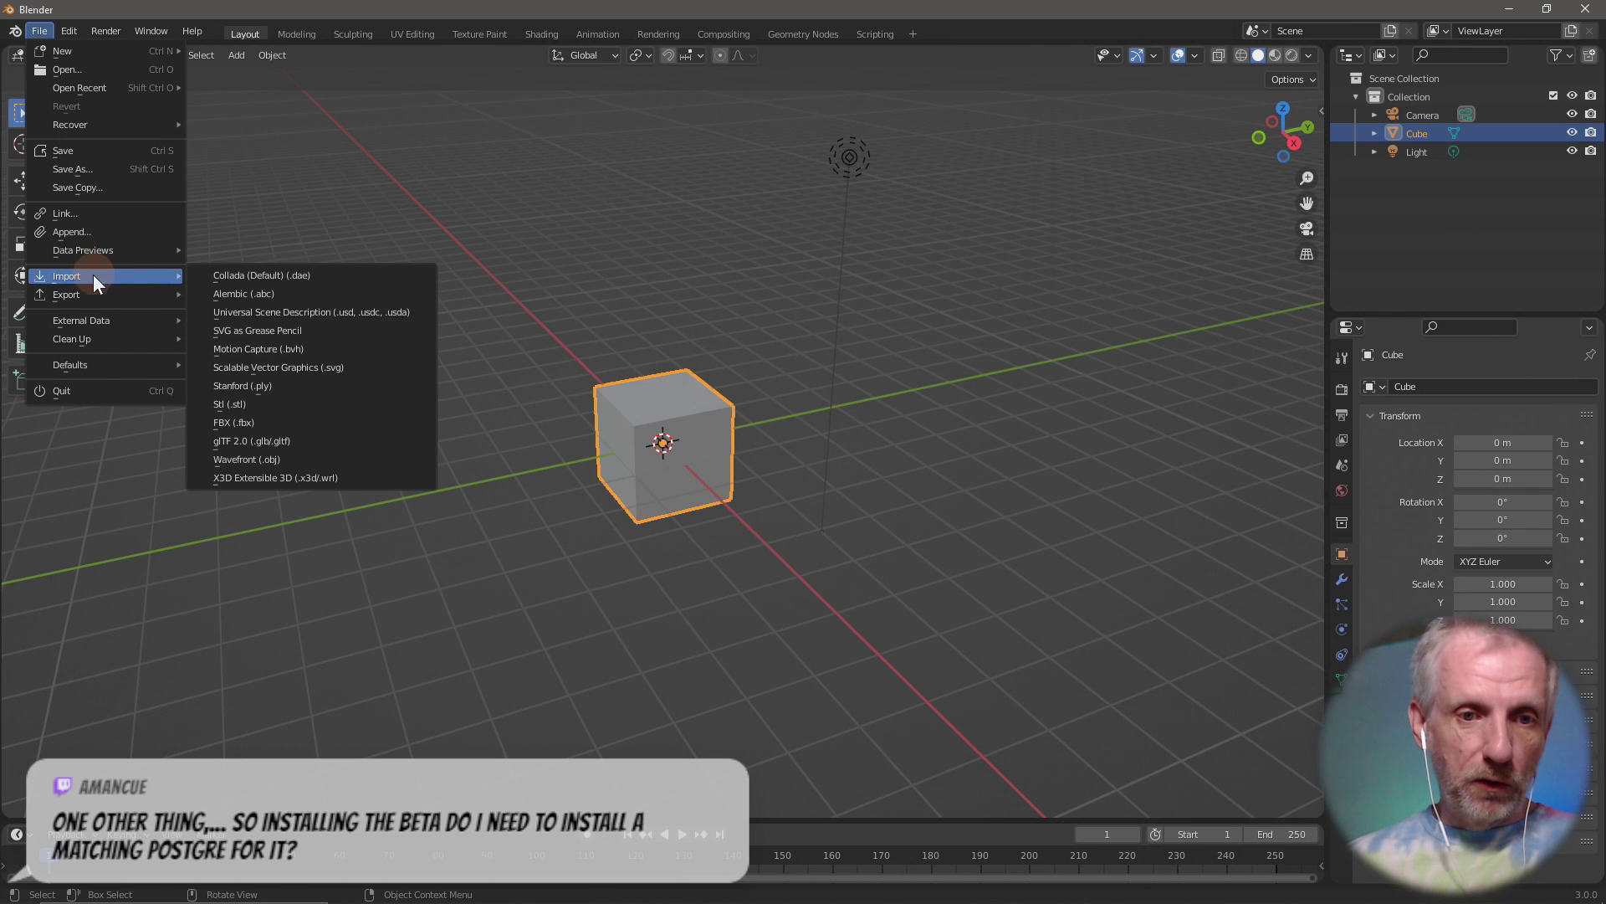
left_click(331, 423)
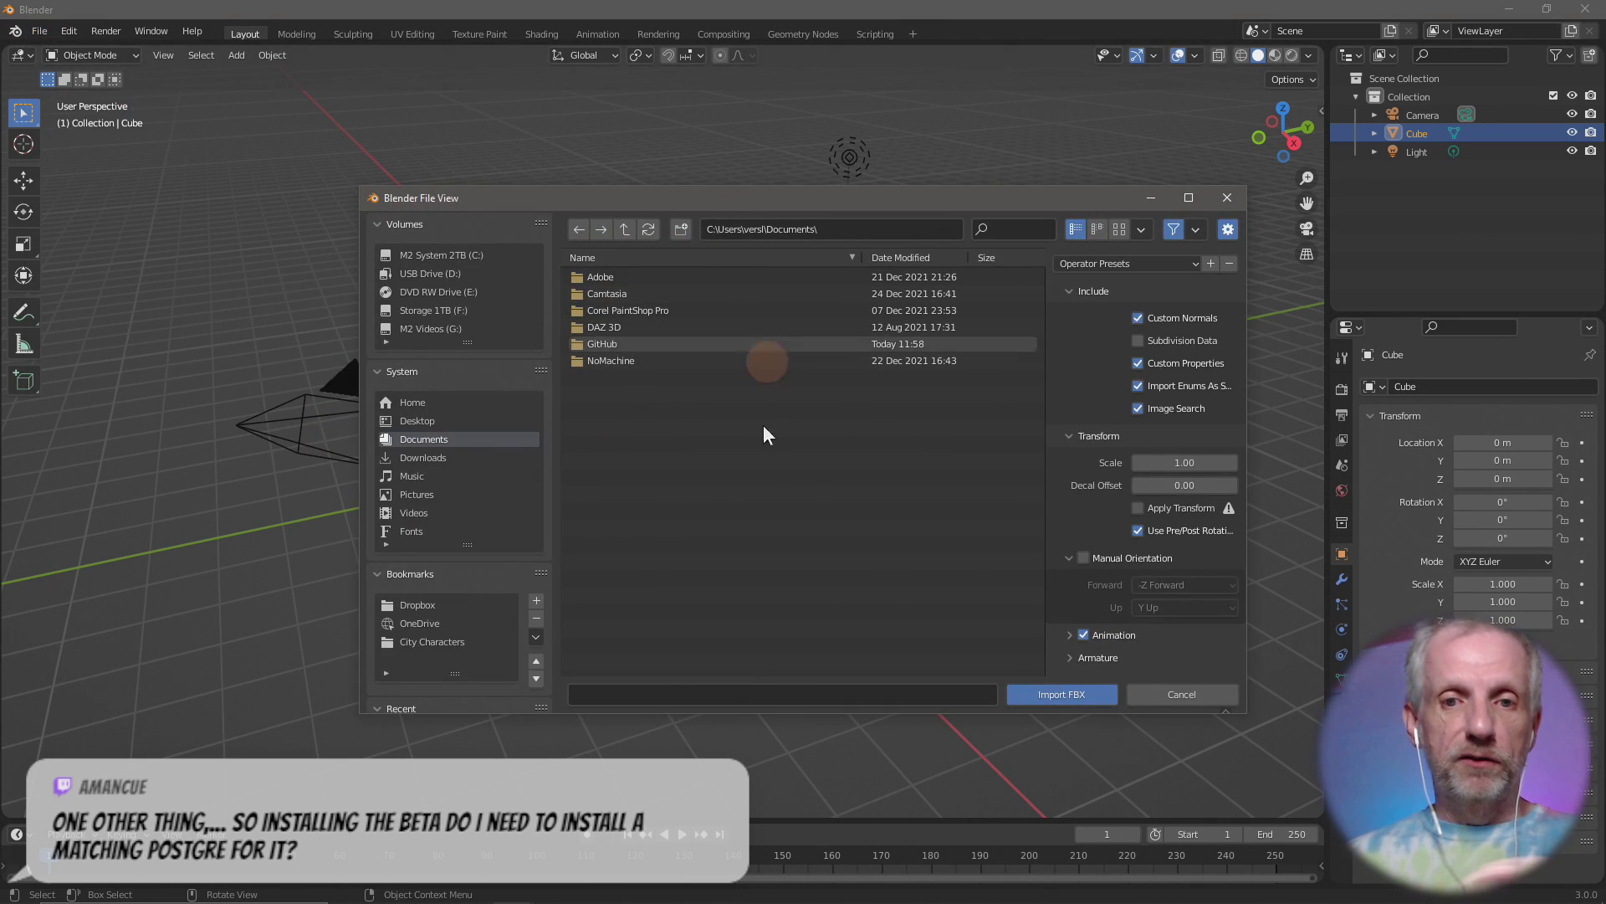
left_click(1207, 694)
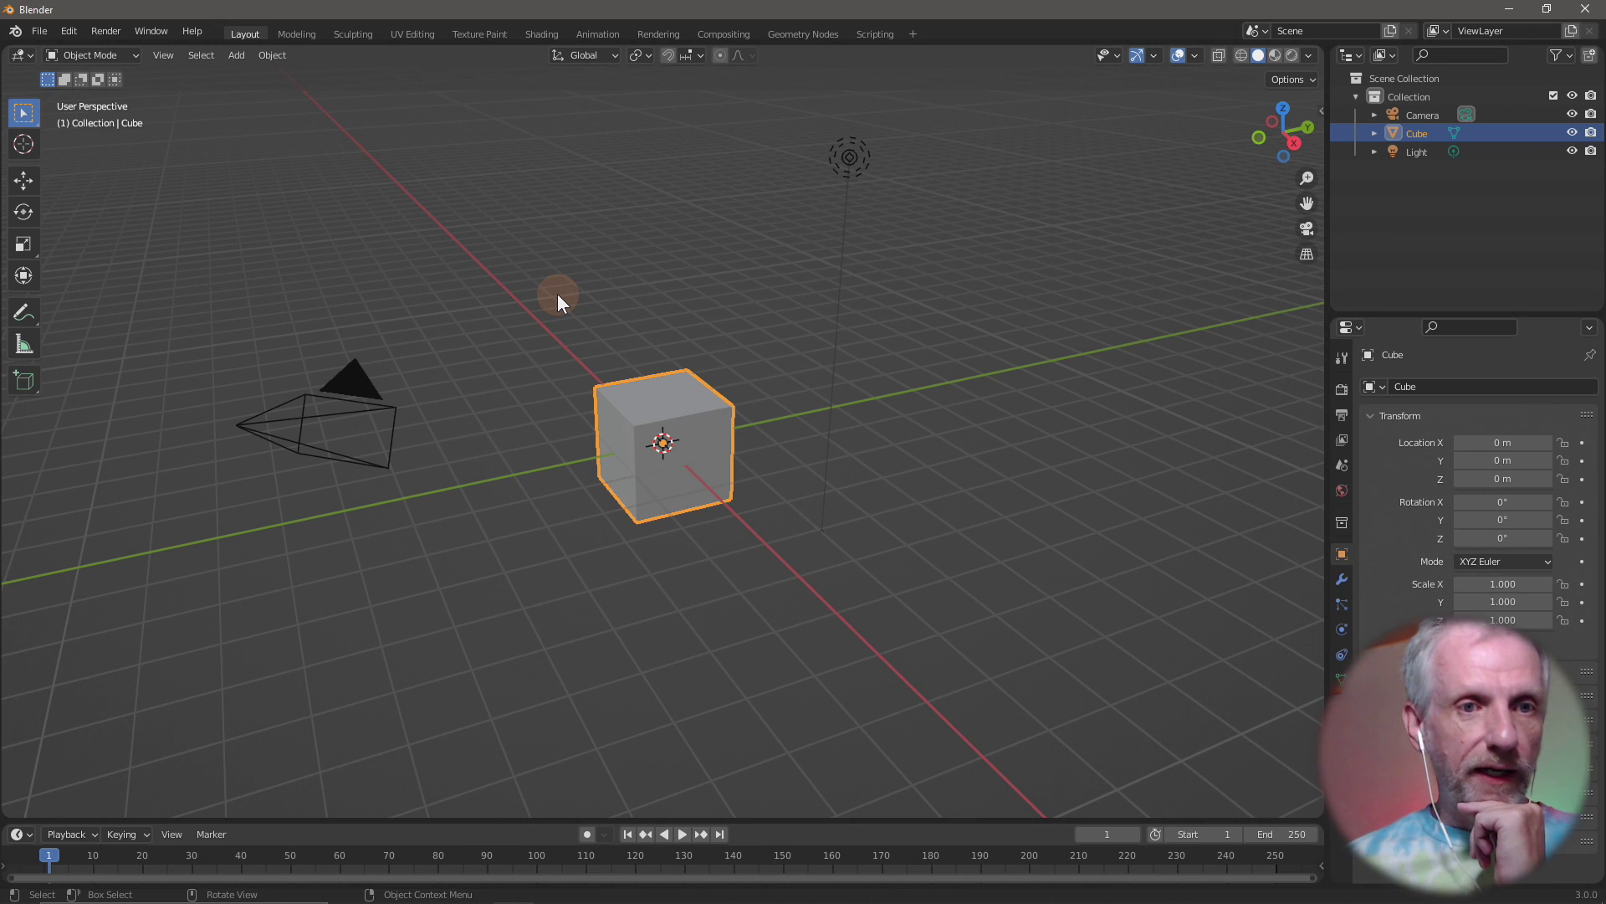
Step: Assign Ctrl+F as the keyboard shortcut for File > Import > FBX (.fbx)
left_click(44, 35)
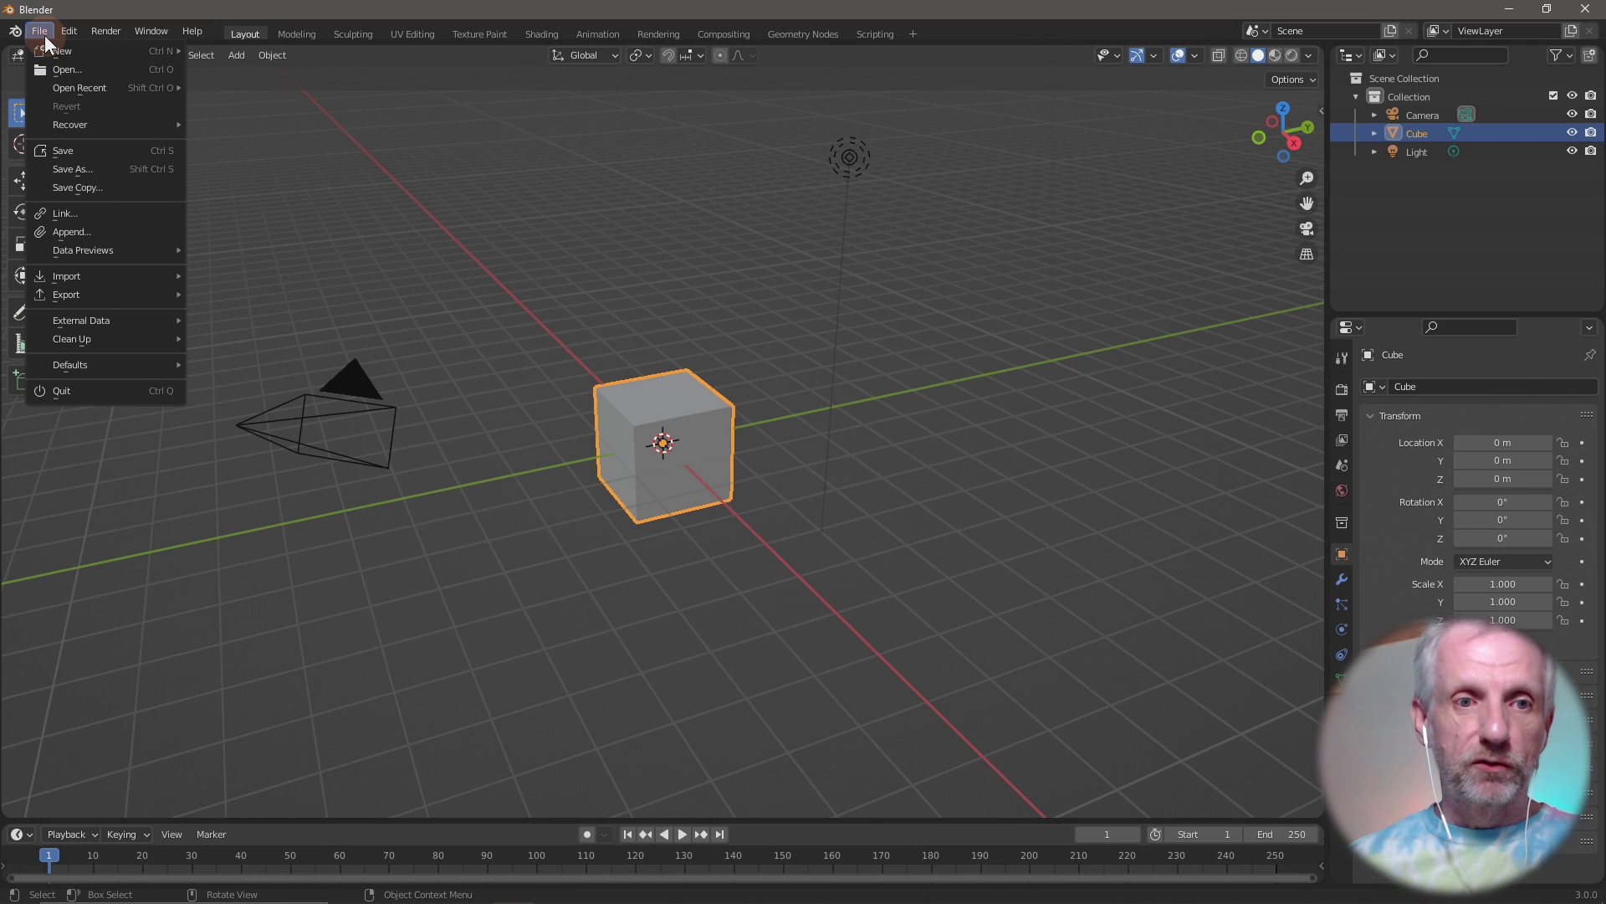
mouse_move(114, 283)
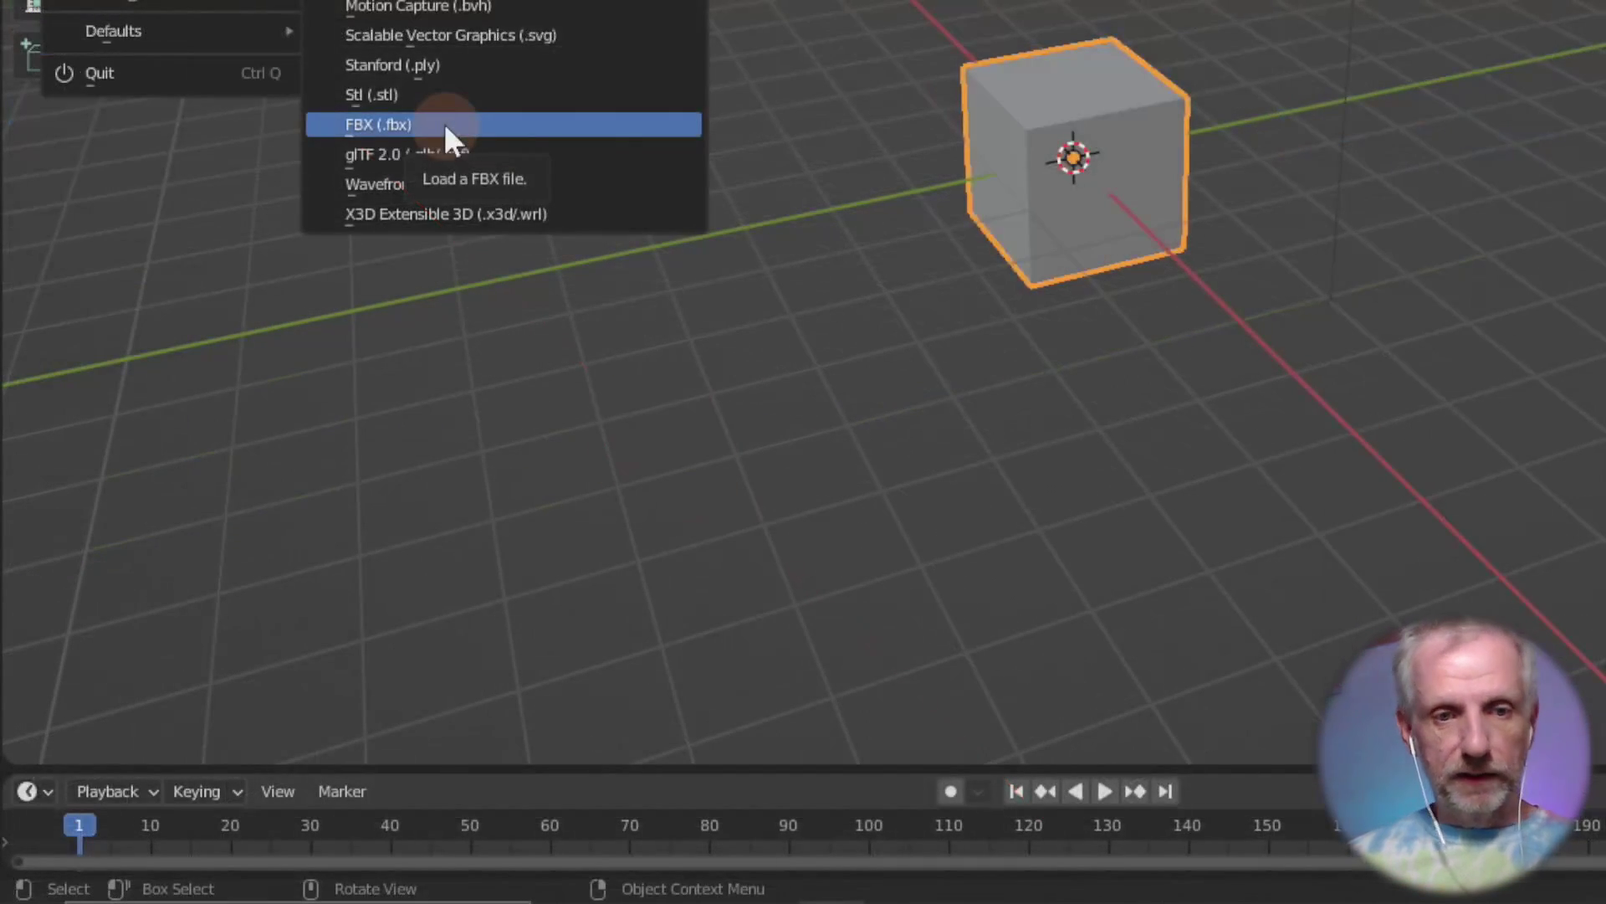
right_click(274, 423)
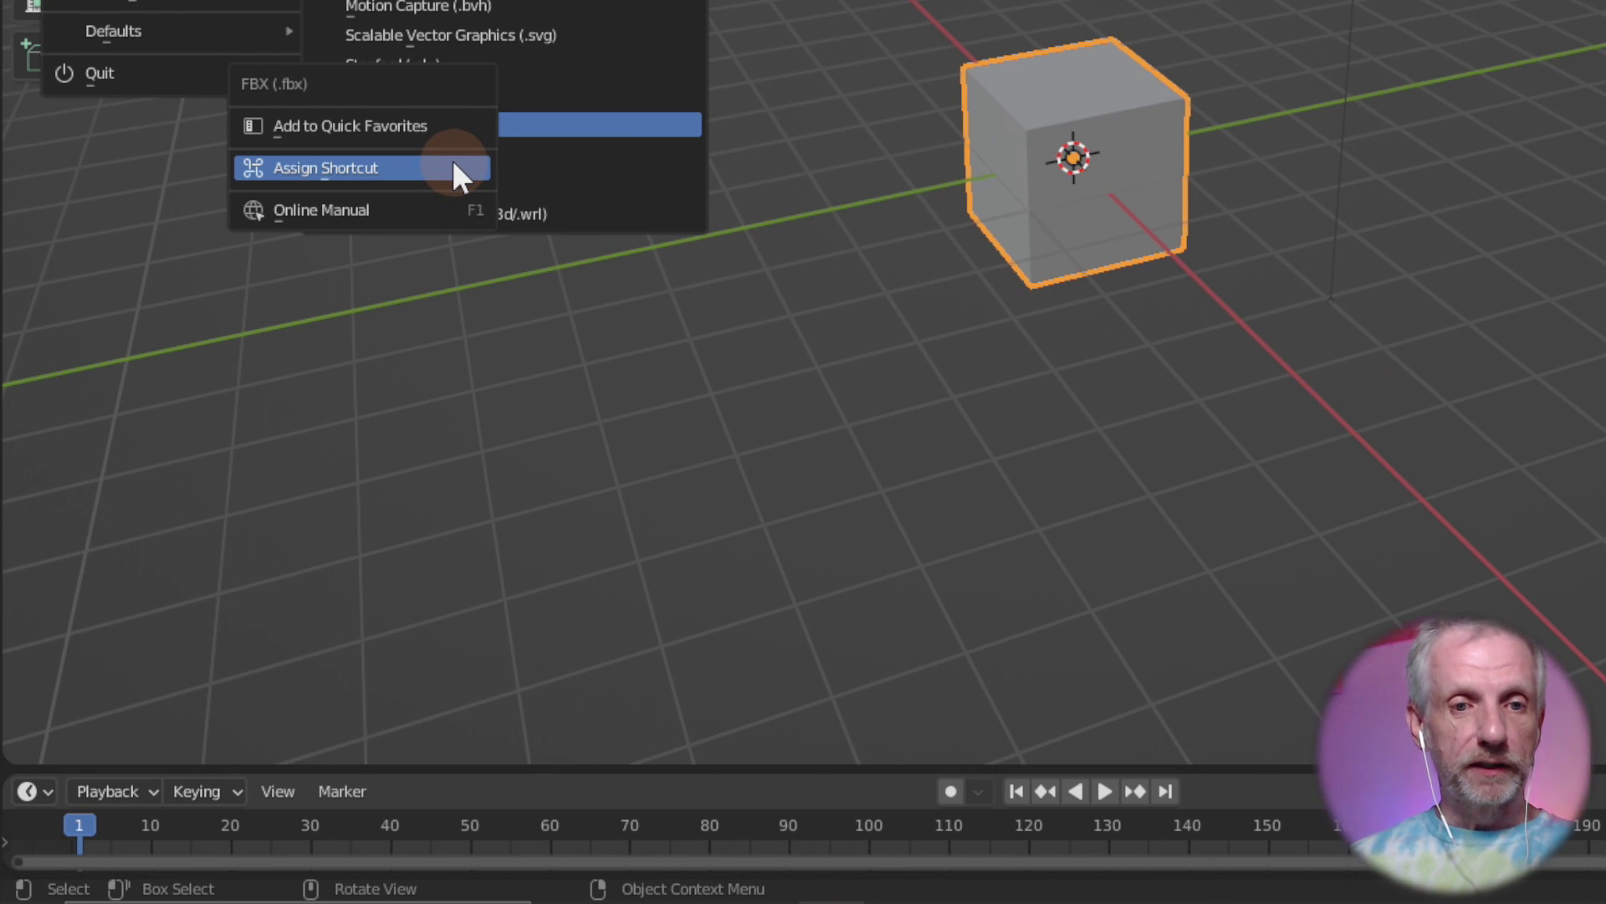
left_click(451, 159)
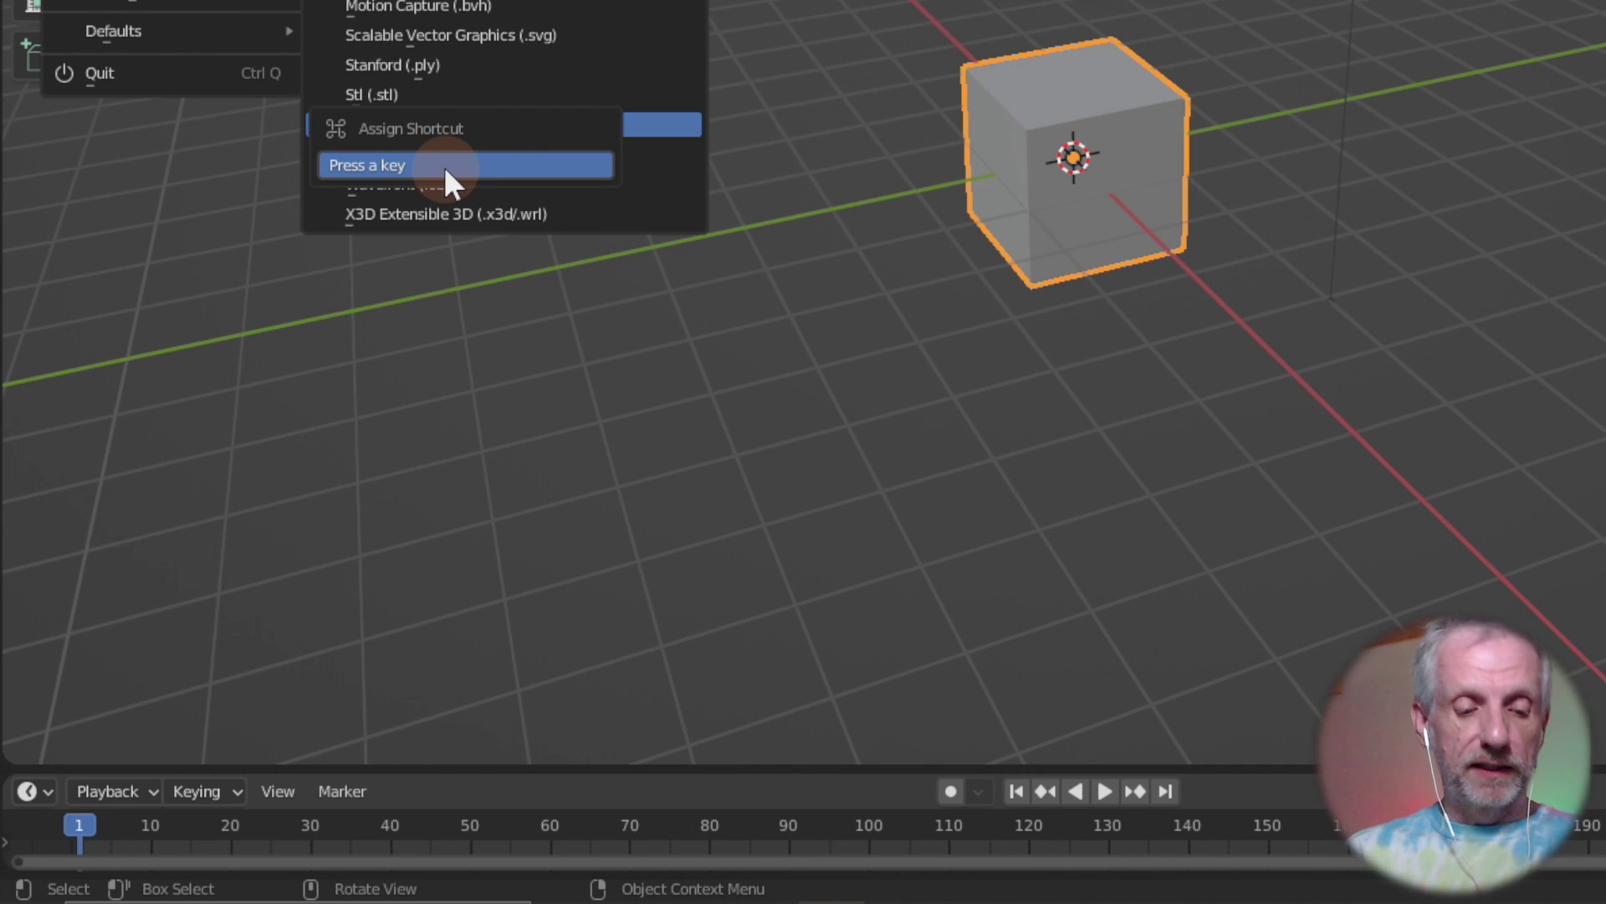
key("ctrl+f")
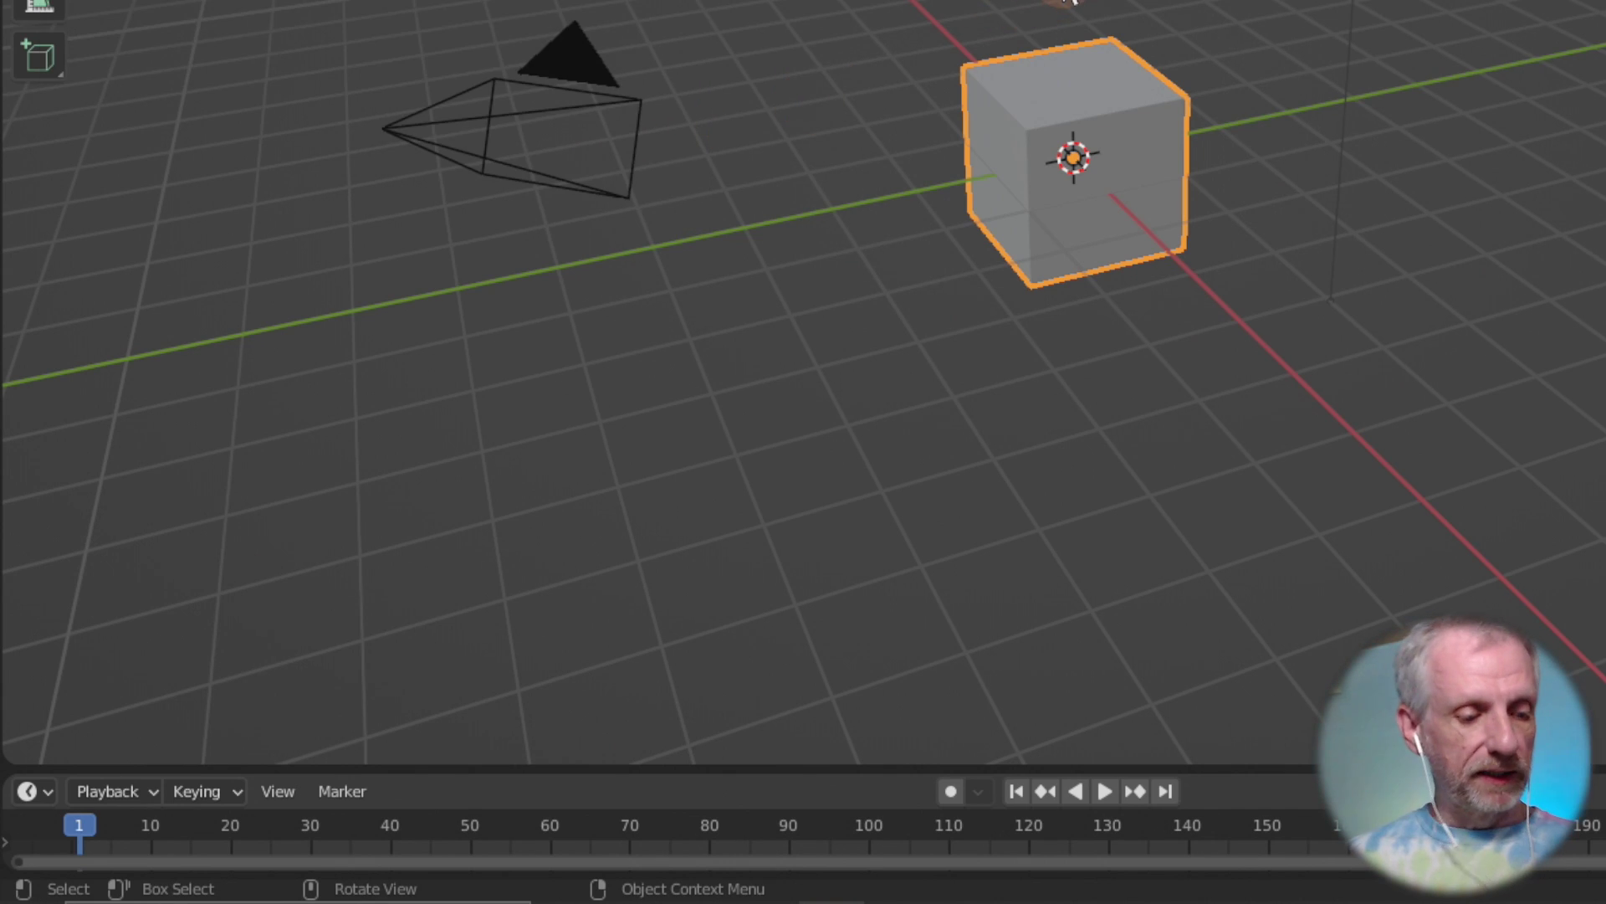
key("ctrl+f")
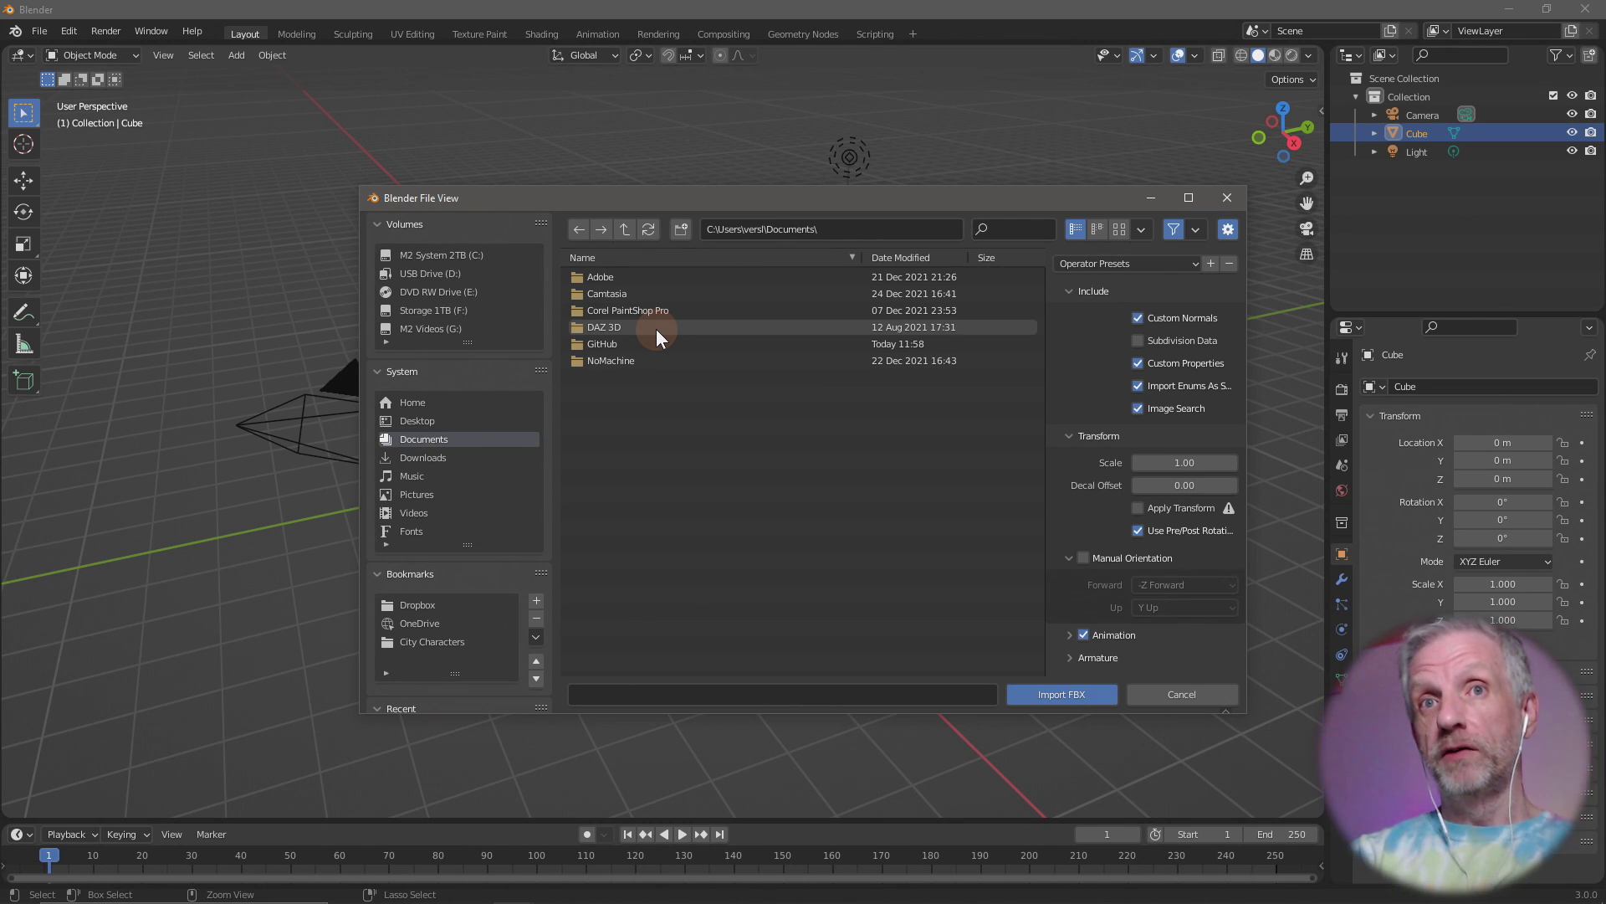
left_click(1183, 693)
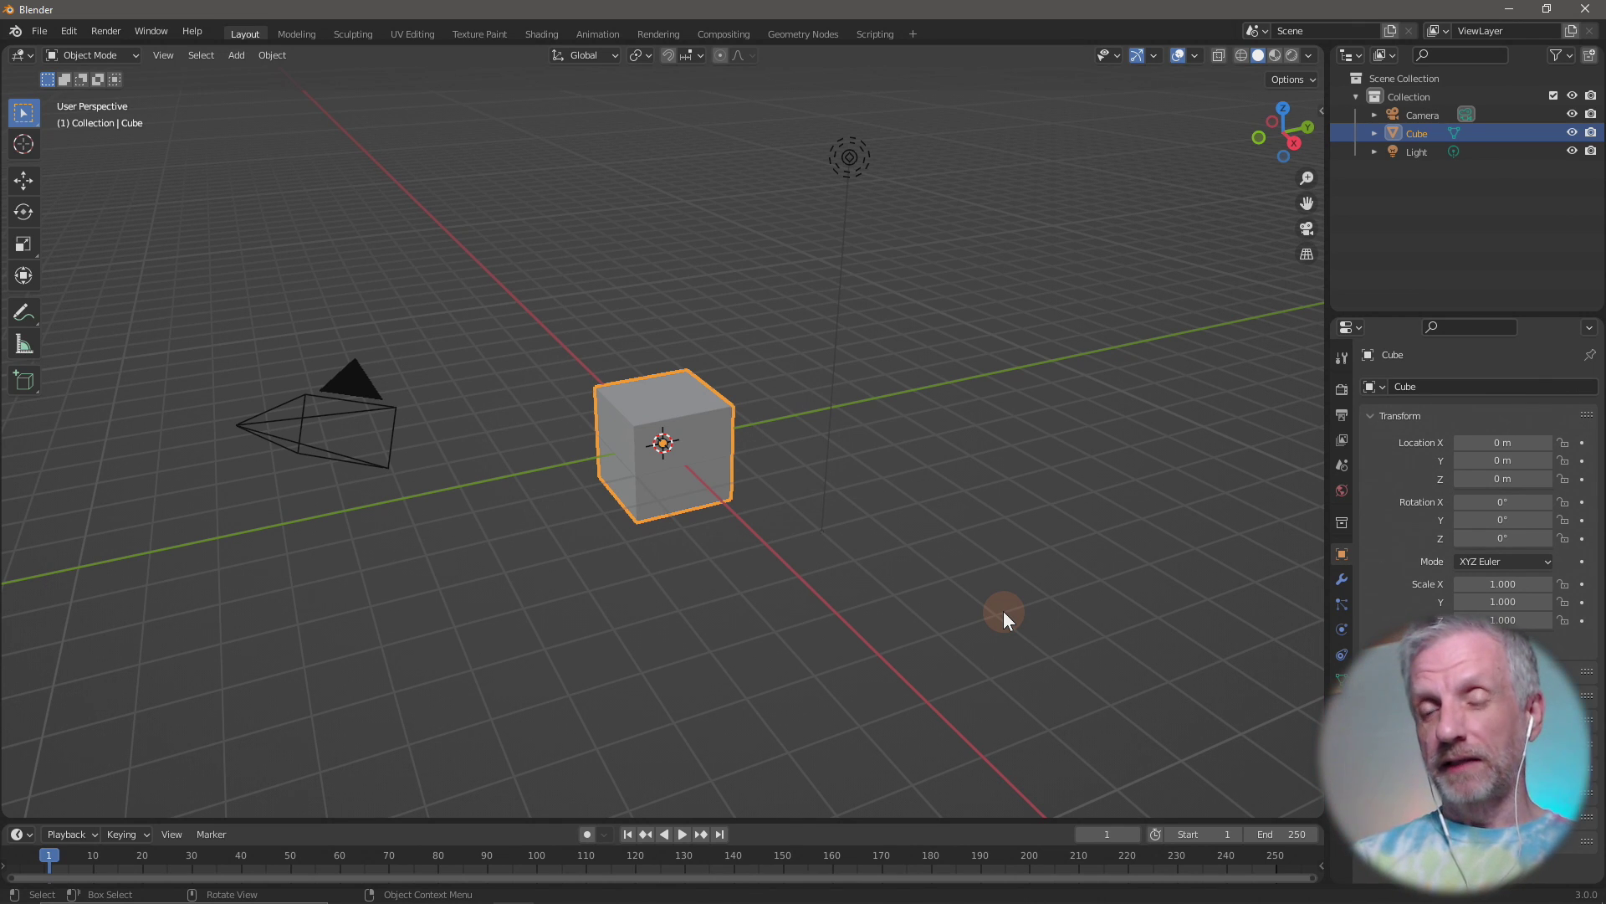
Step: Switch to the ActionRecorder GitHub page, view the v1.0-ActionFile(NotAdd-on) release, then go back
key("alt+Tab")
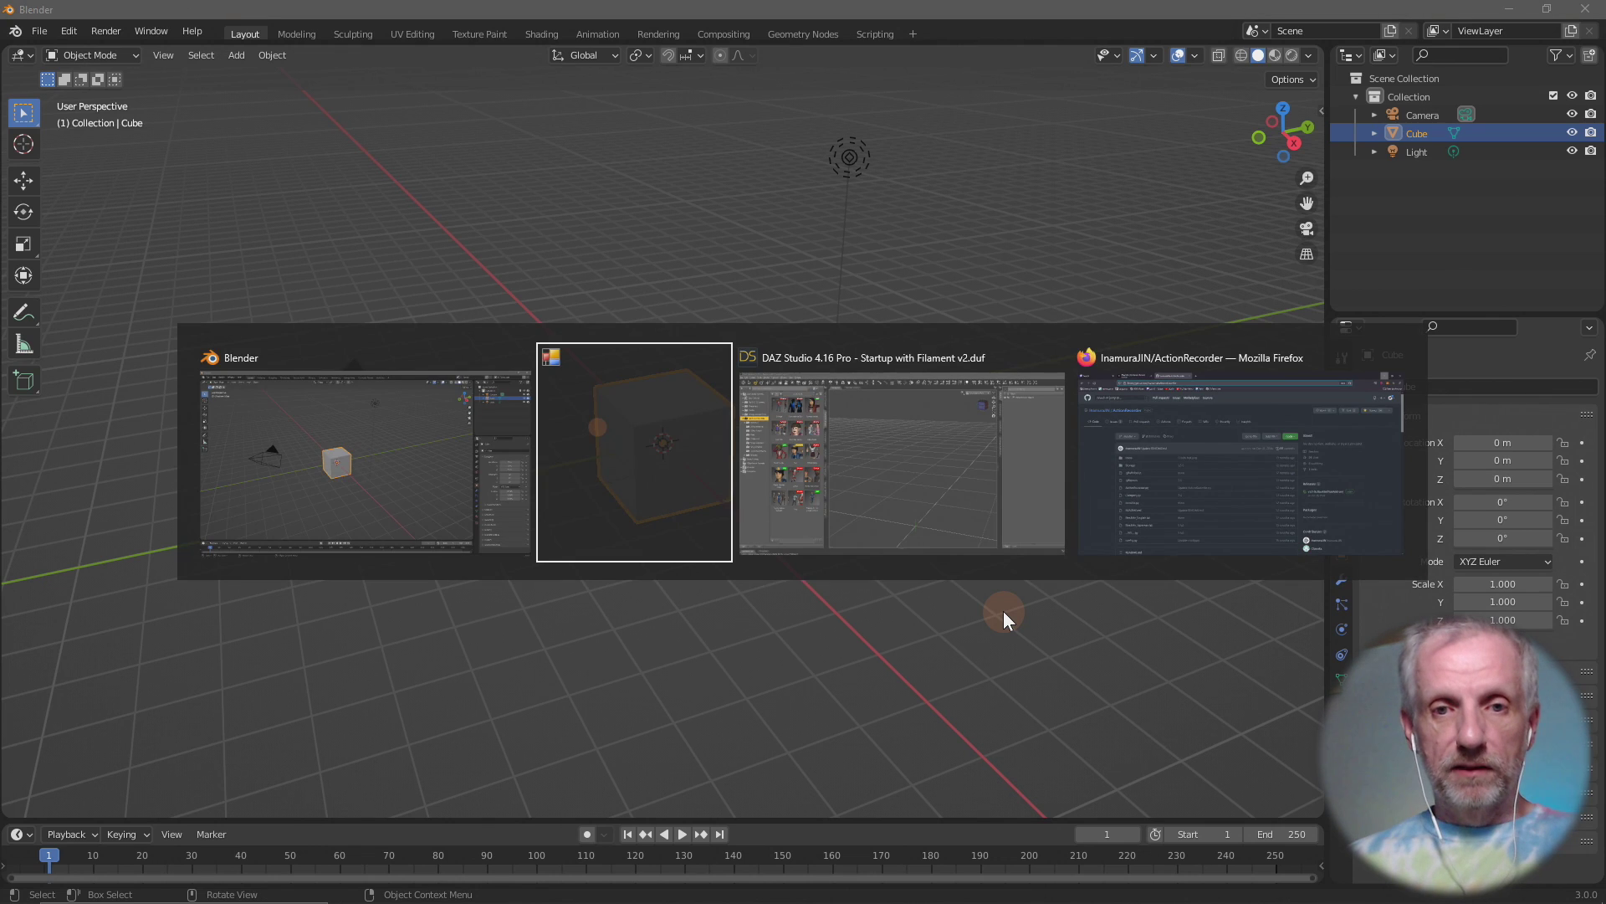
key("alt+Tab")
key("alt+Tab")
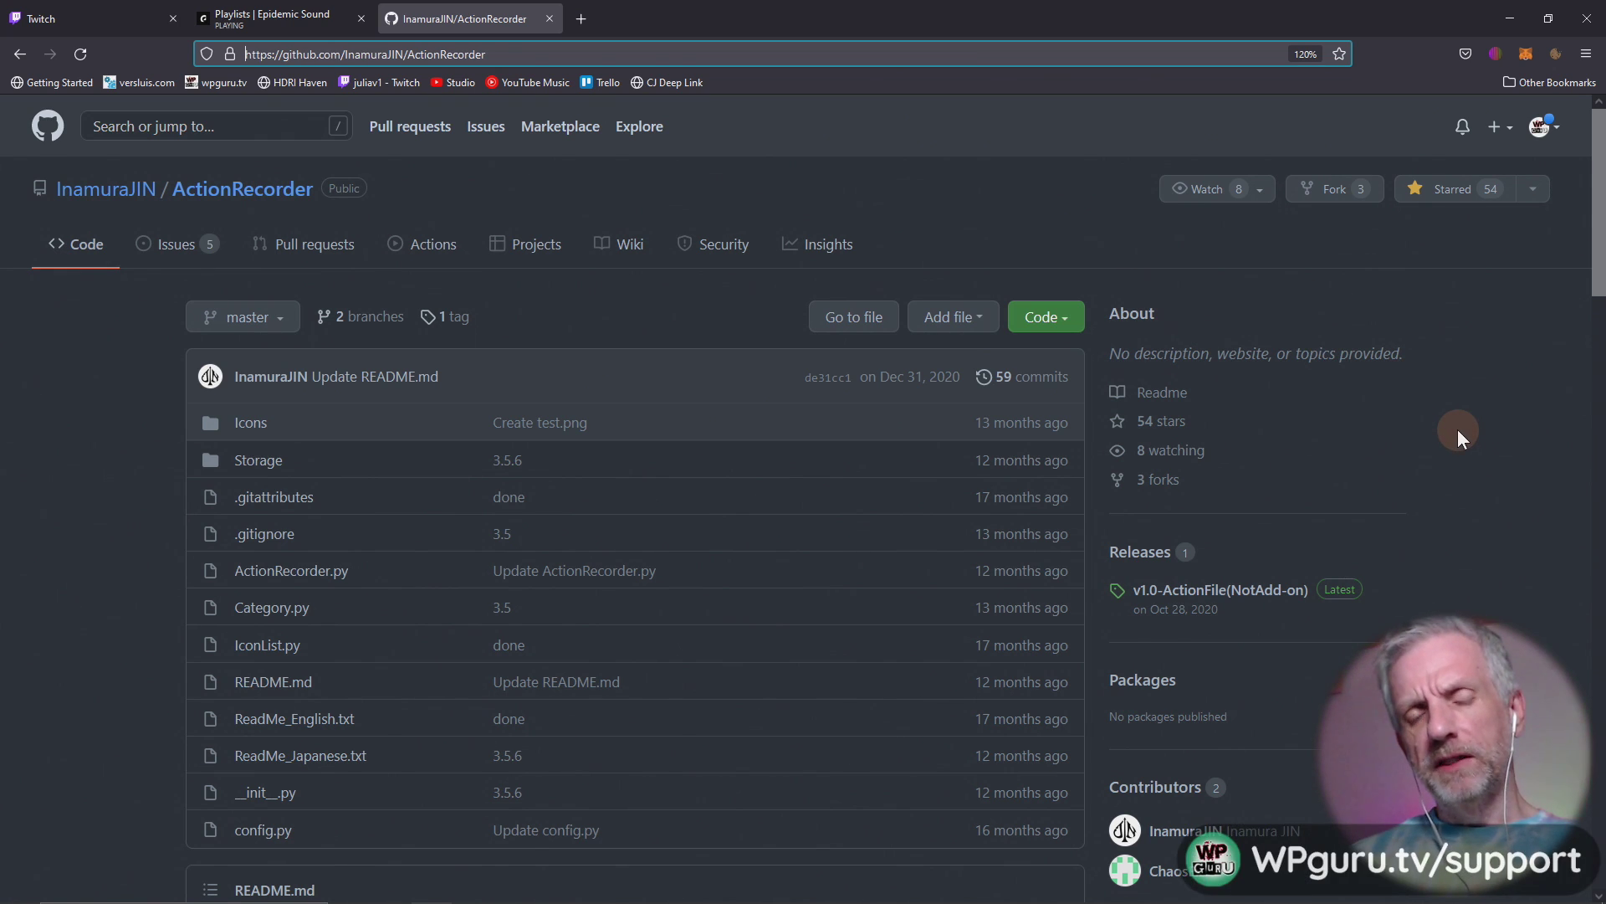
scroll(1454, 444, "down", 2)
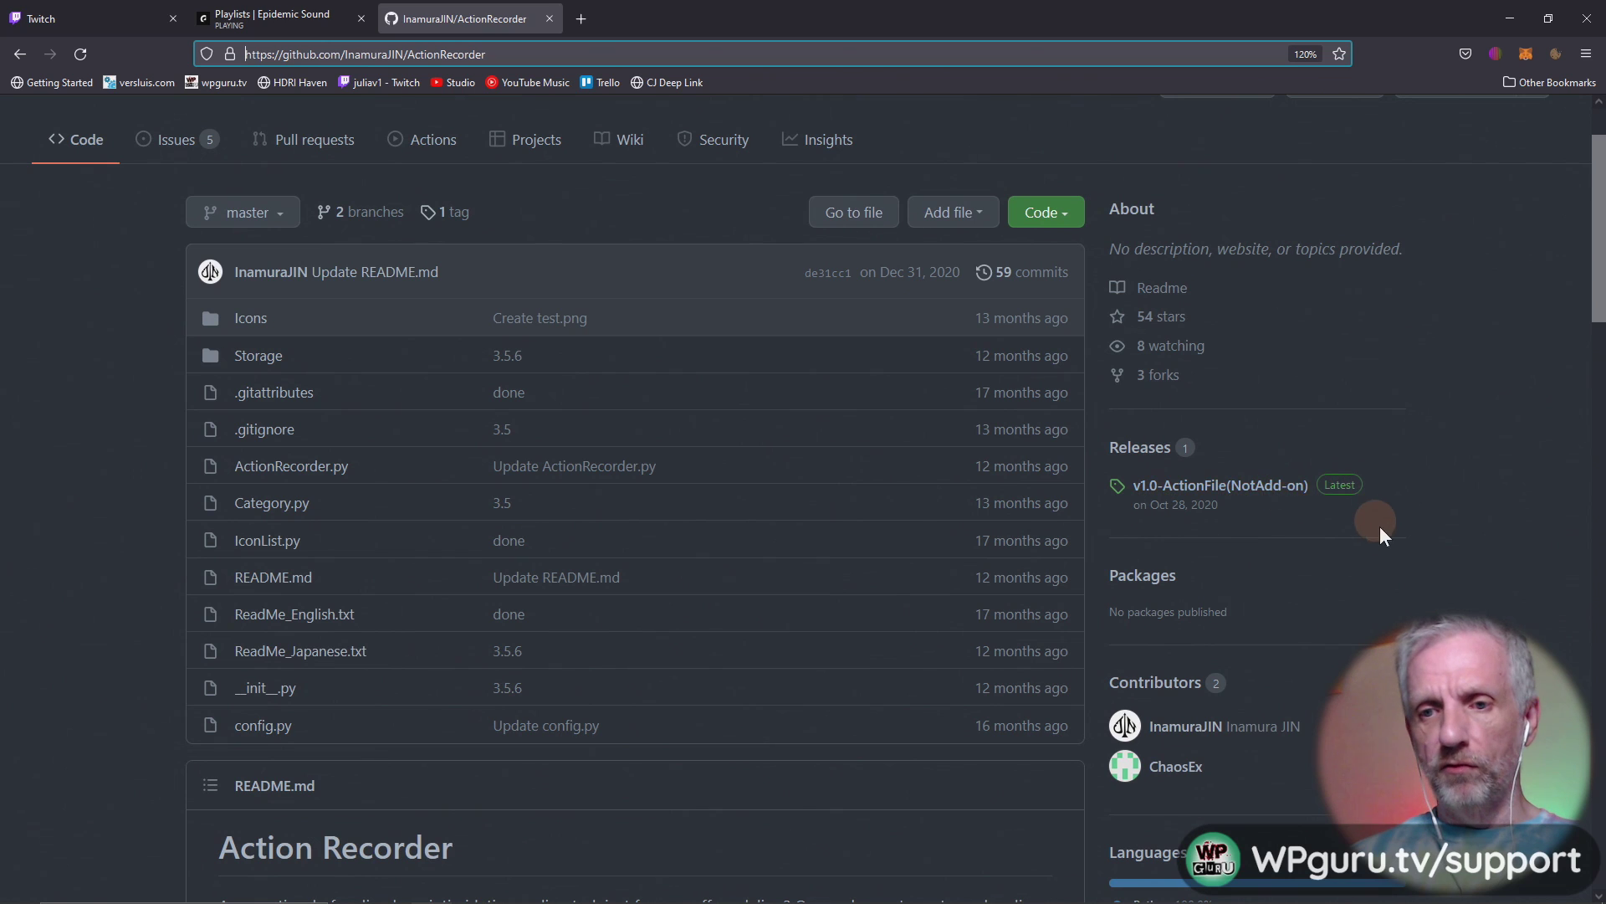
scroll(1380, 526, "down", 1)
scroll(1382, 527, "down", 2)
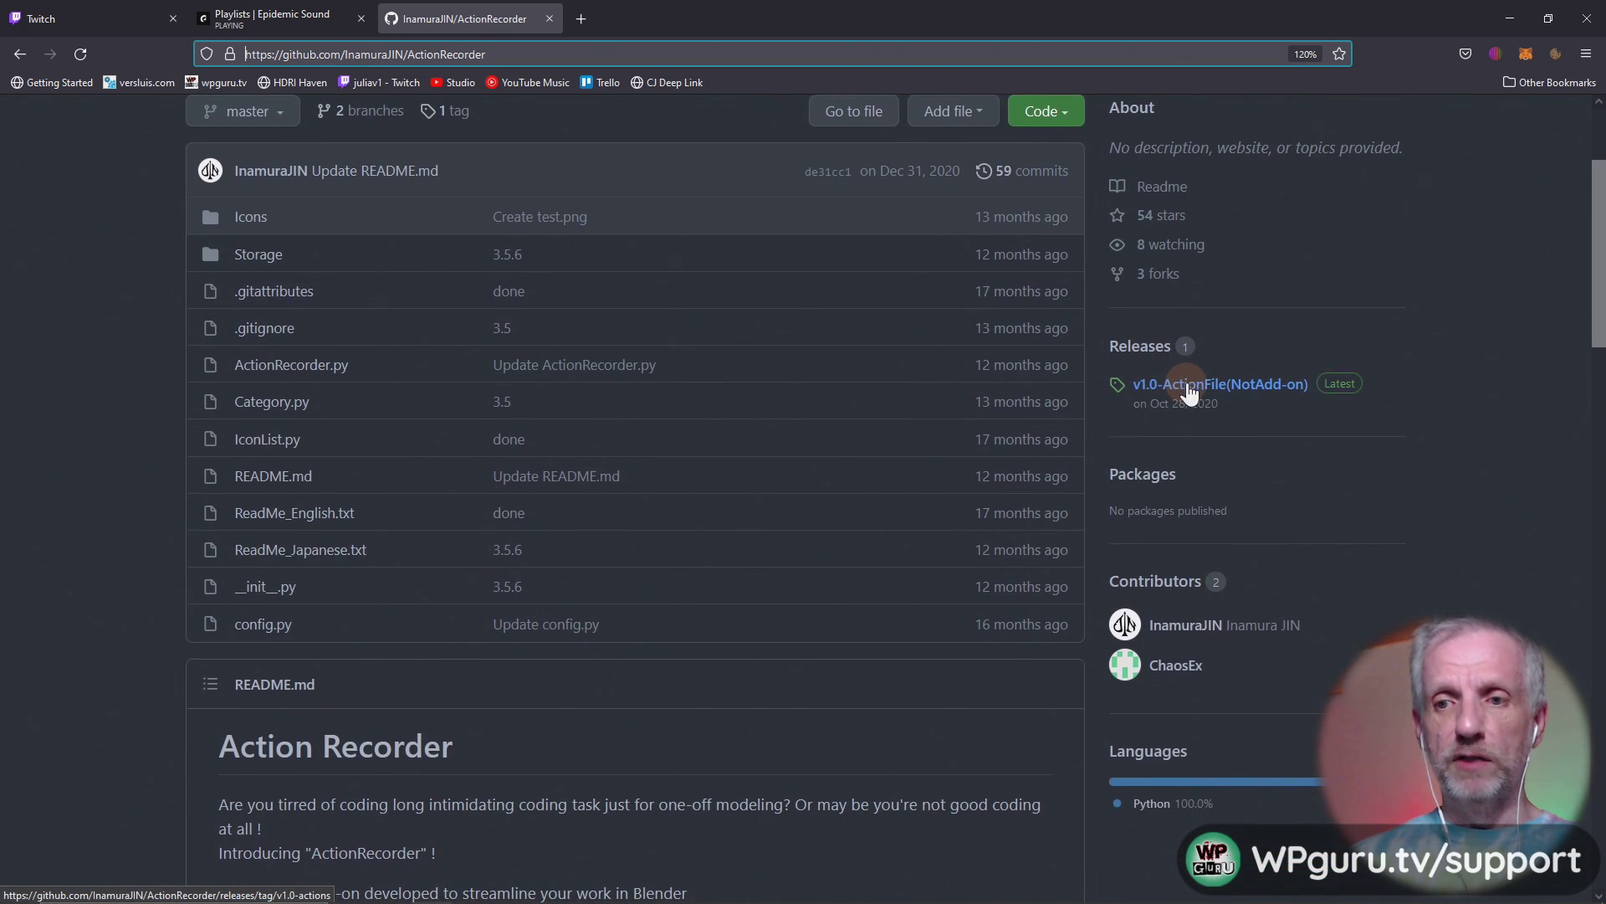
left_click(1215, 383)
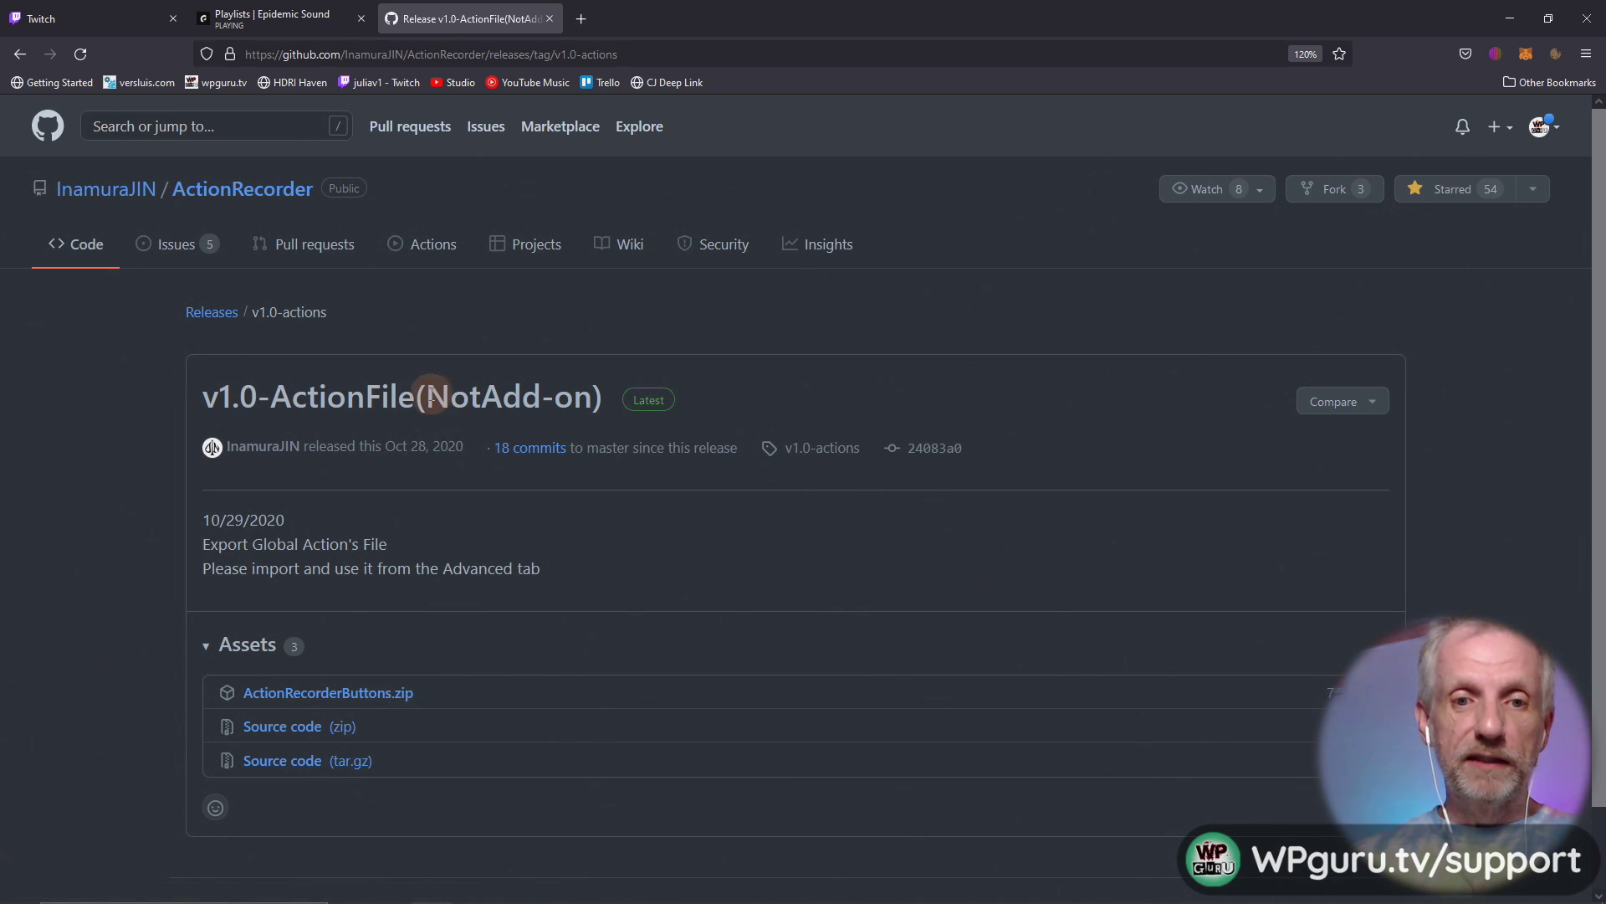
left_click_drag(462, 398, 574, 396)
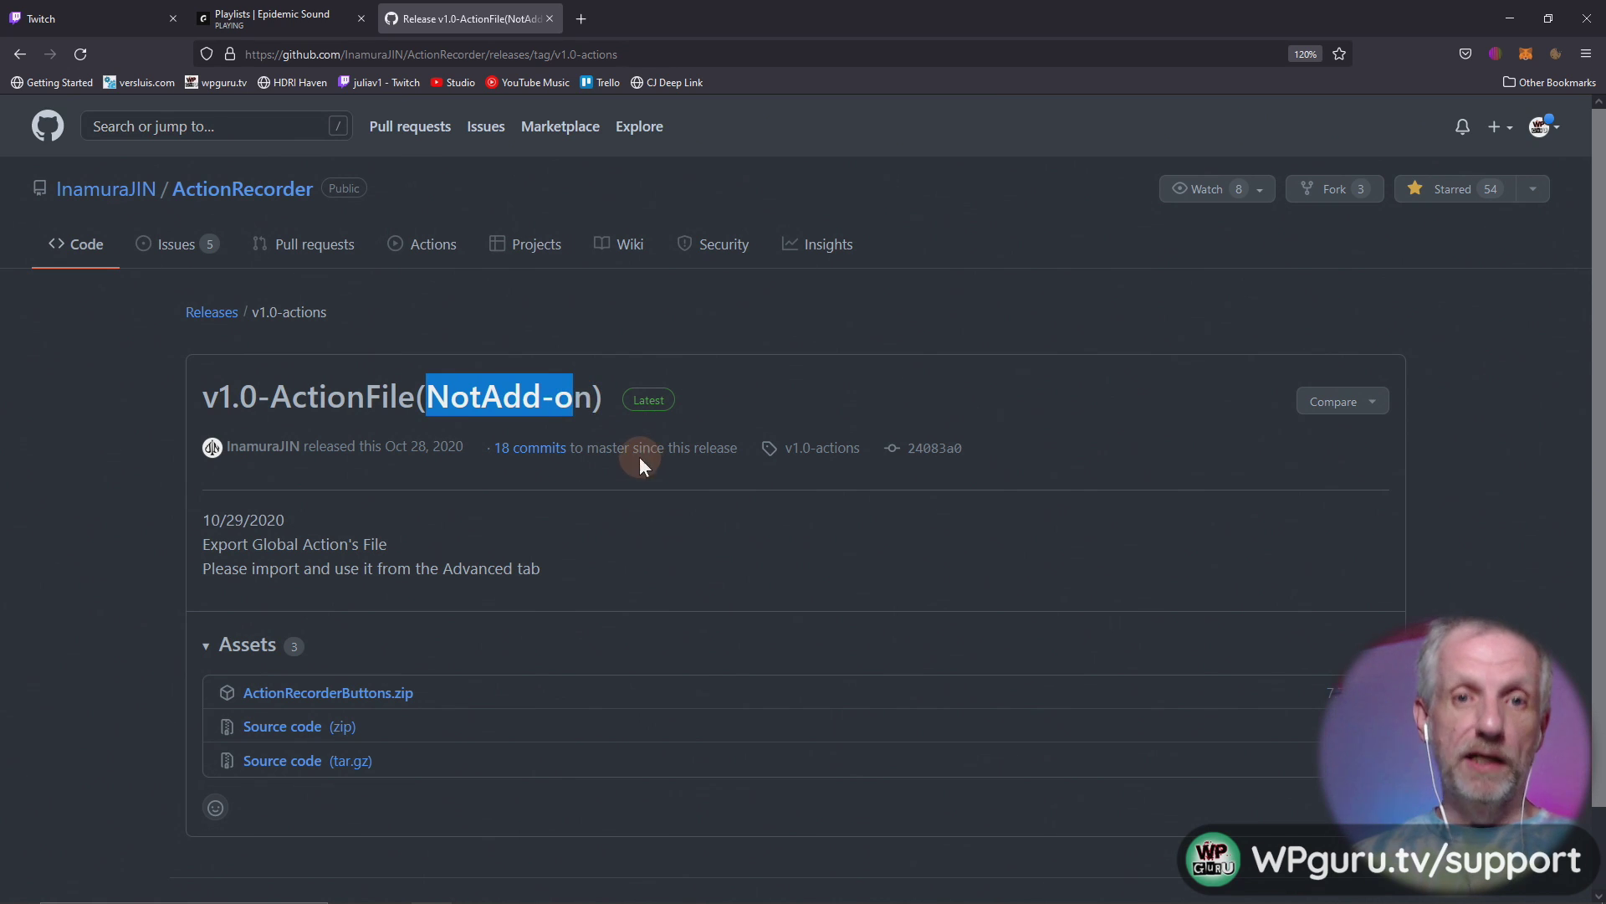
left_click(19, 54)
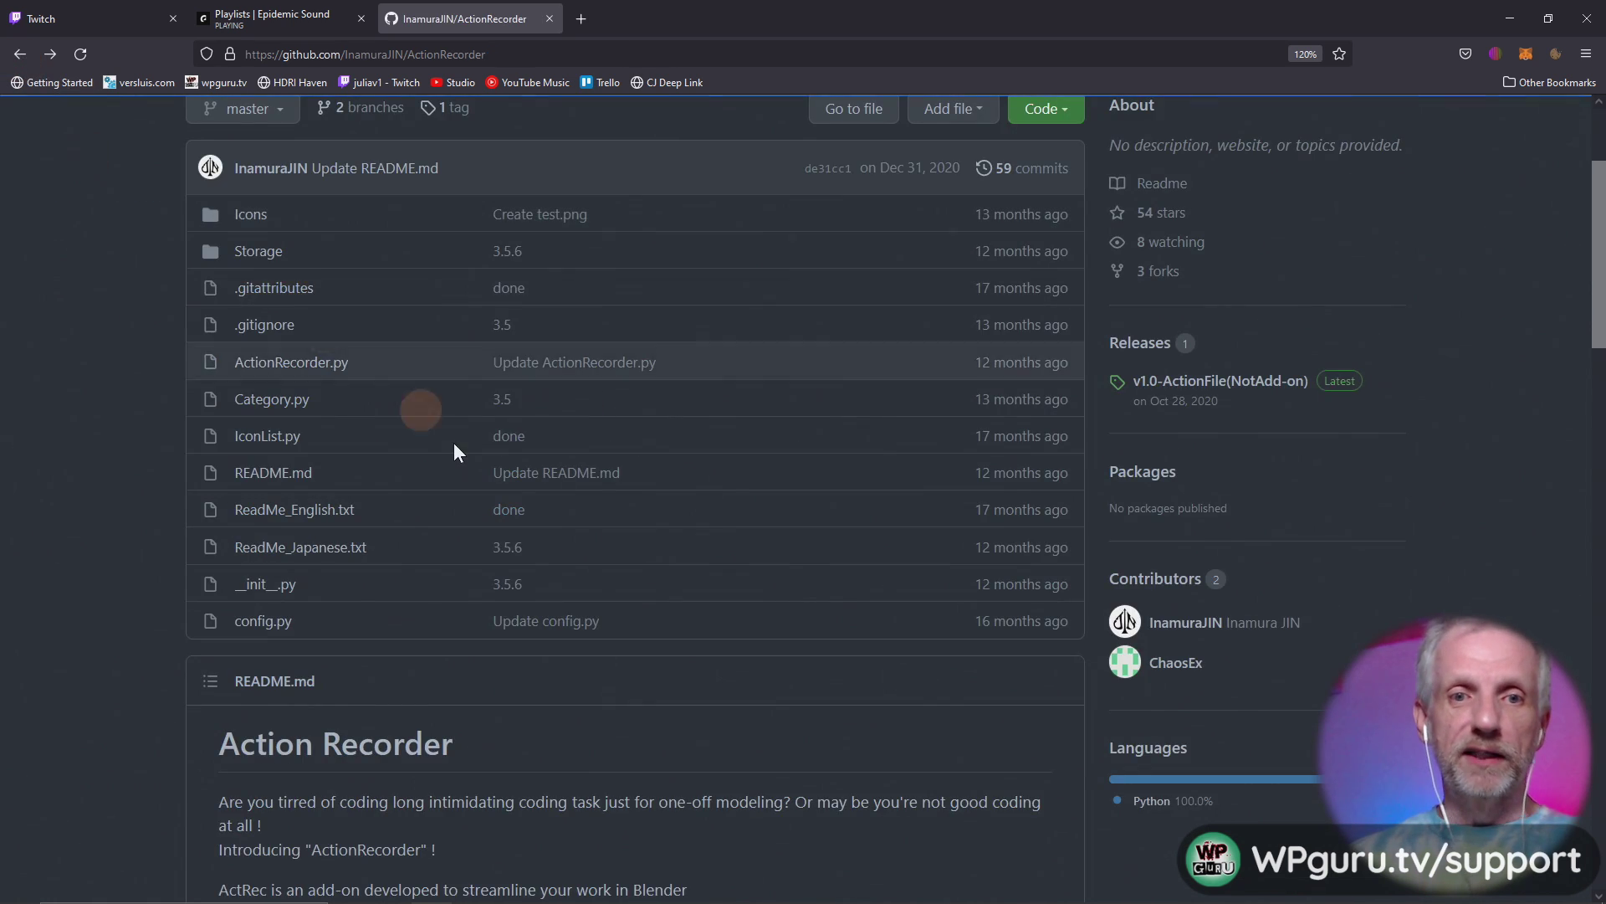
Step: Select the repository's web address and scroll through the ActionRecorder repository page
scroll(457, 451, "up", 1)
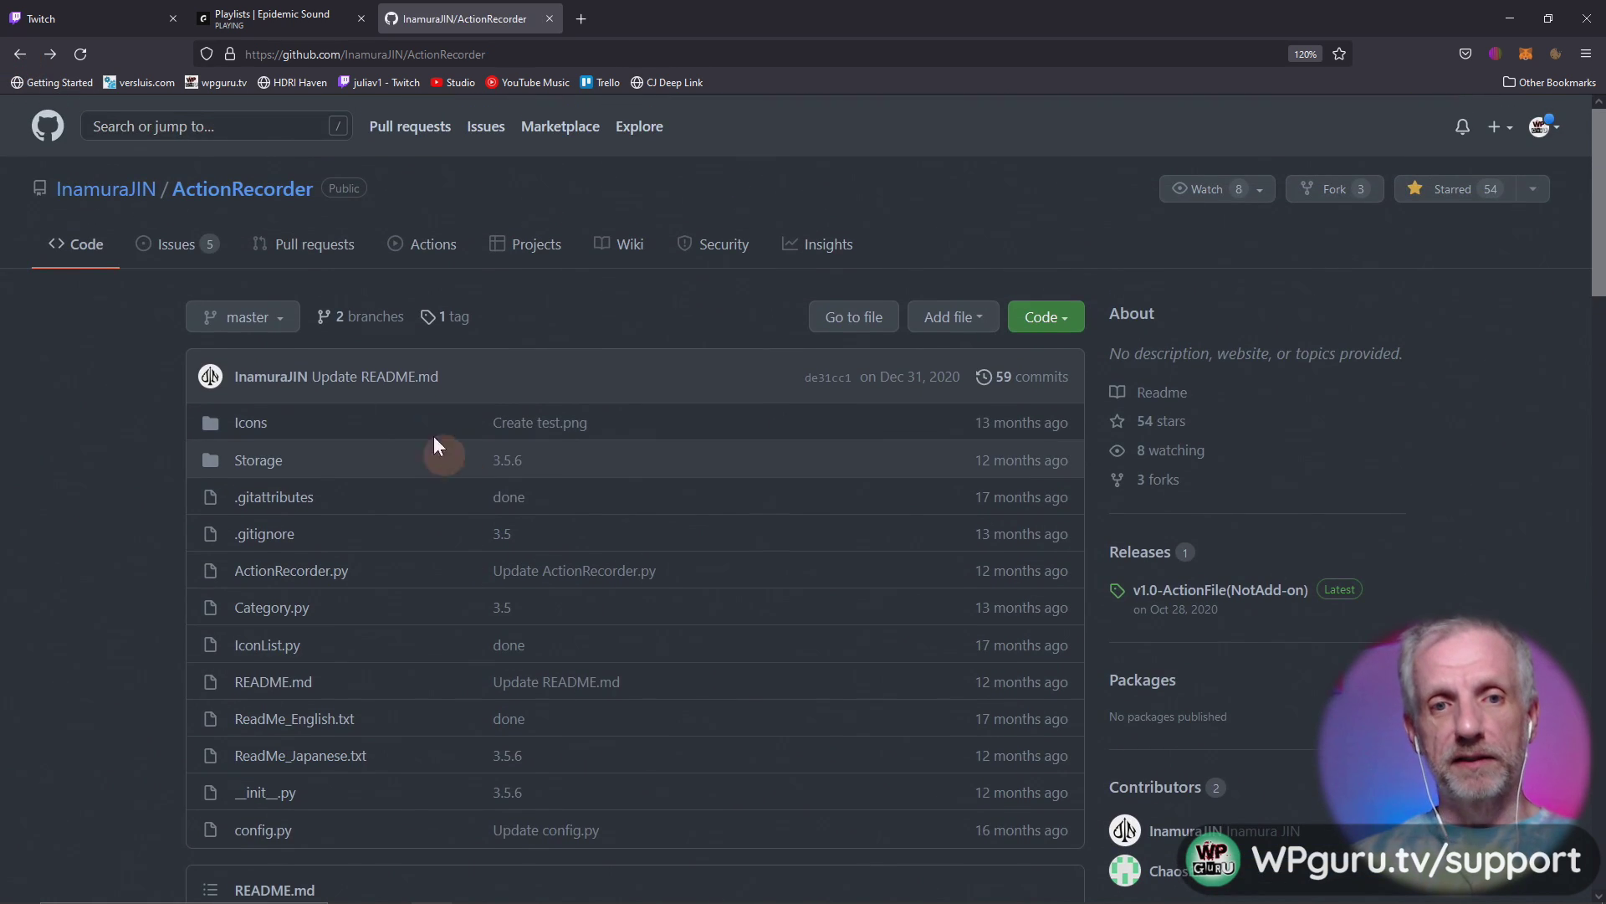
left_click(536, 54)
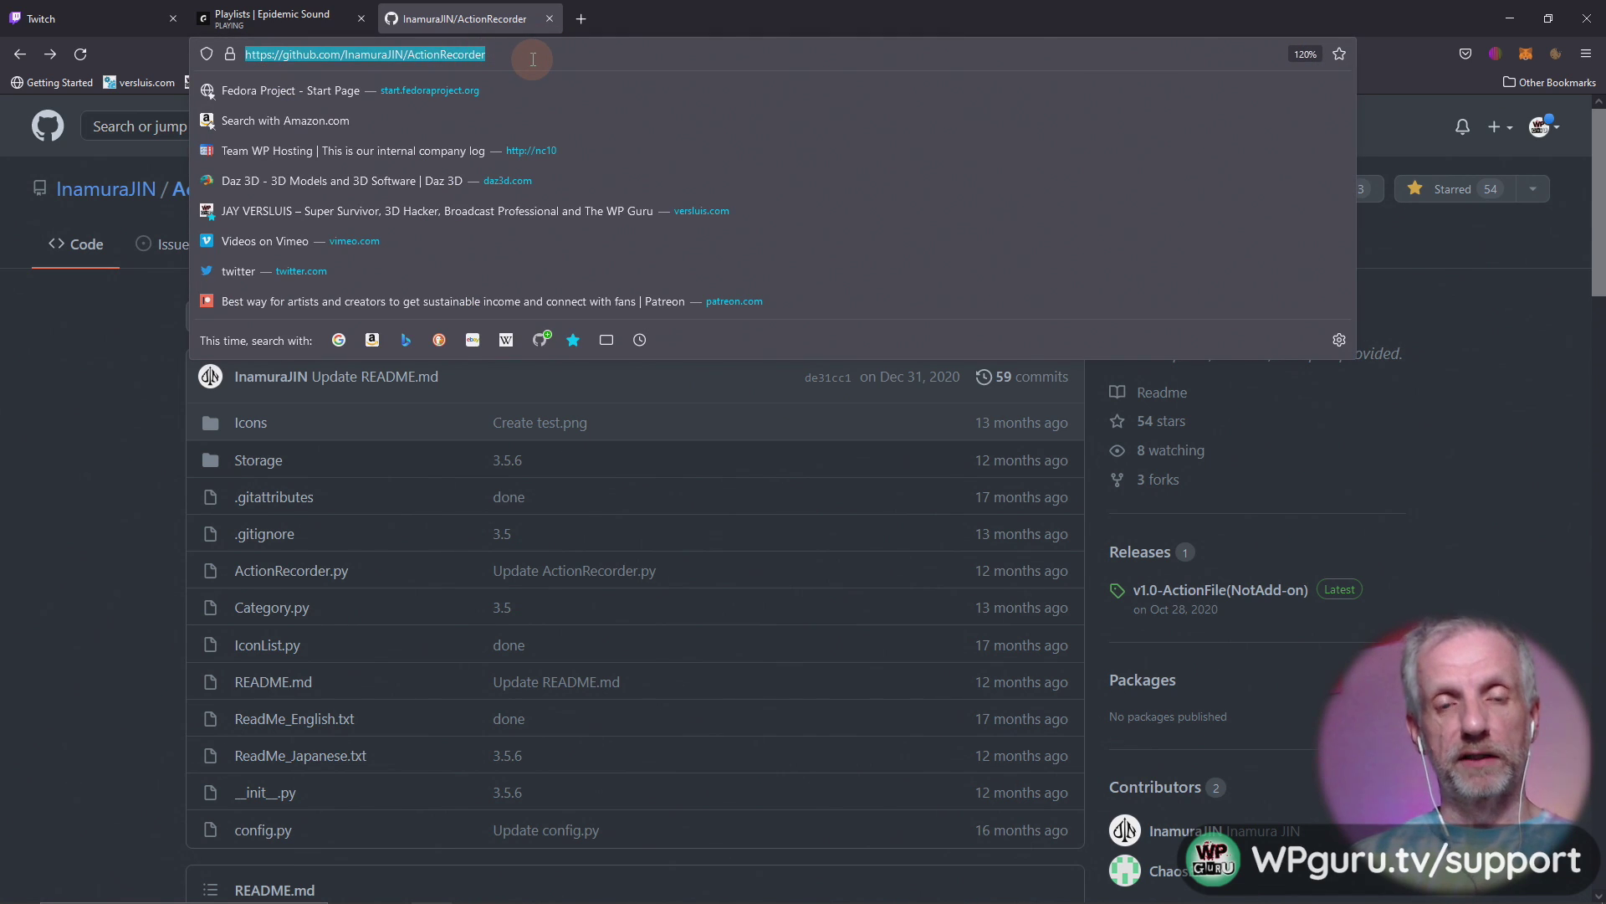
left_click(112, 405)
scroll(171, 503, "down", 4)
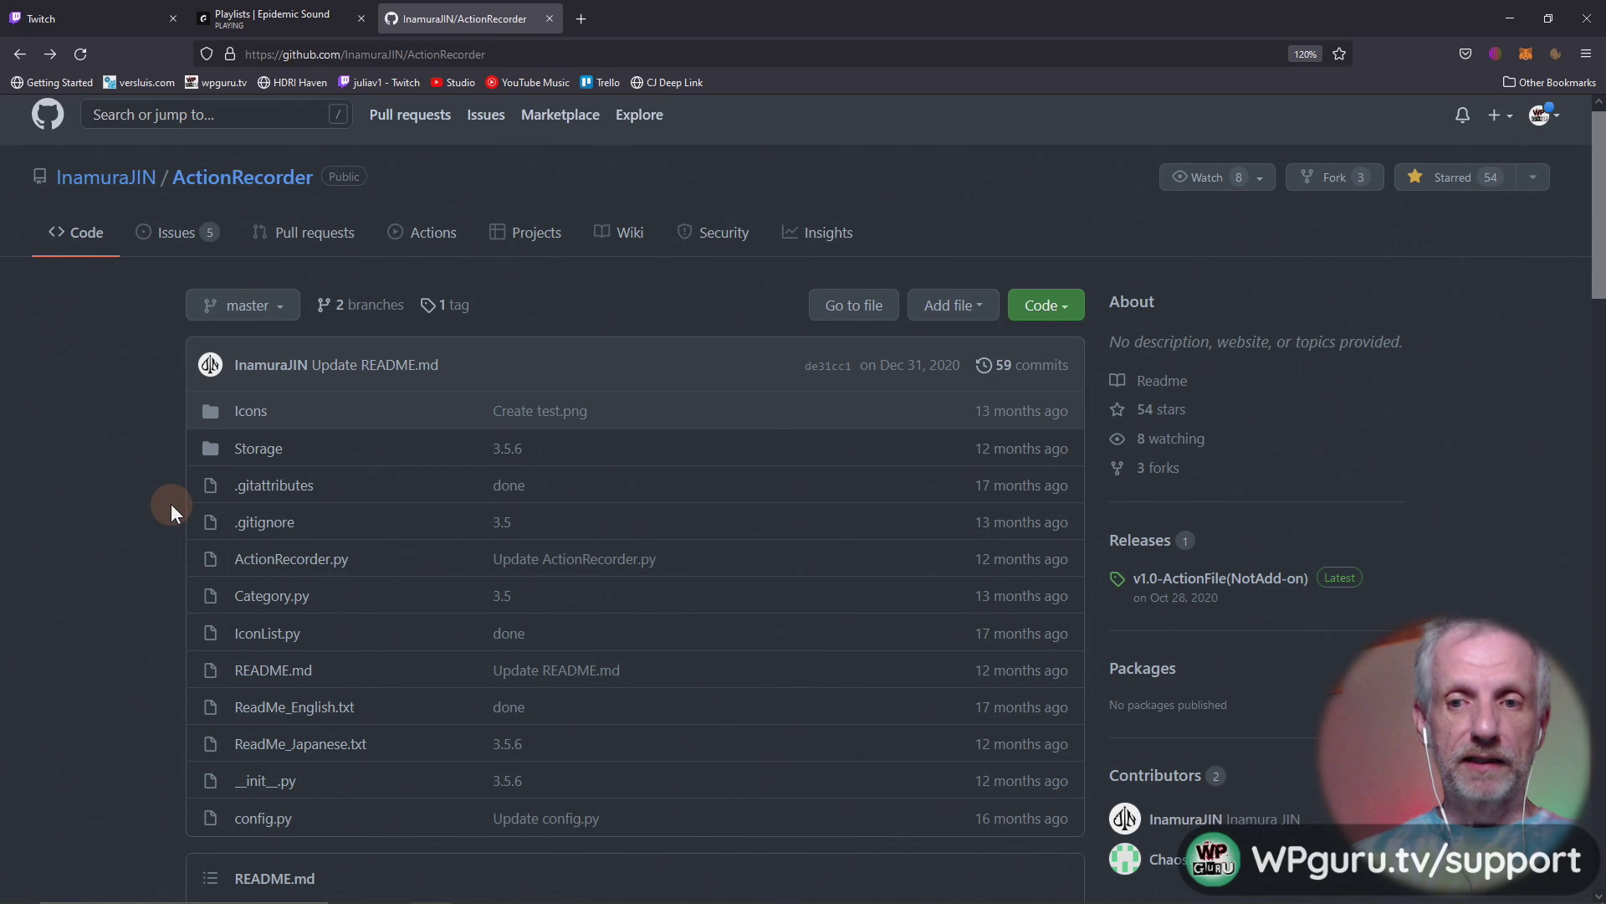
scroll(171, 504, "up", 3)
scroll(170, 504, "up", 1)
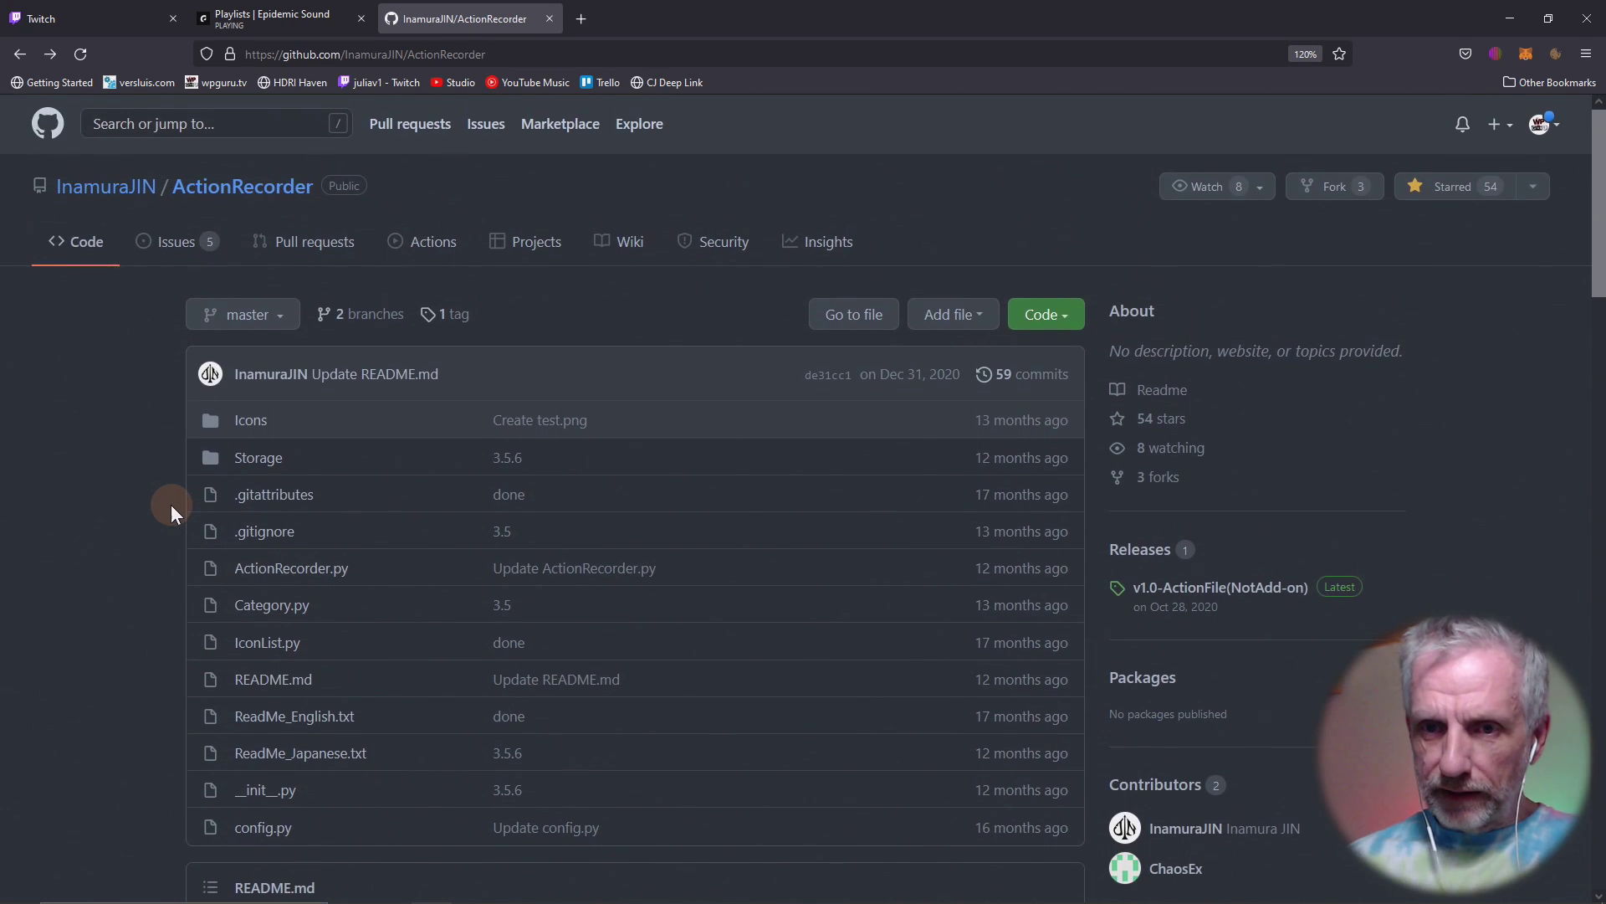
scroll(899, 628, "down", 10)
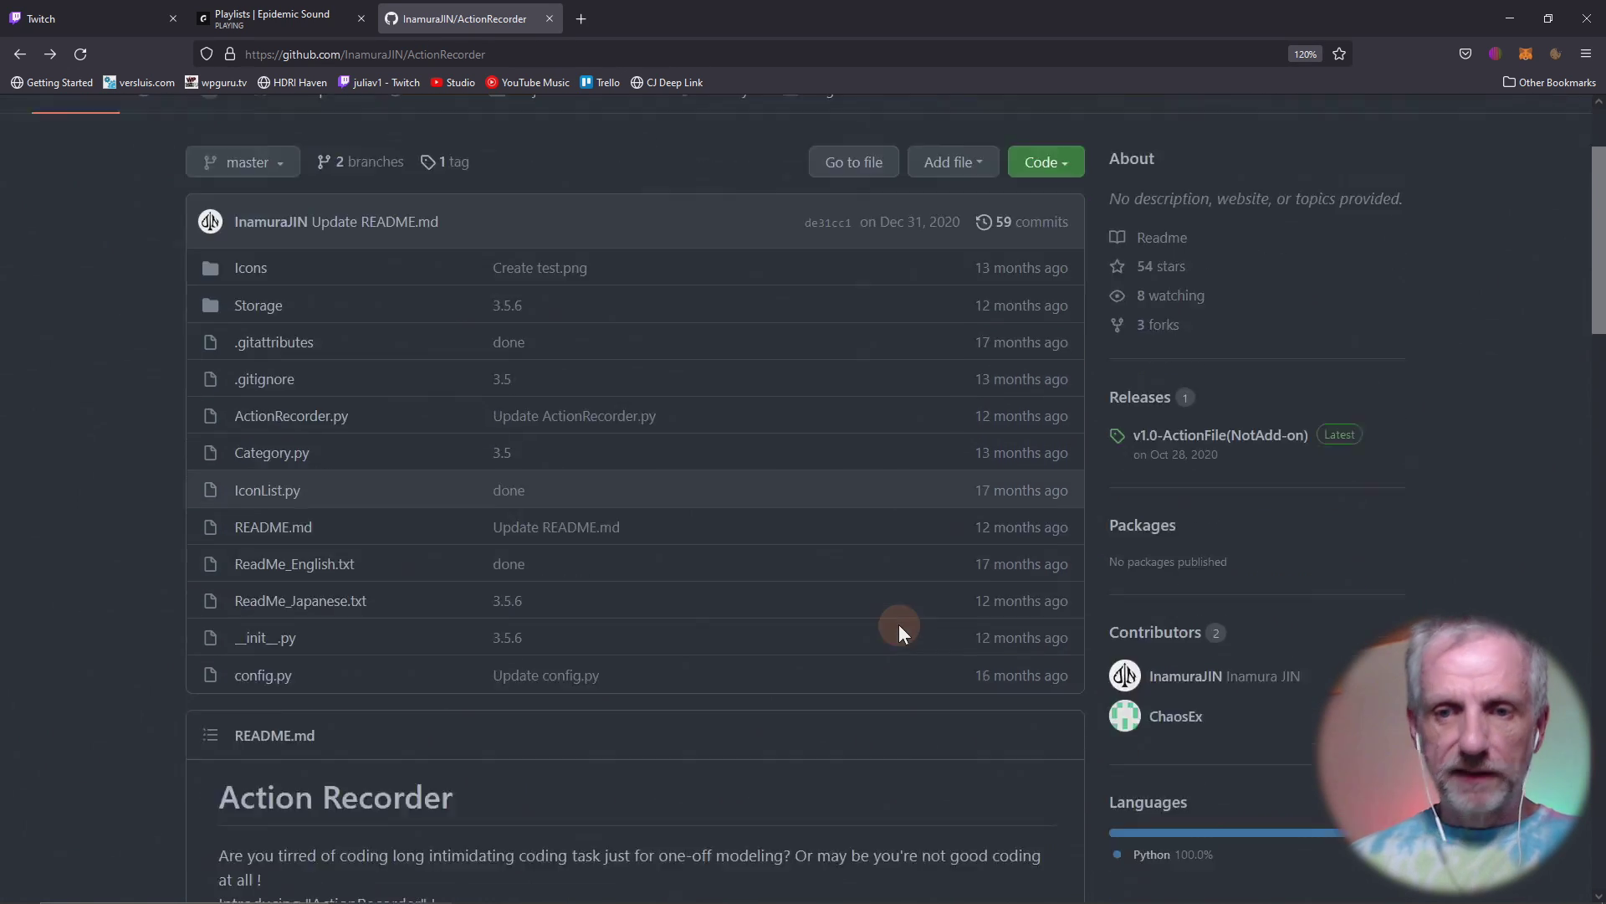
scroll(899, 624, "down", 6)
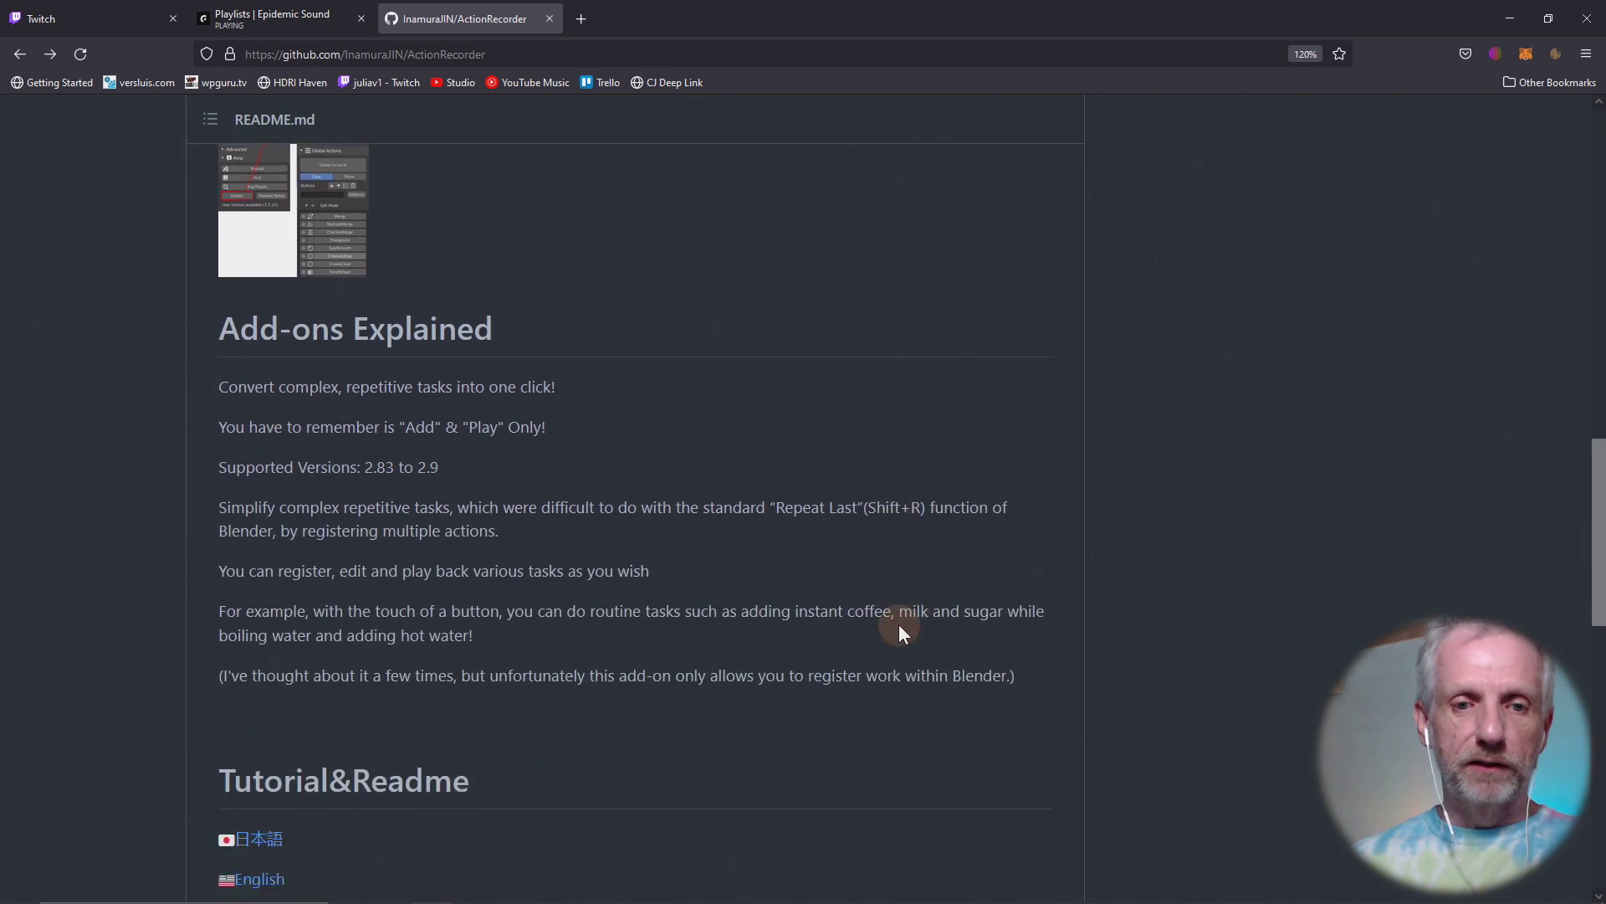
scroll(899, 625, "up", 14)
scroll(899, 624, "up", 3)
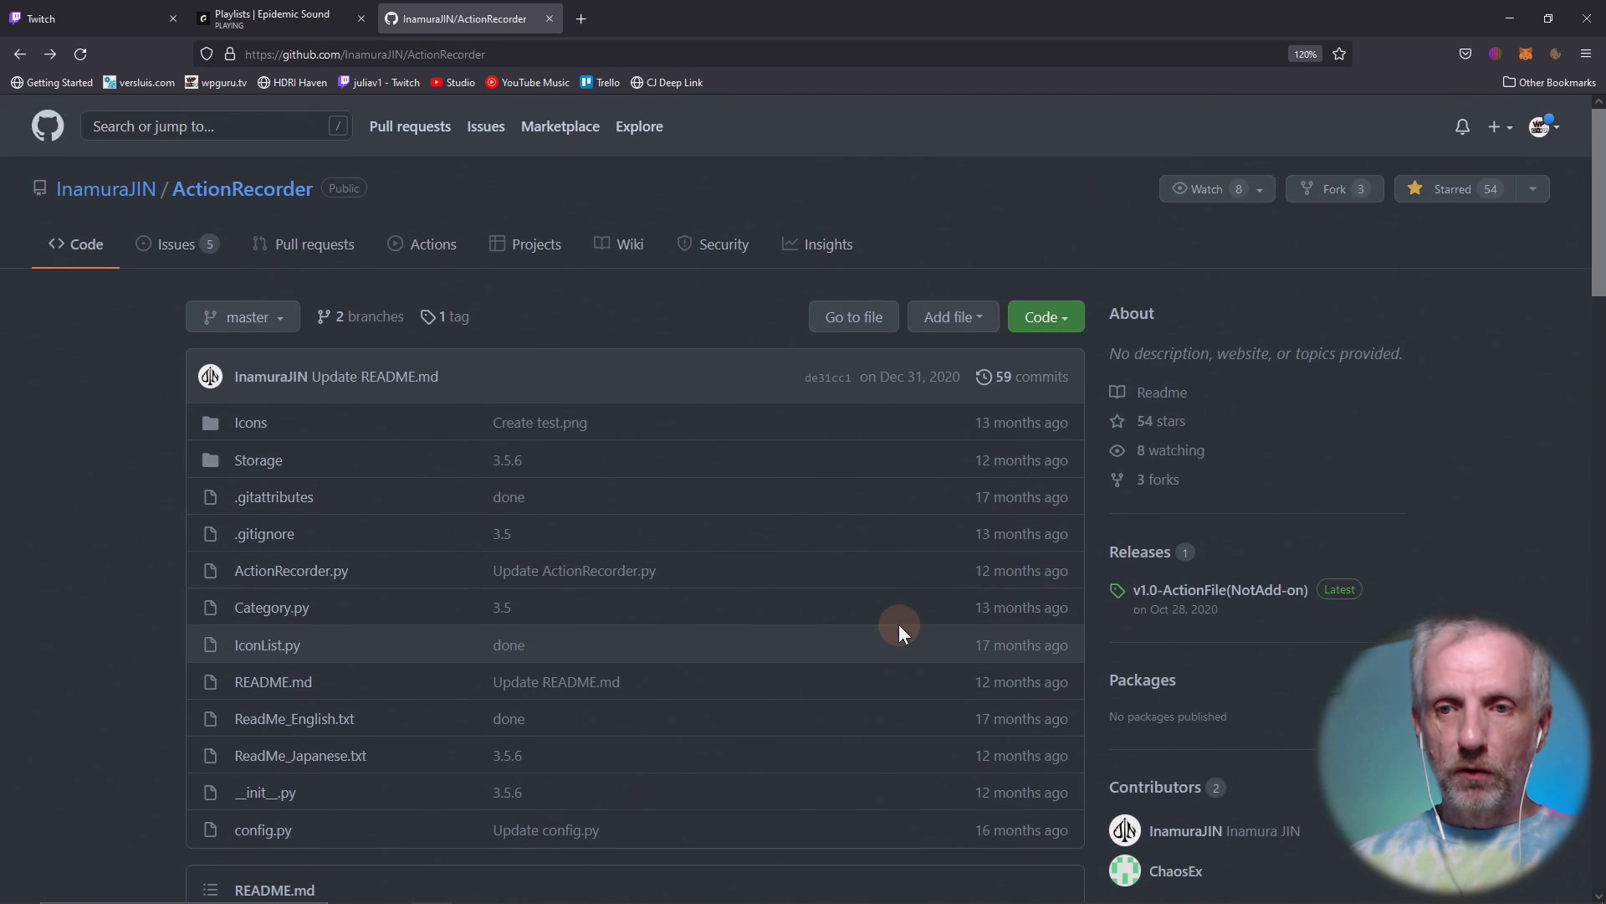
Step: Download the repository as ActionRecorder-master.zip using Code > Download ZIP and Save File
left_click(1062, 318)
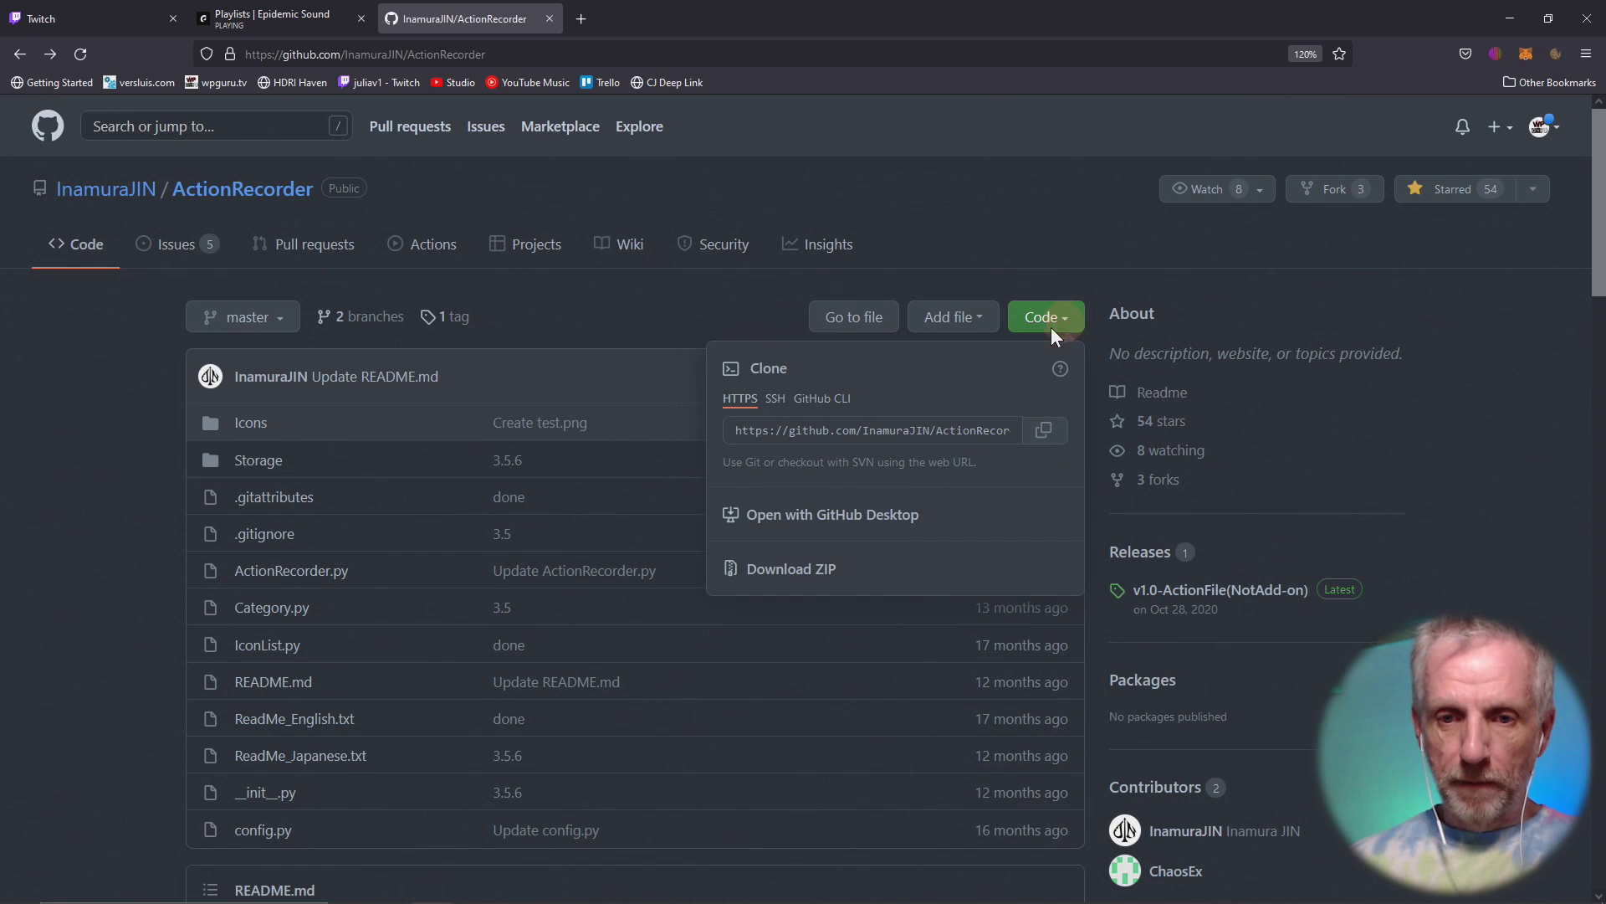
left_click(816, 570)
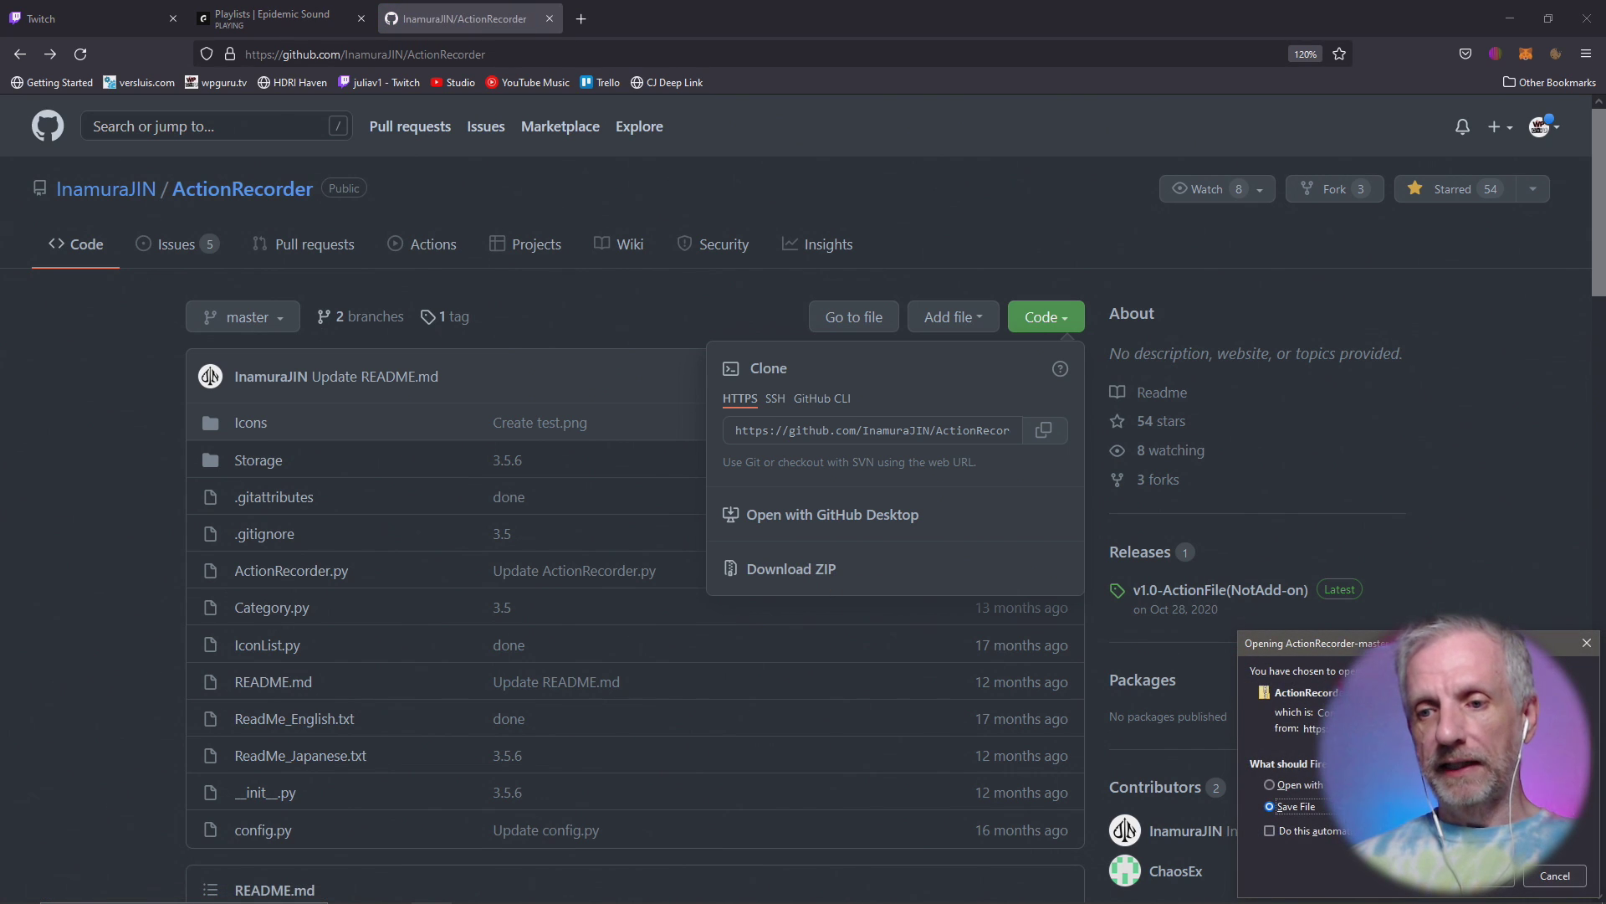
left_click_drag(1407, 652, 1132, 351)
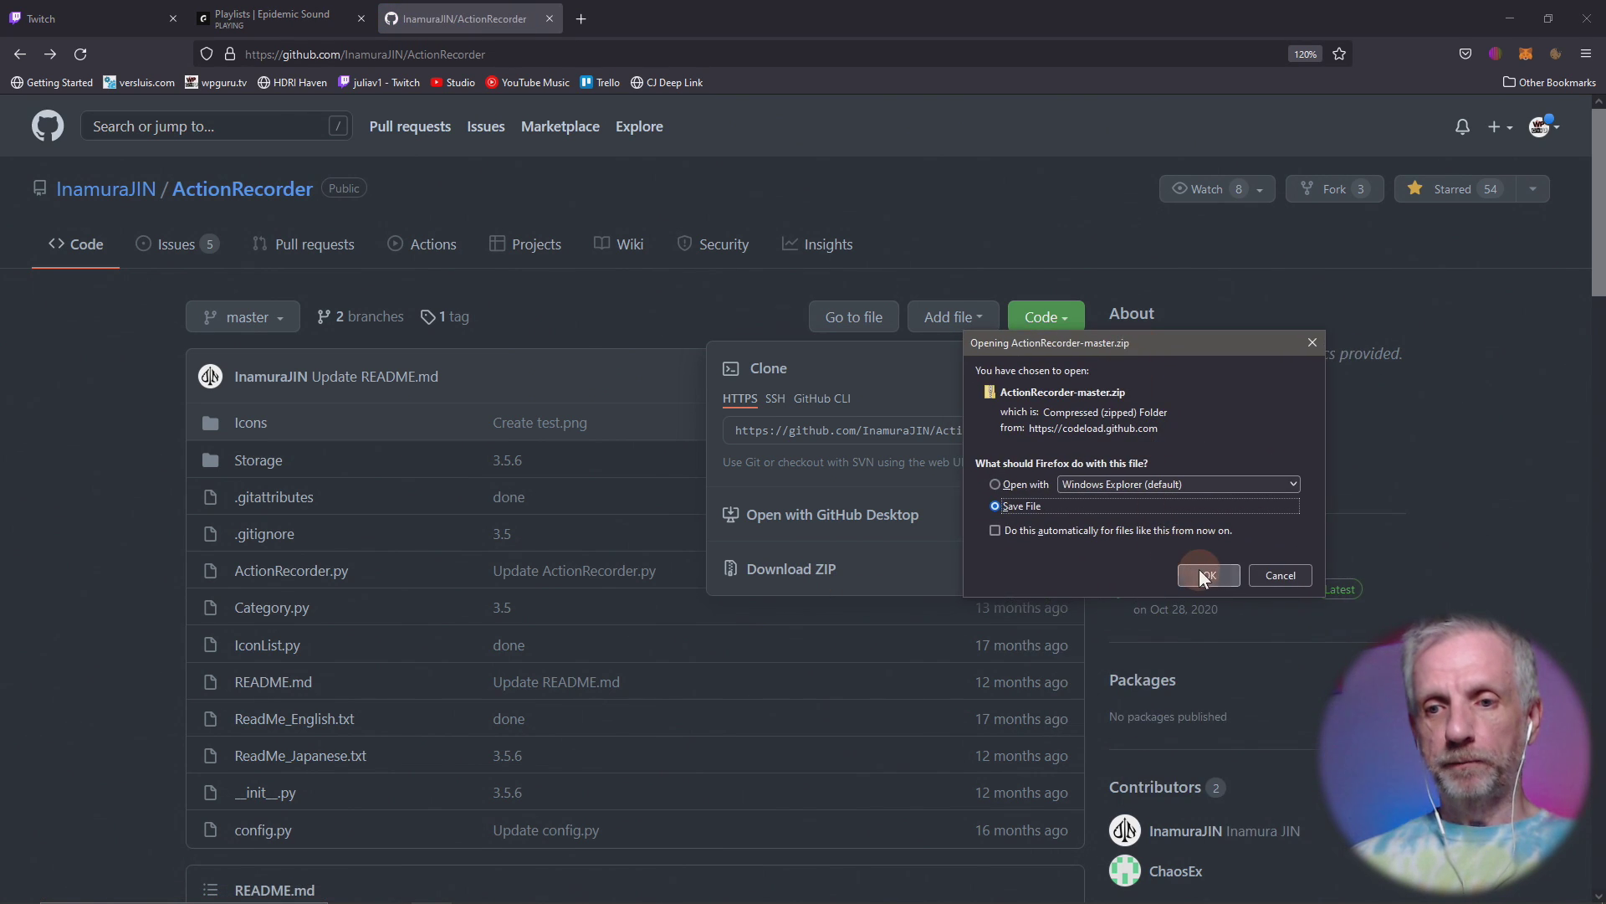
left_click(1202, 576)
Step: Close the Code dropdown and minimize Firefox to bring Blender back
left_click(156, 576)
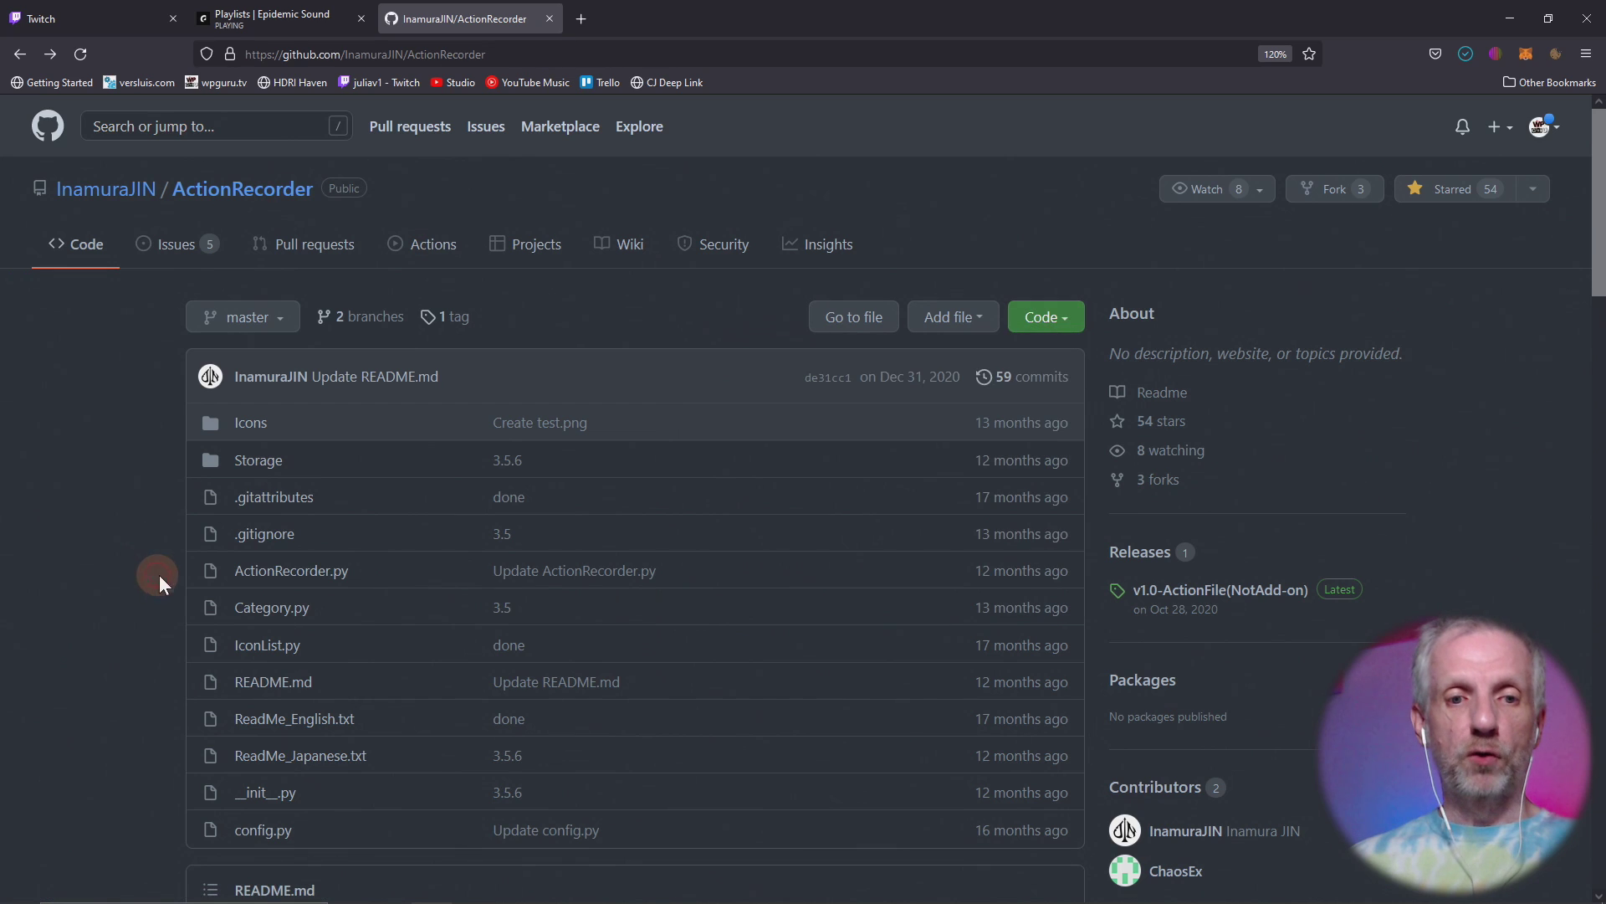
scroll(146, 569, "down", 3)
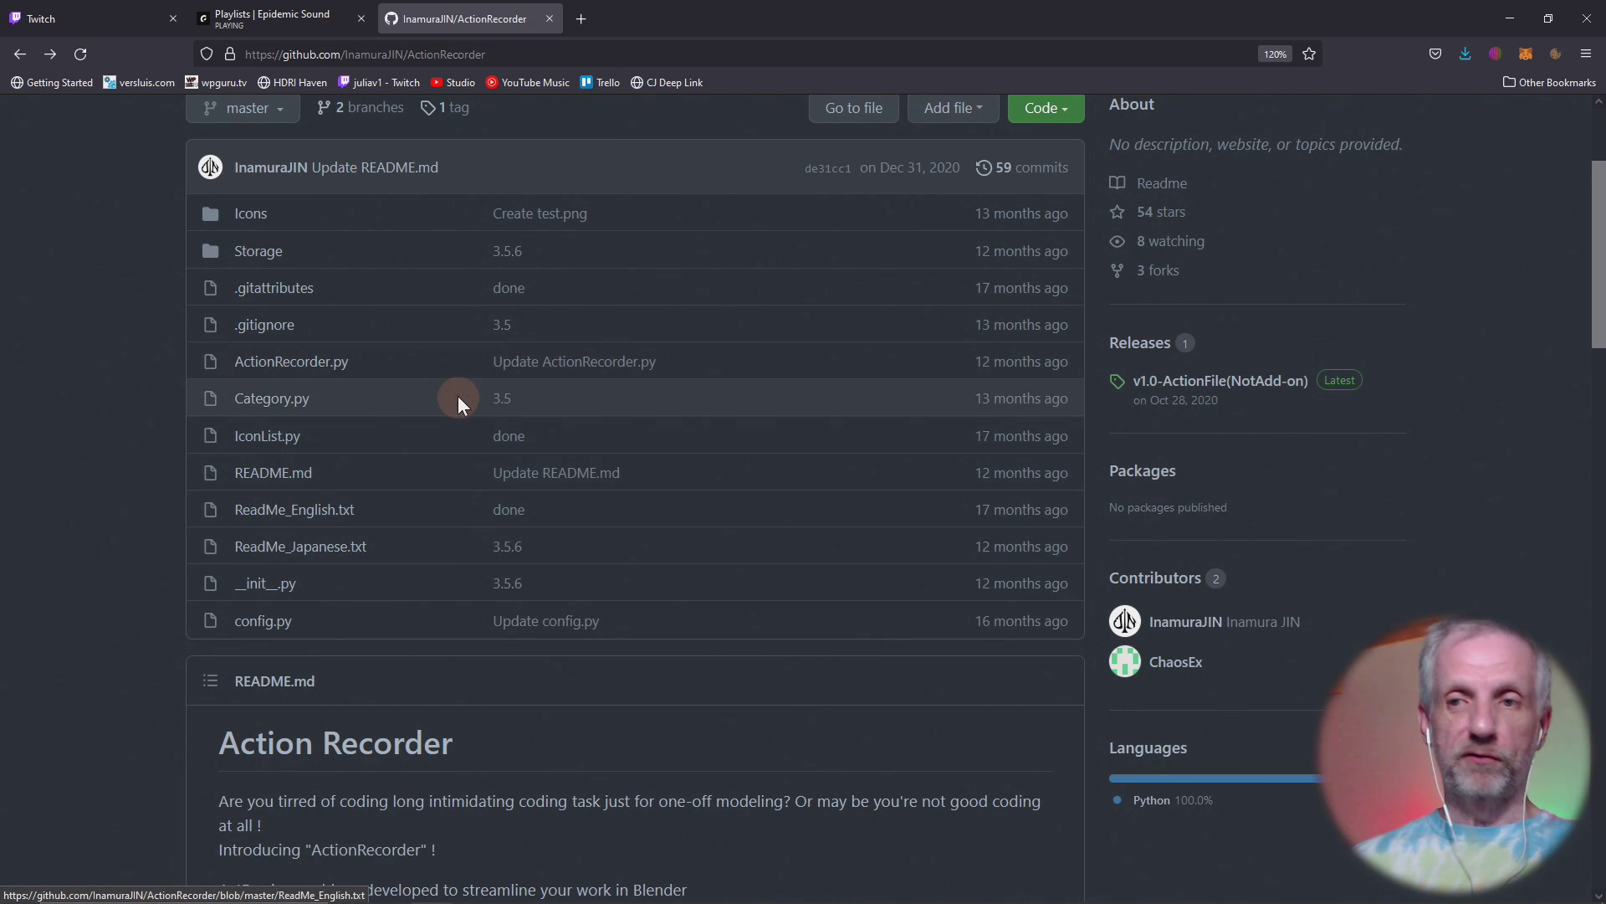
scroll(459, 395, "up", 3)
left_click(1510, 18)
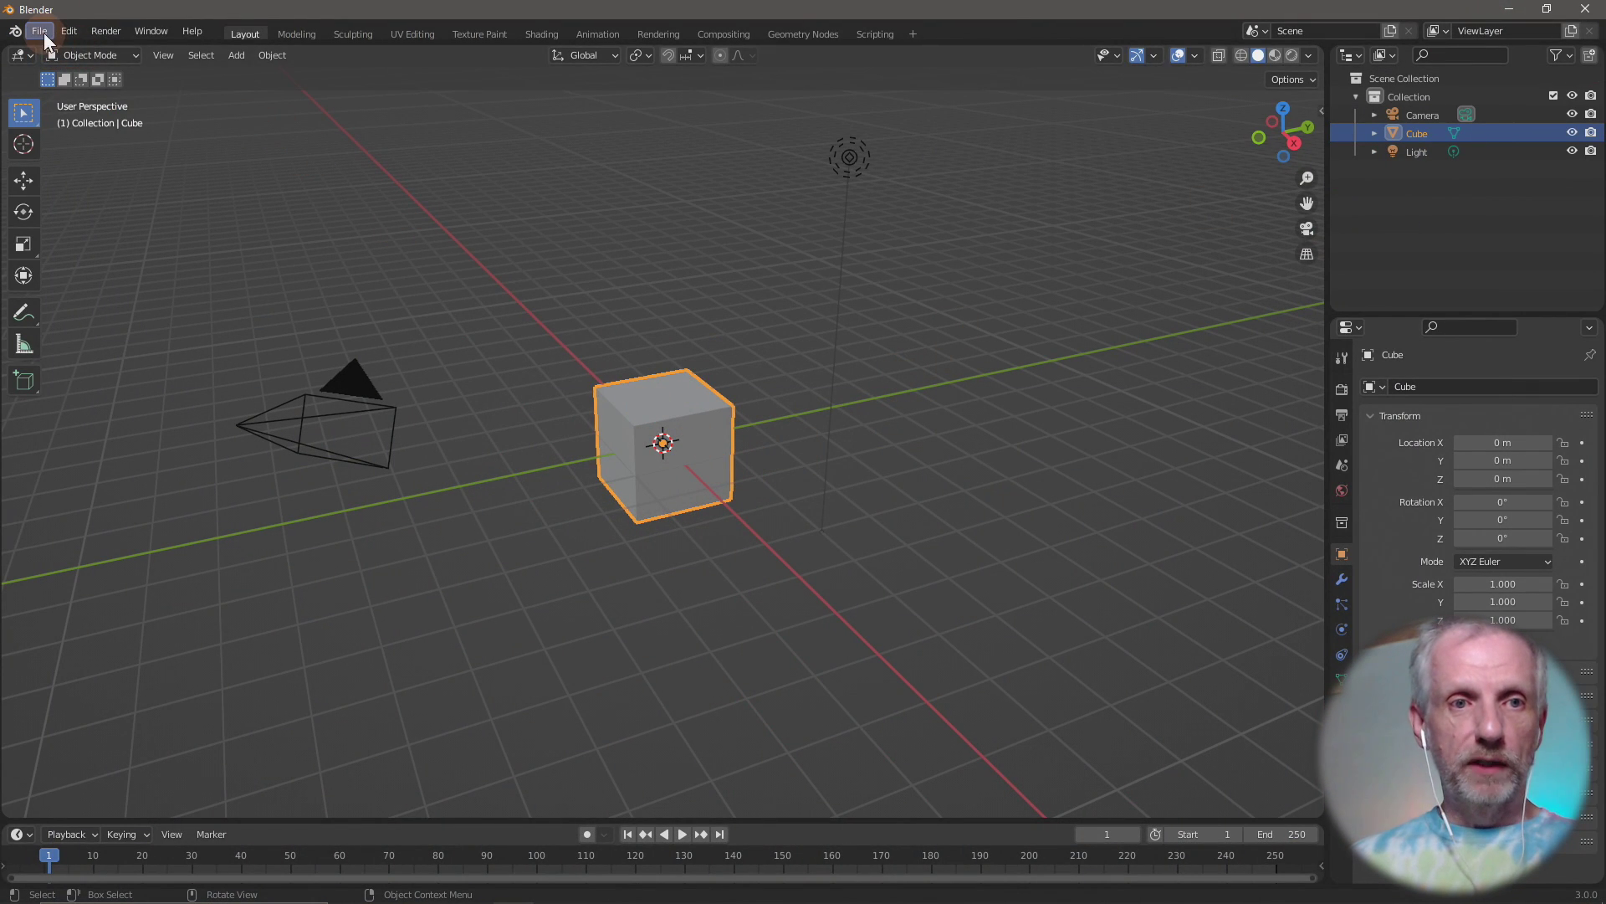
Step: Install the ActionRecorder-master(1).zip add-on from Downloads via Preferences > Add-ons > Install
left_click(67, 34)
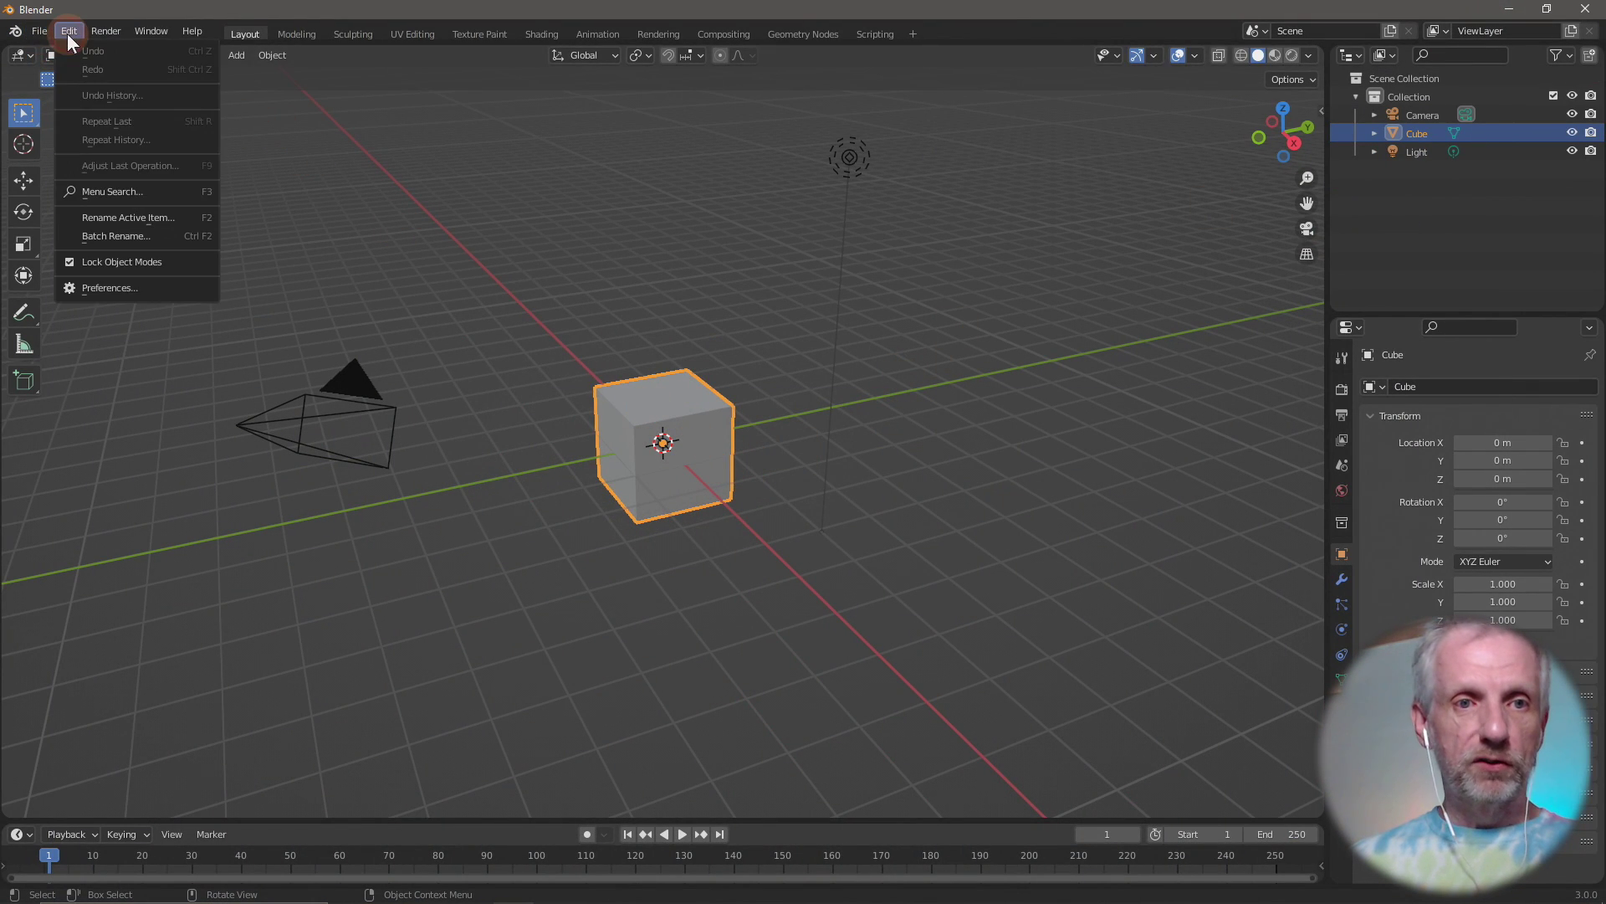
left_click(124, 288)
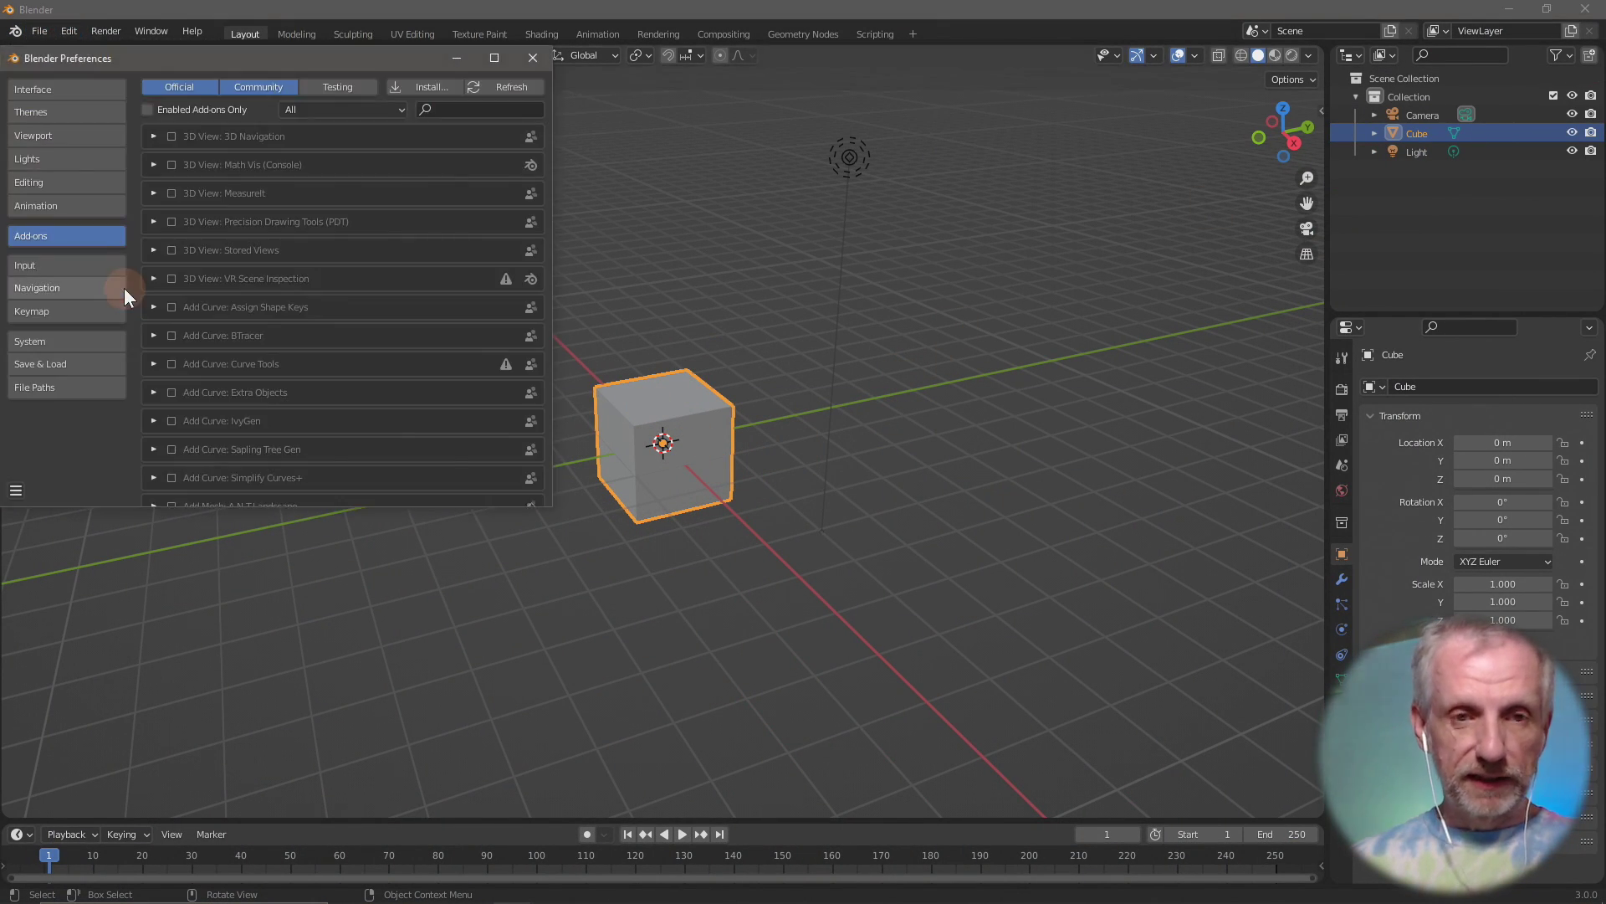
left_click(432, 87)
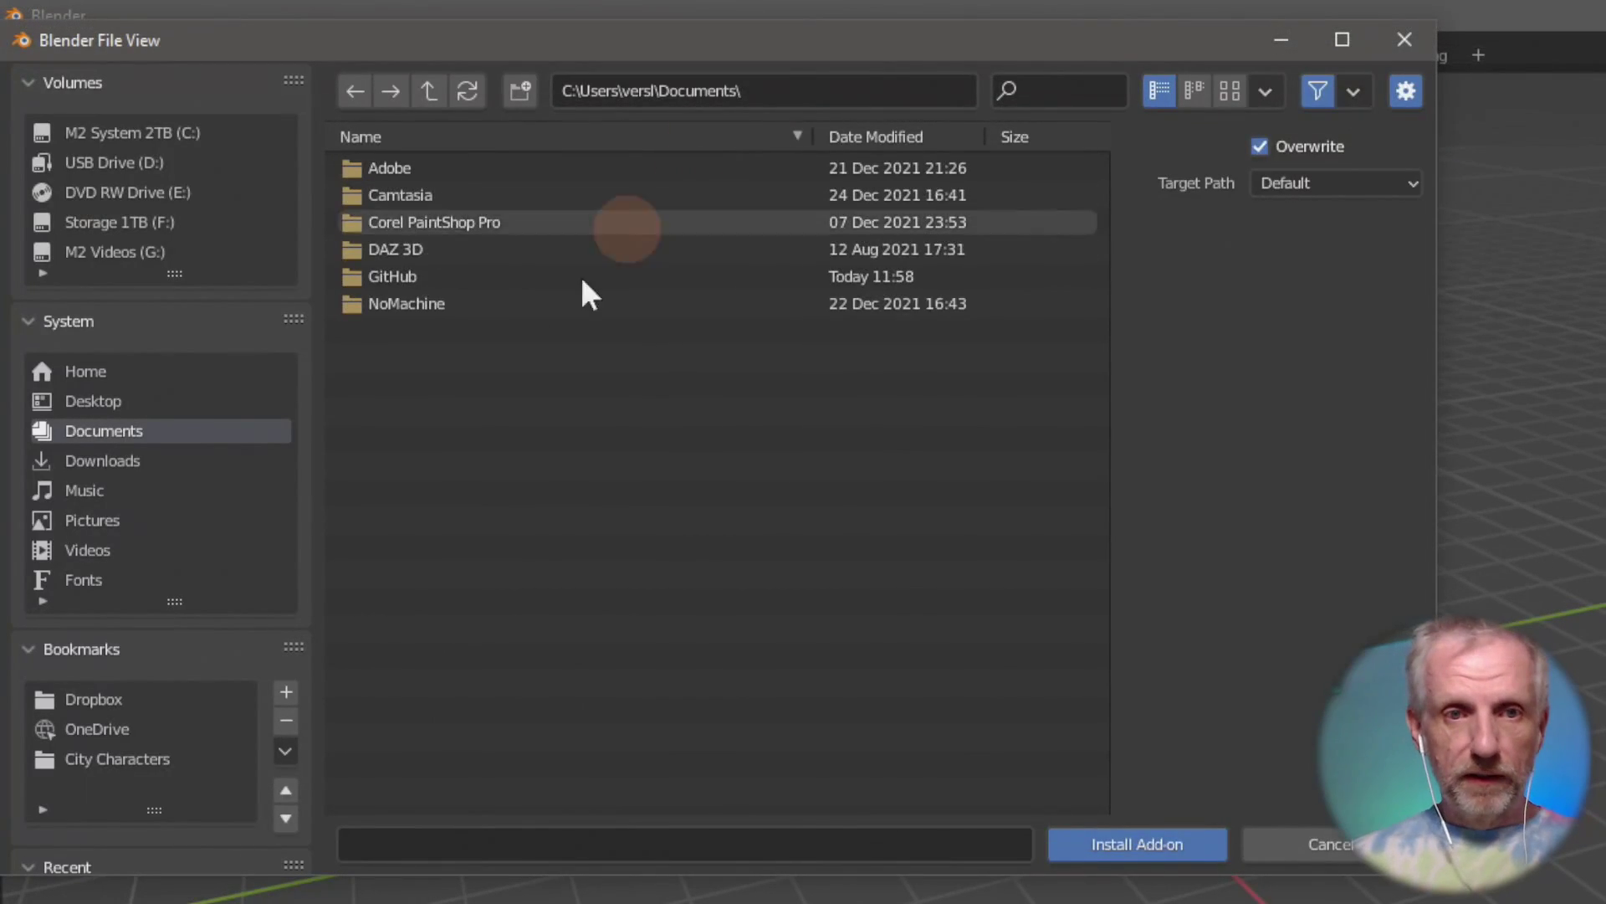
left_click(158, 462)
left_click(579, 213)
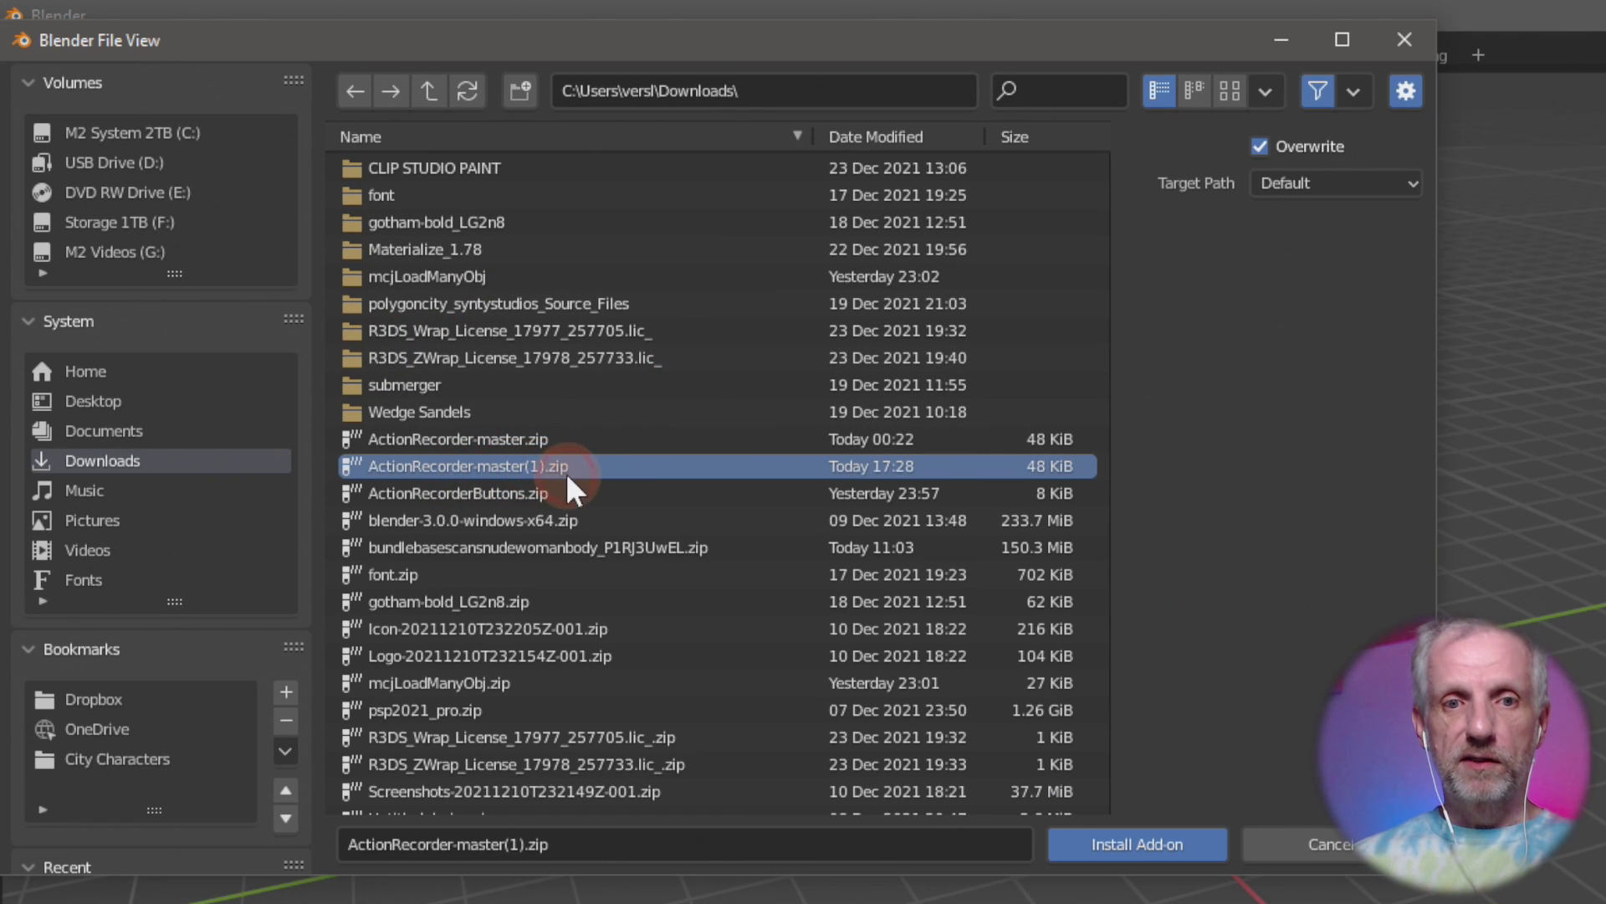
left_click(553, 442)
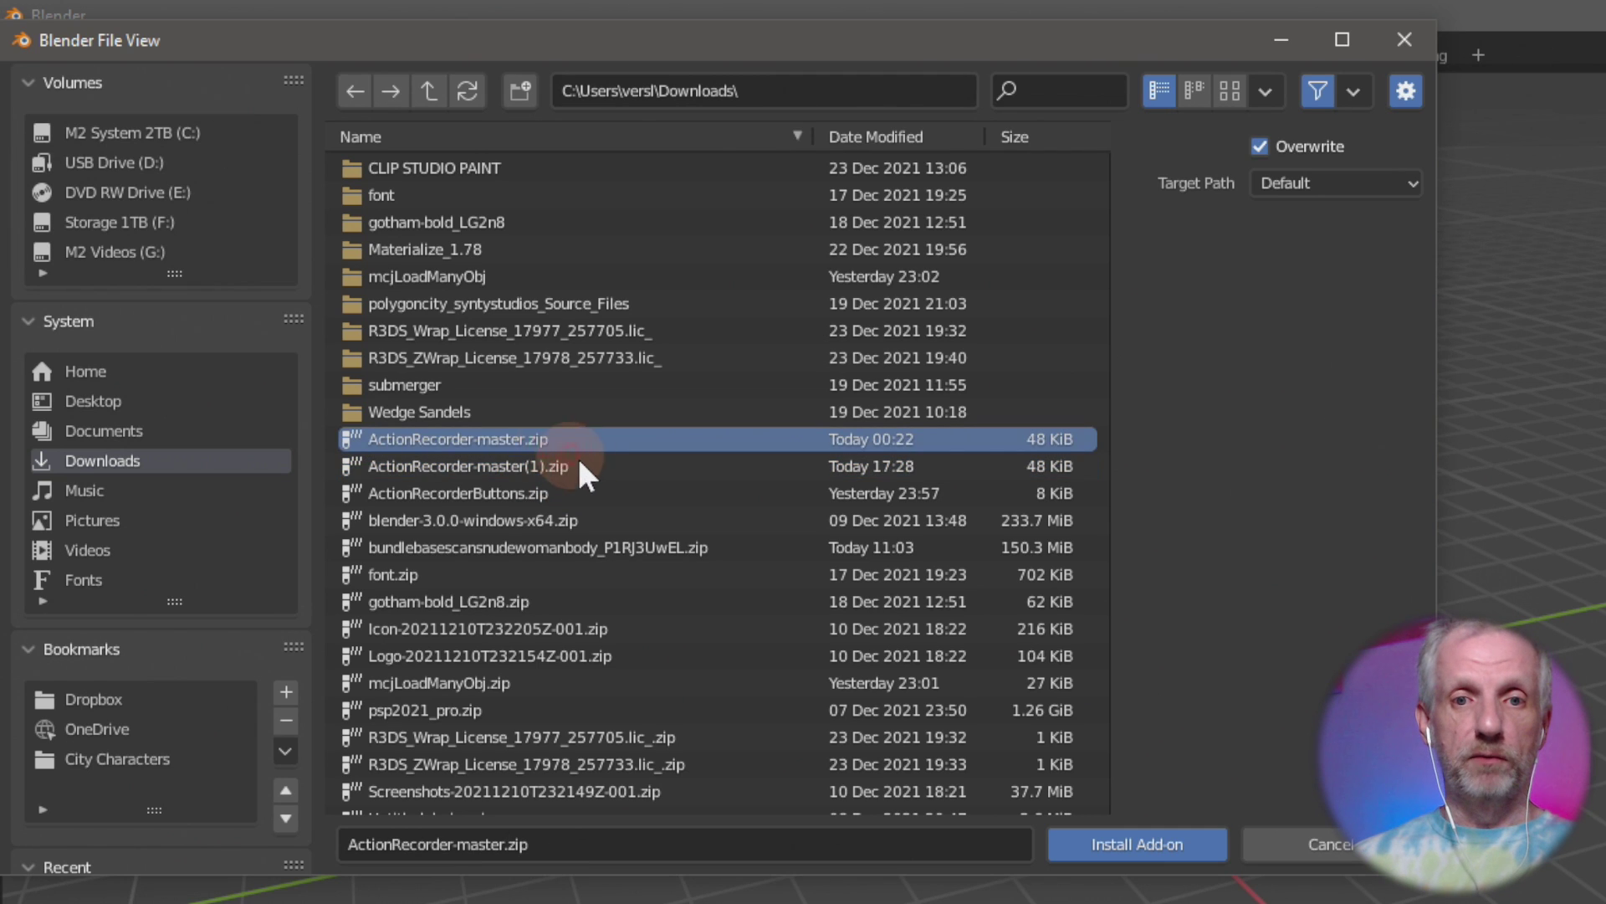
left_click(584, 463)
left_click(1156, 841)
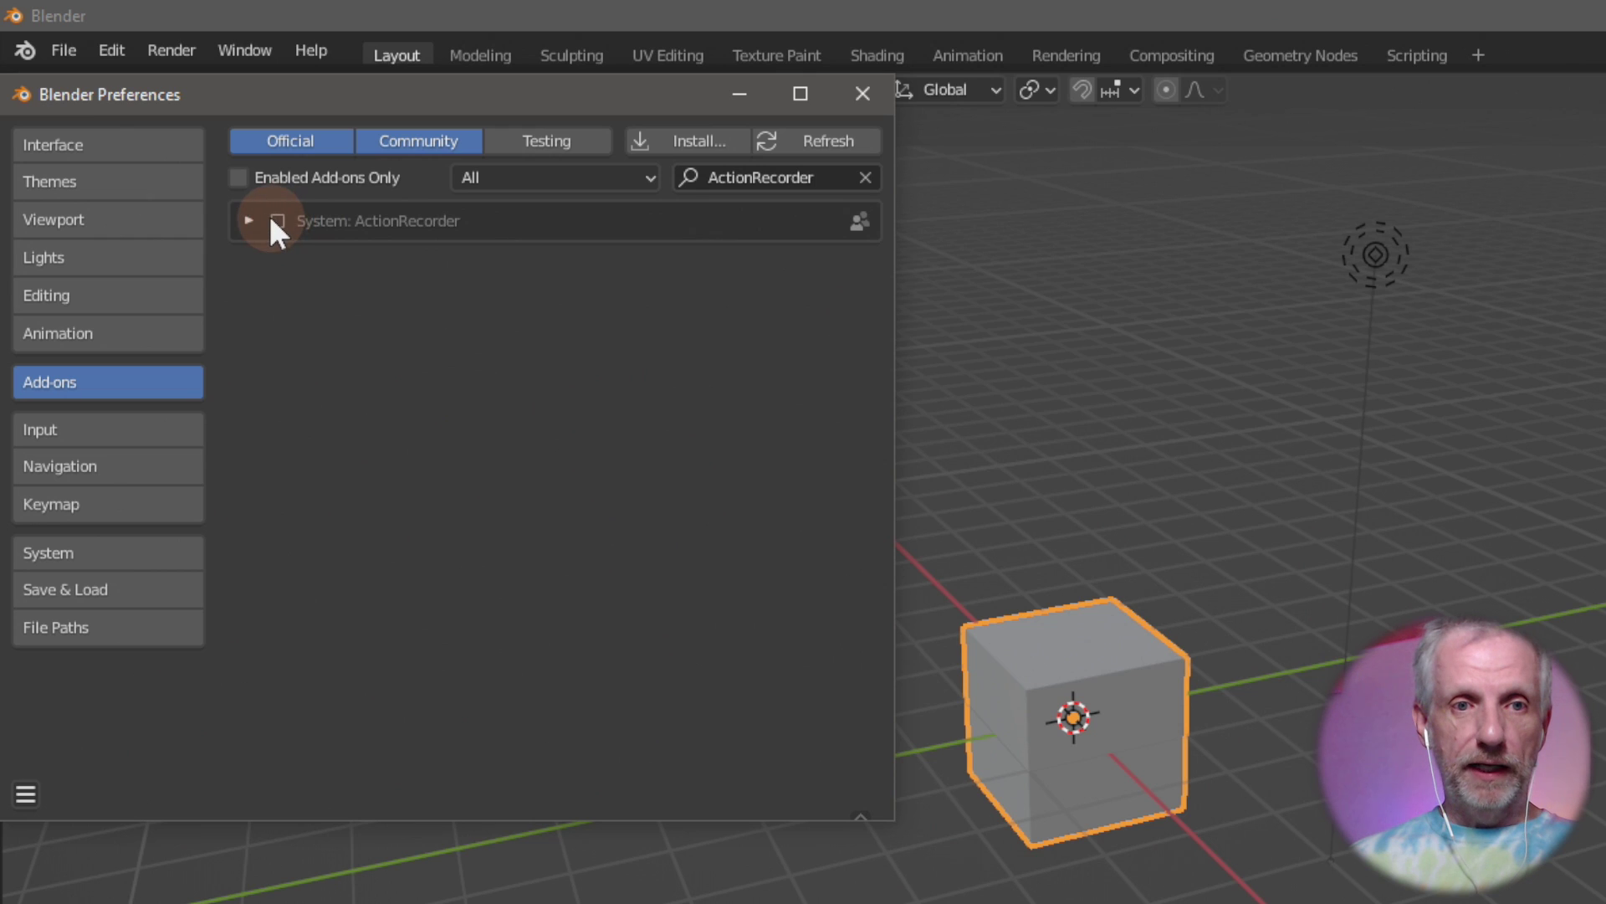
Step: Enable the ActionRecorder 3.5.6 add-on, view its details, and close Preferences
left_click(274, 221)
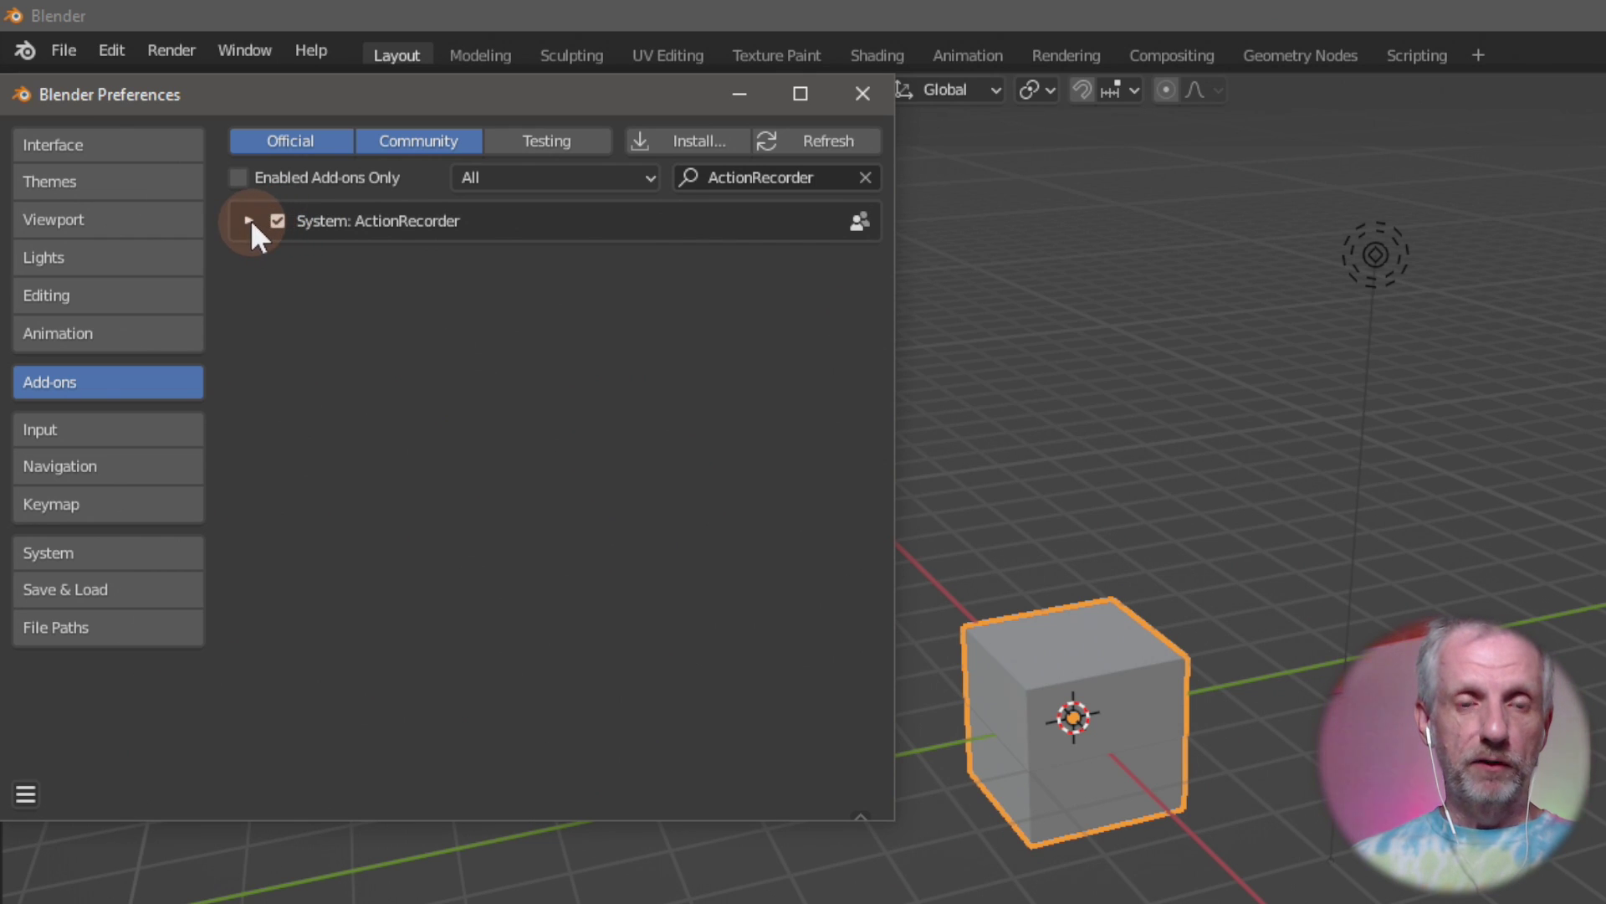
left_click(249, 221)
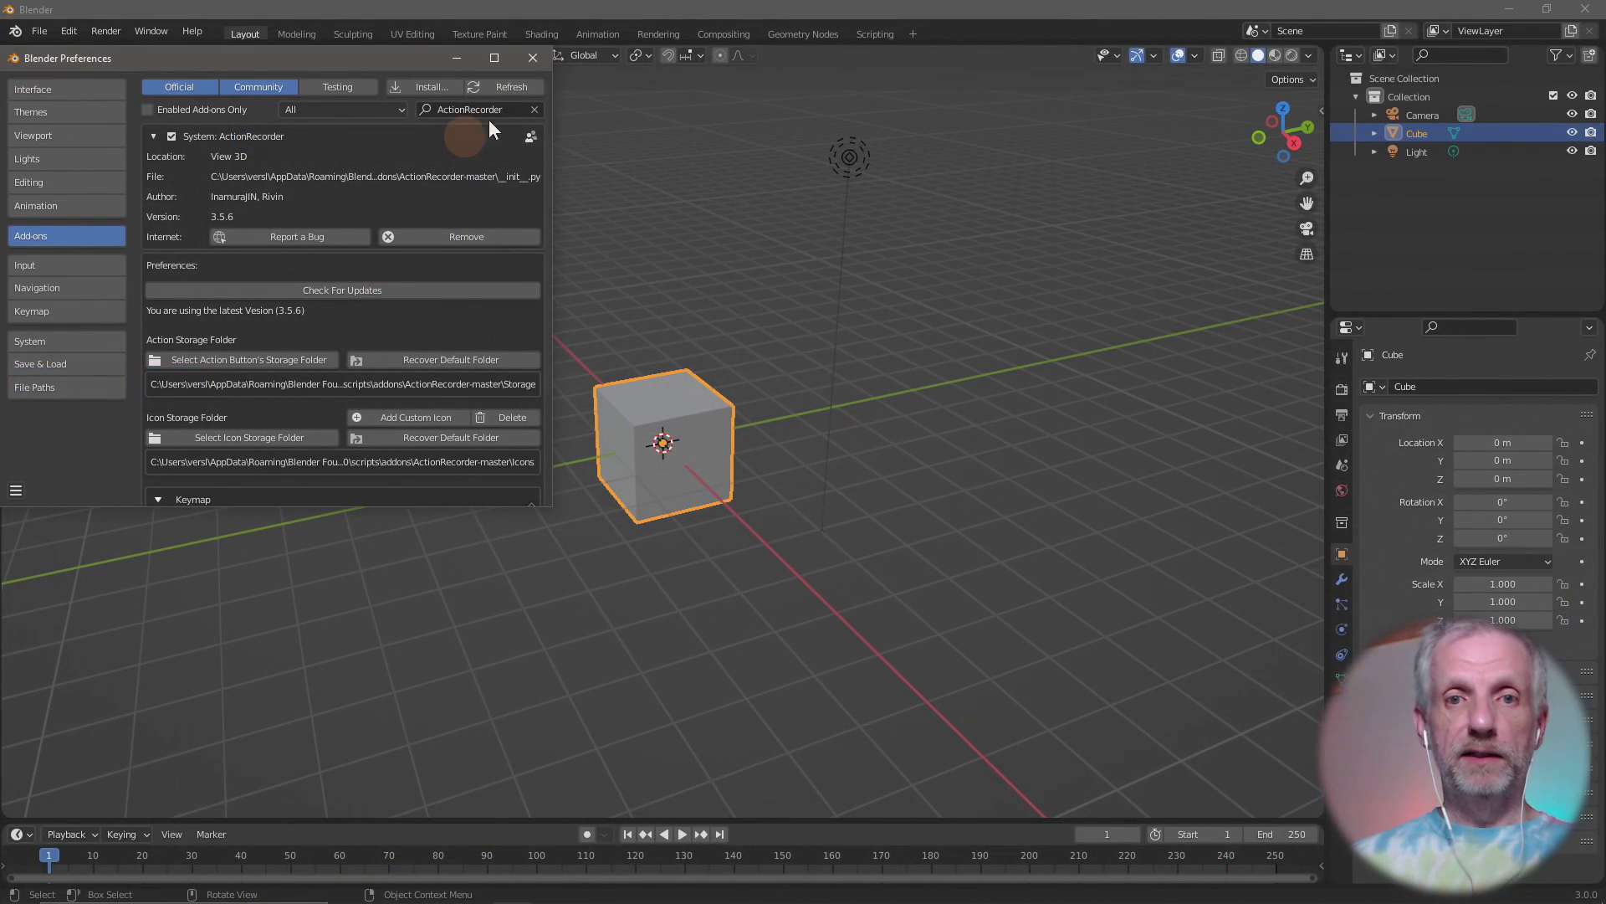
left_click(533, 58)
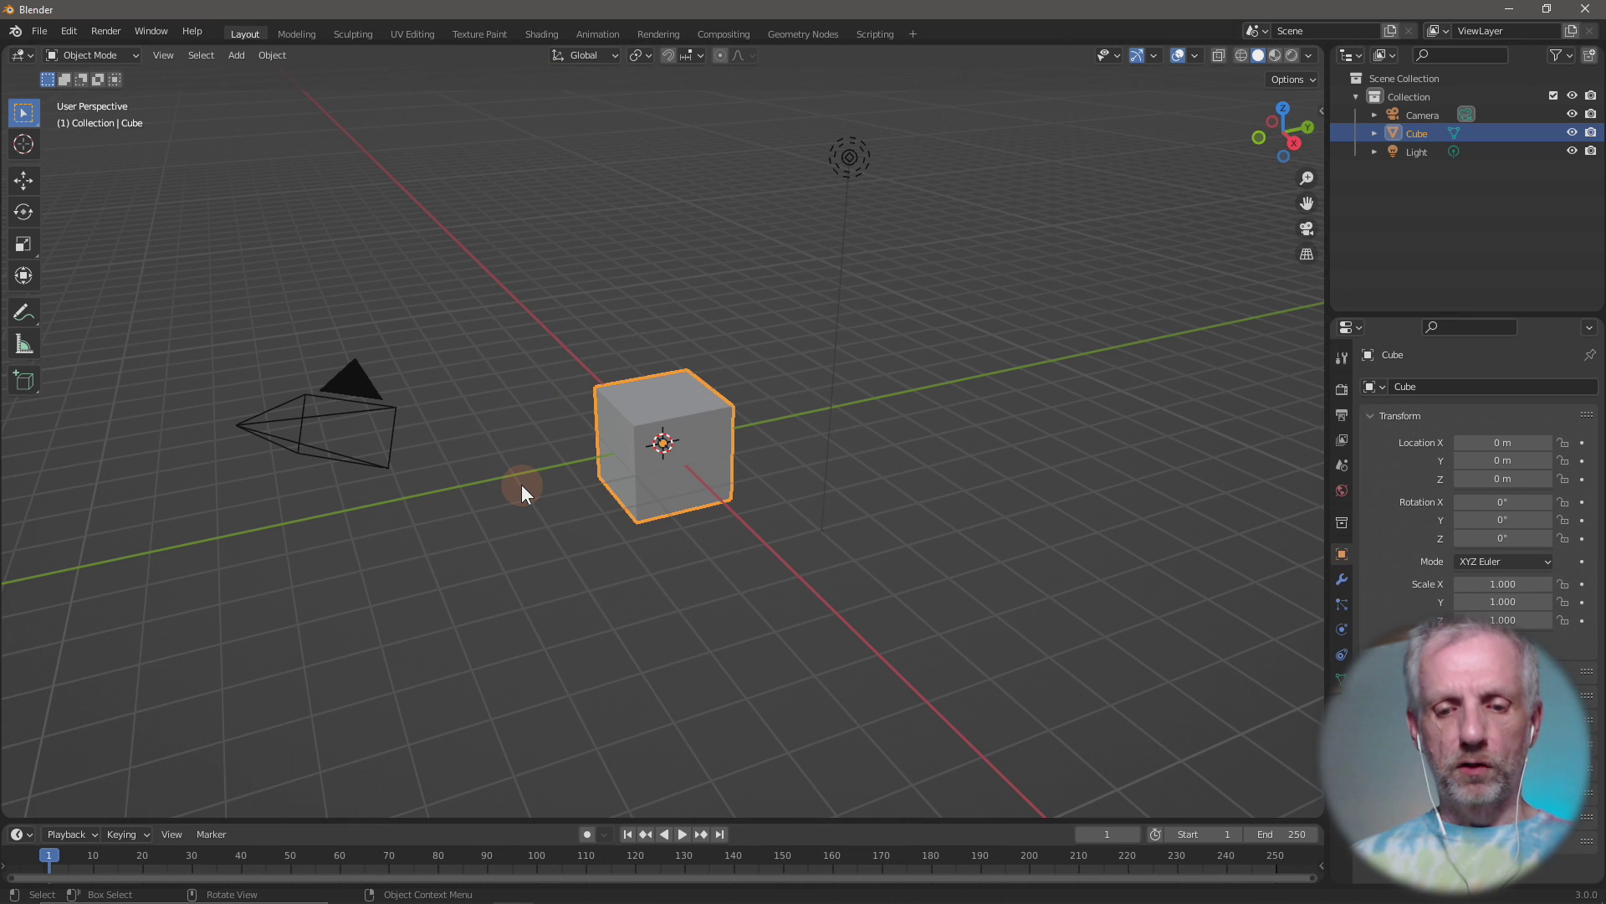
Step: Show the viewport sidebar on the Action Recorder tab and widen it slightly
key("n")
key("n")
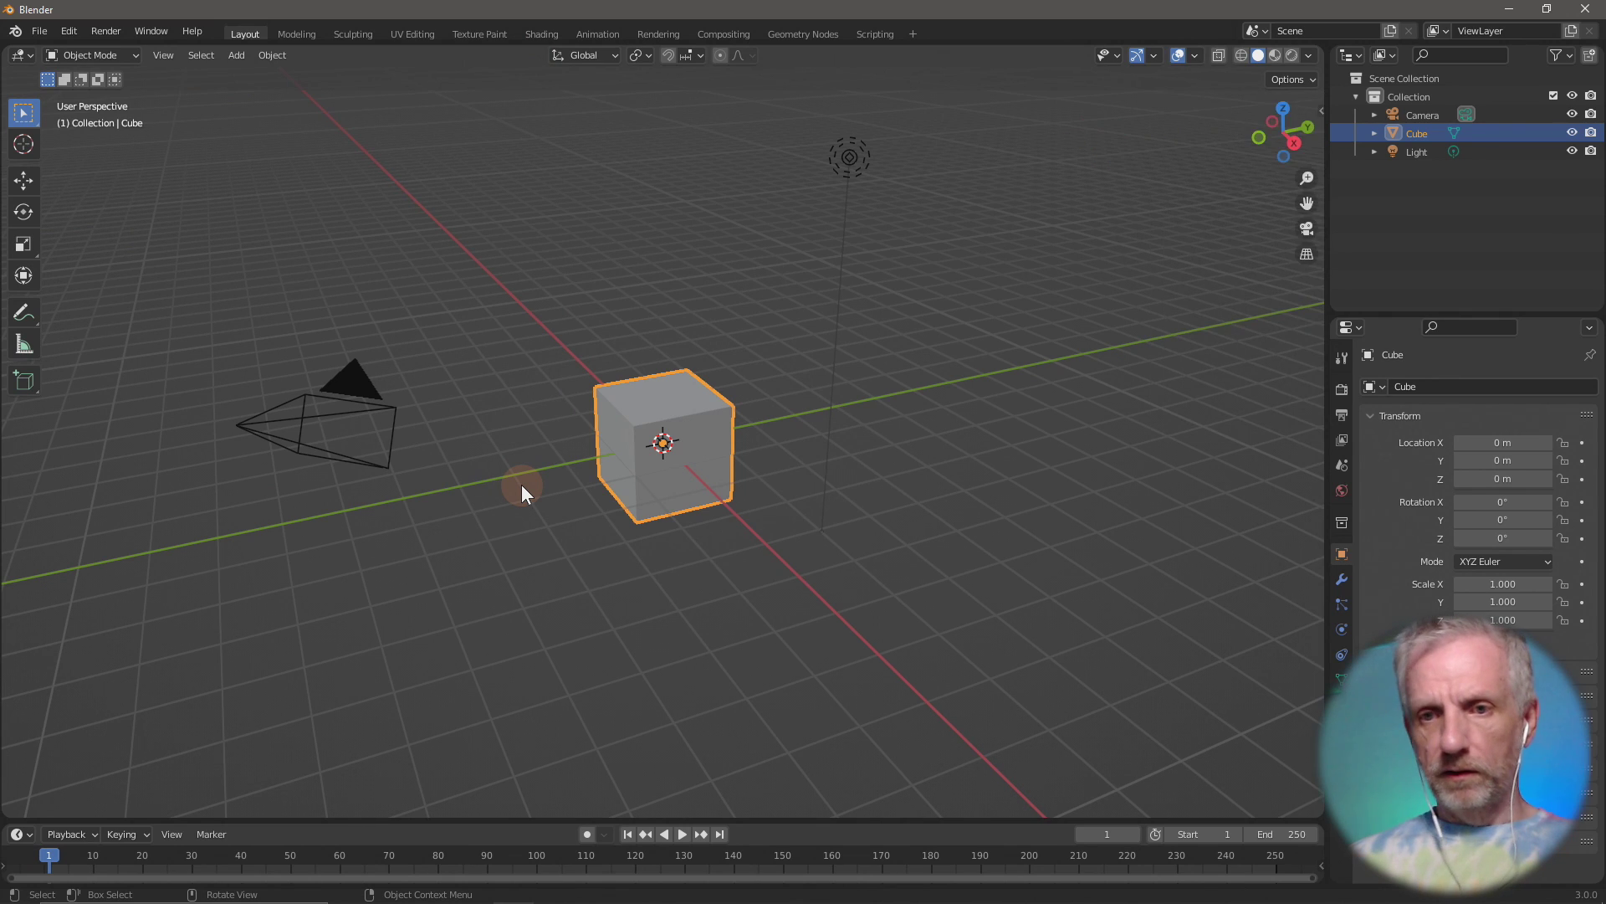
key("n")
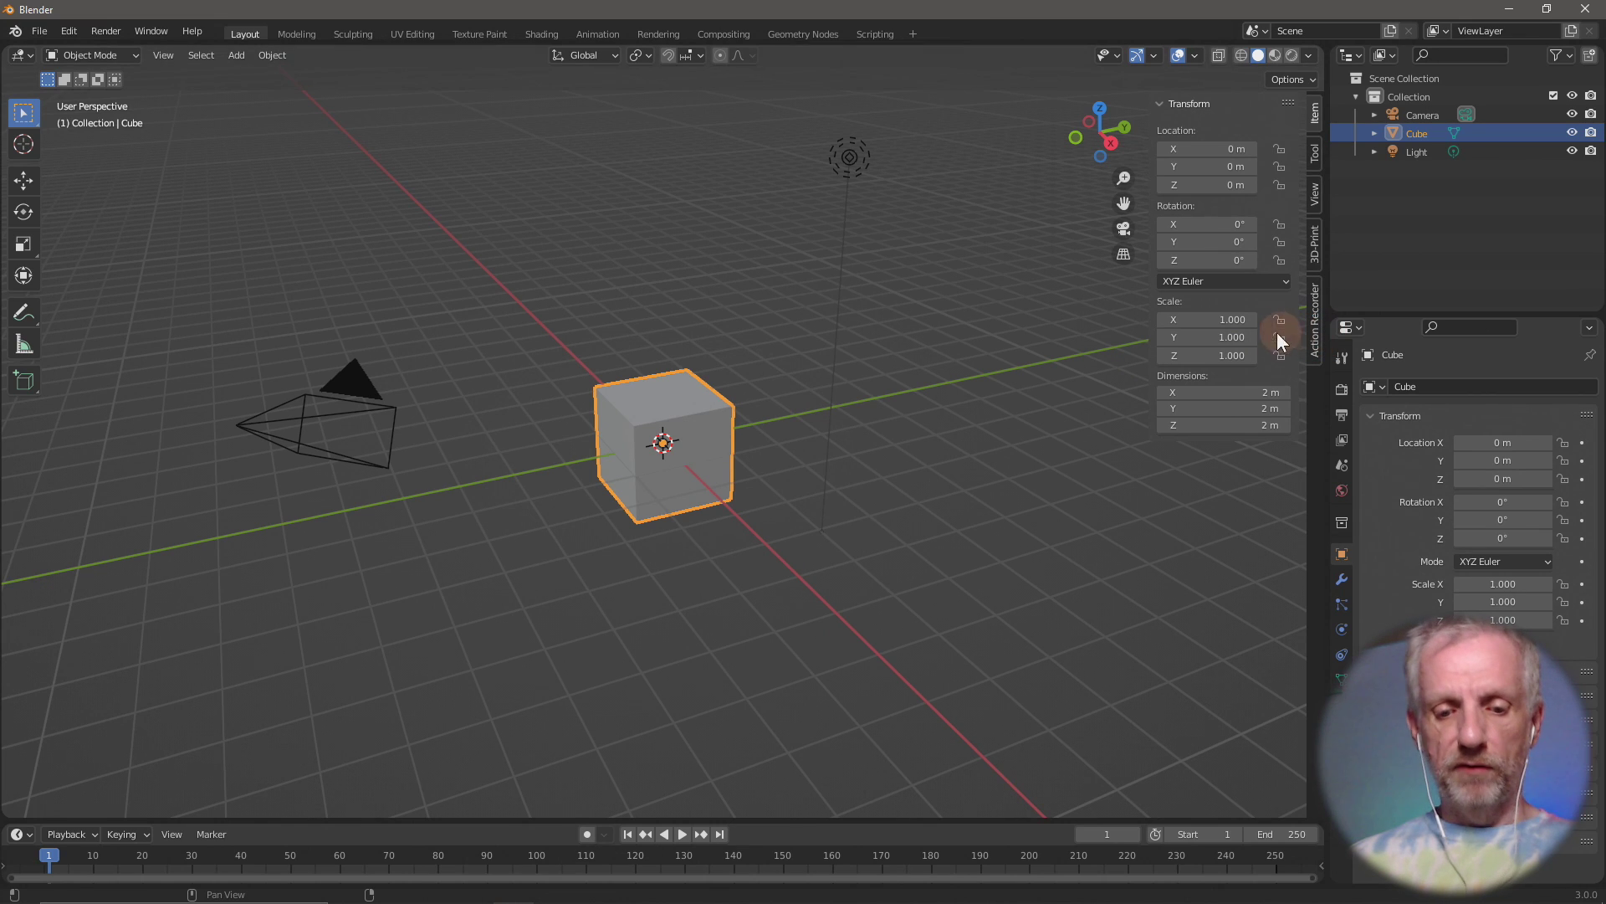
key("n")
key("n")
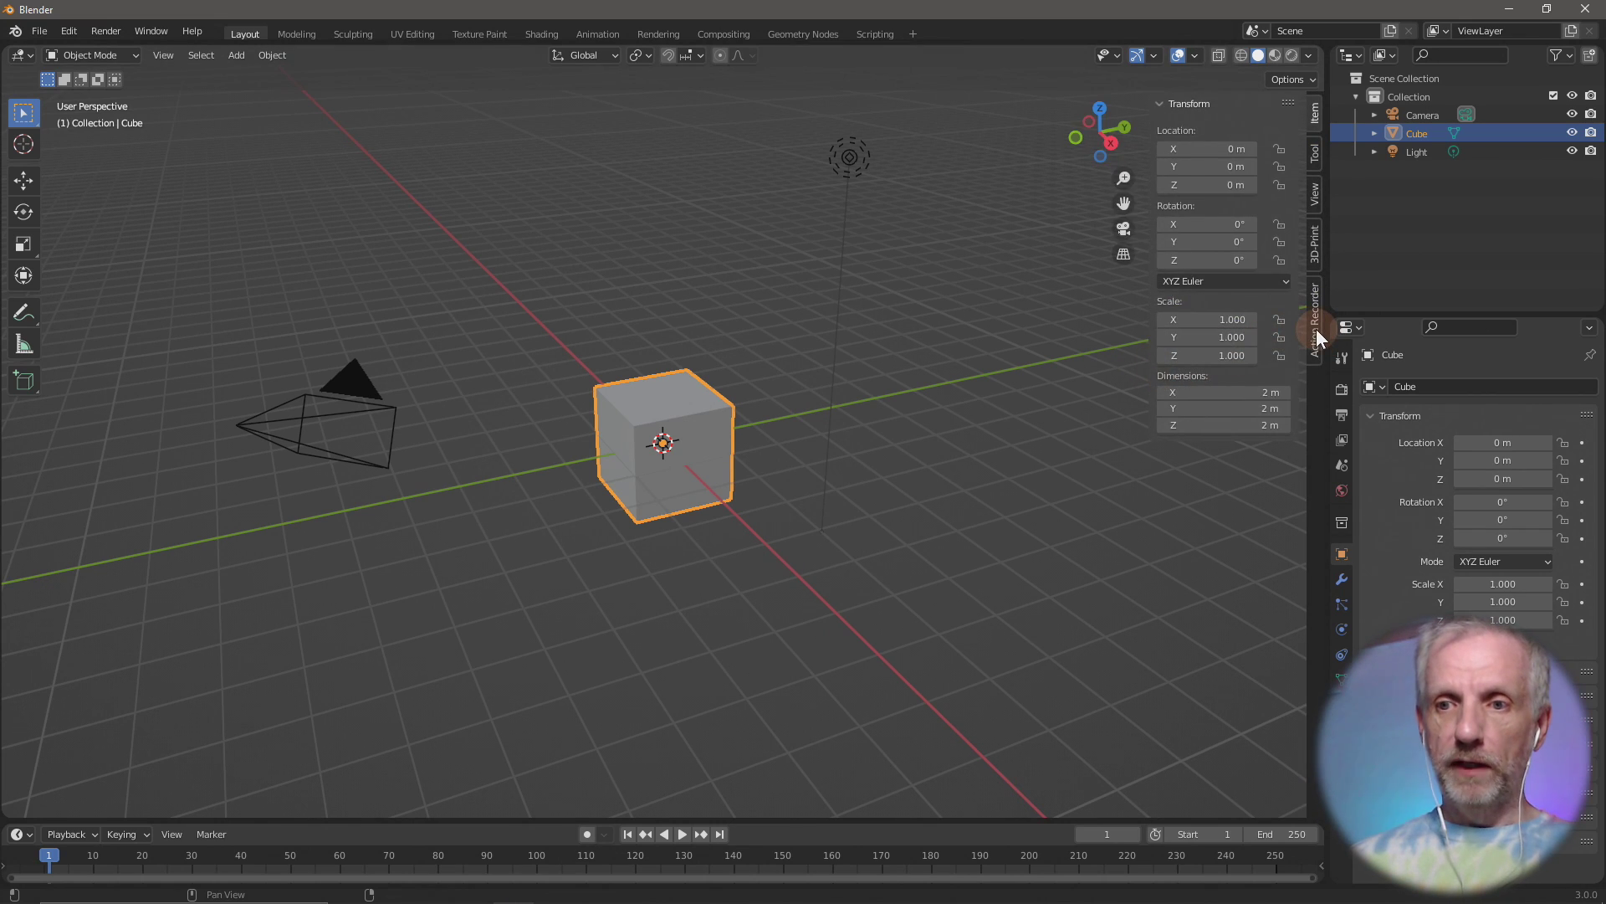
left_click(1315, 328)
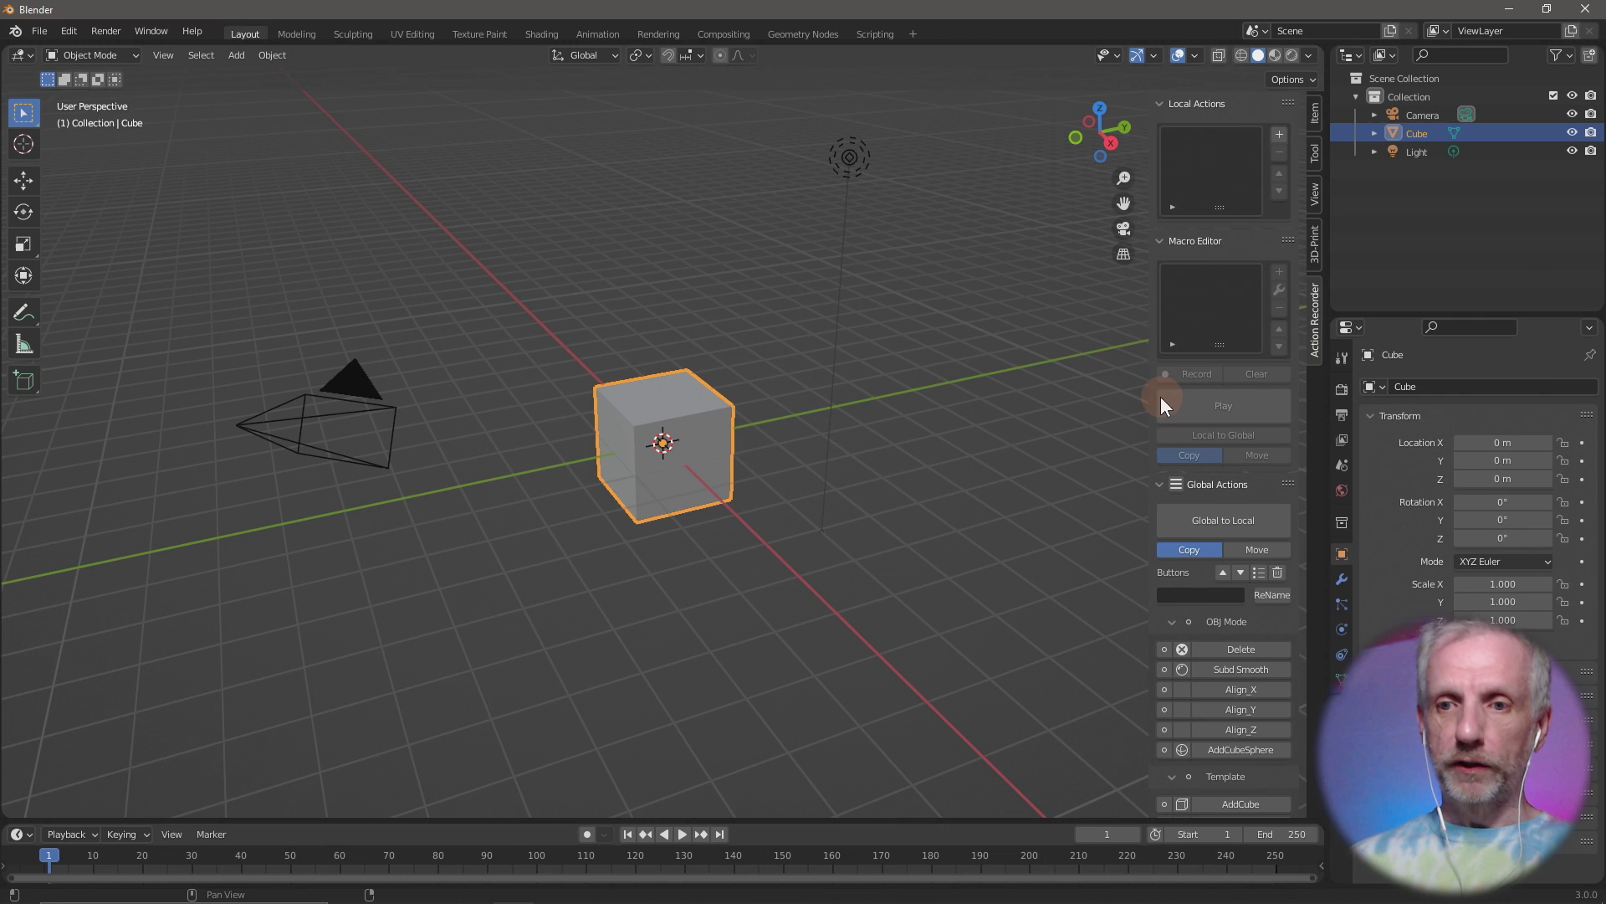
left_click_drag(1134, 403, 1107, 405)
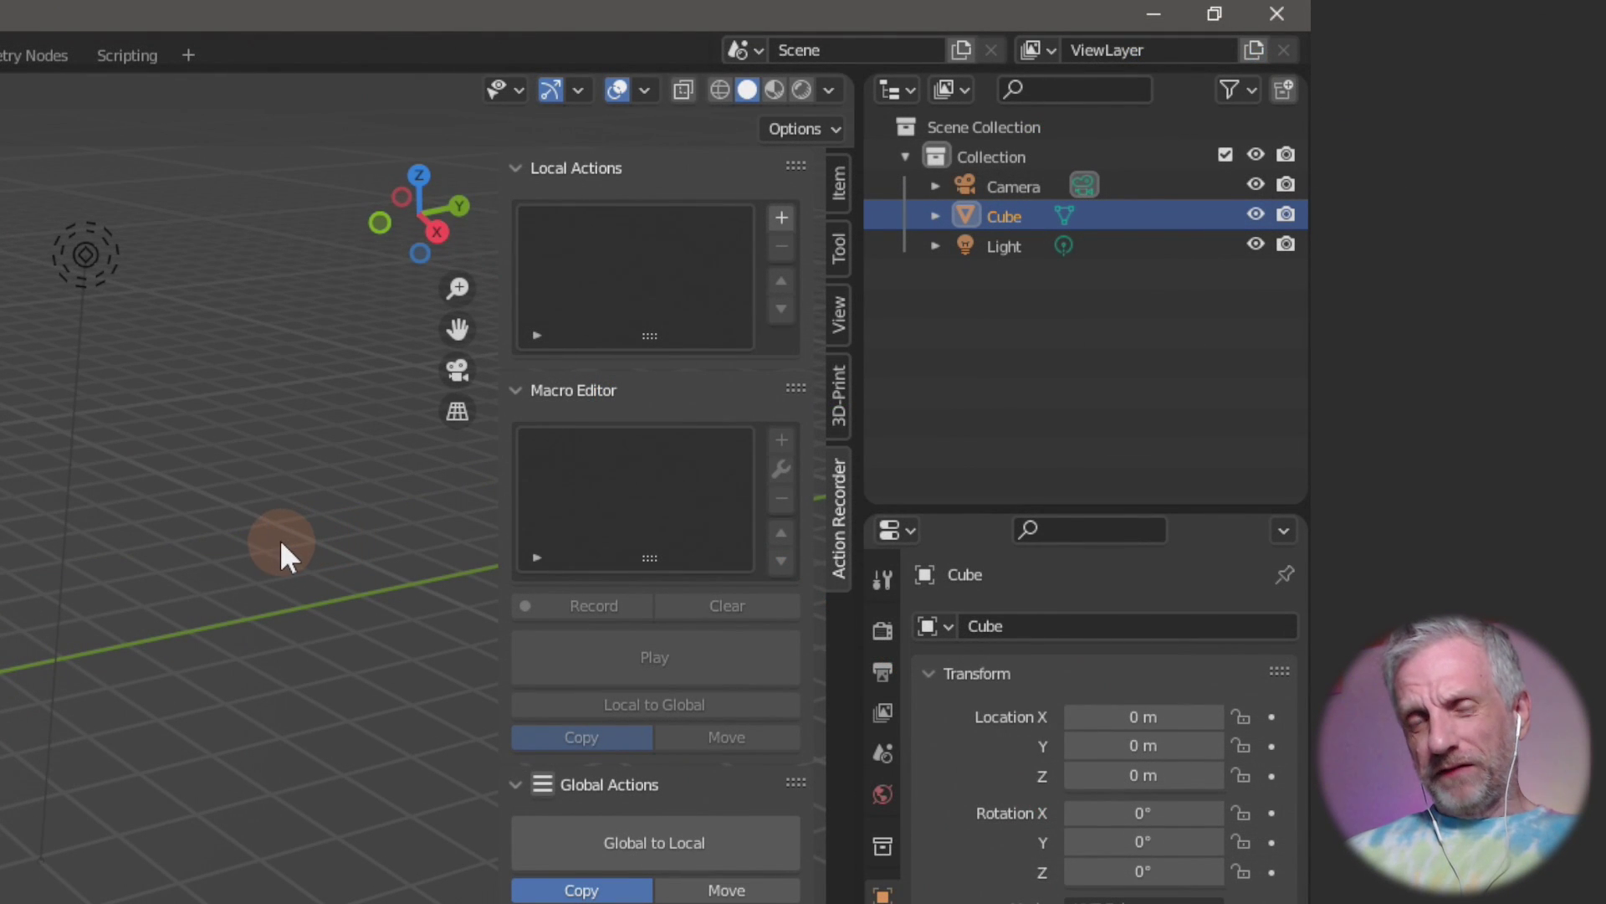
middle_click_drag(271, 554, 268, 538)
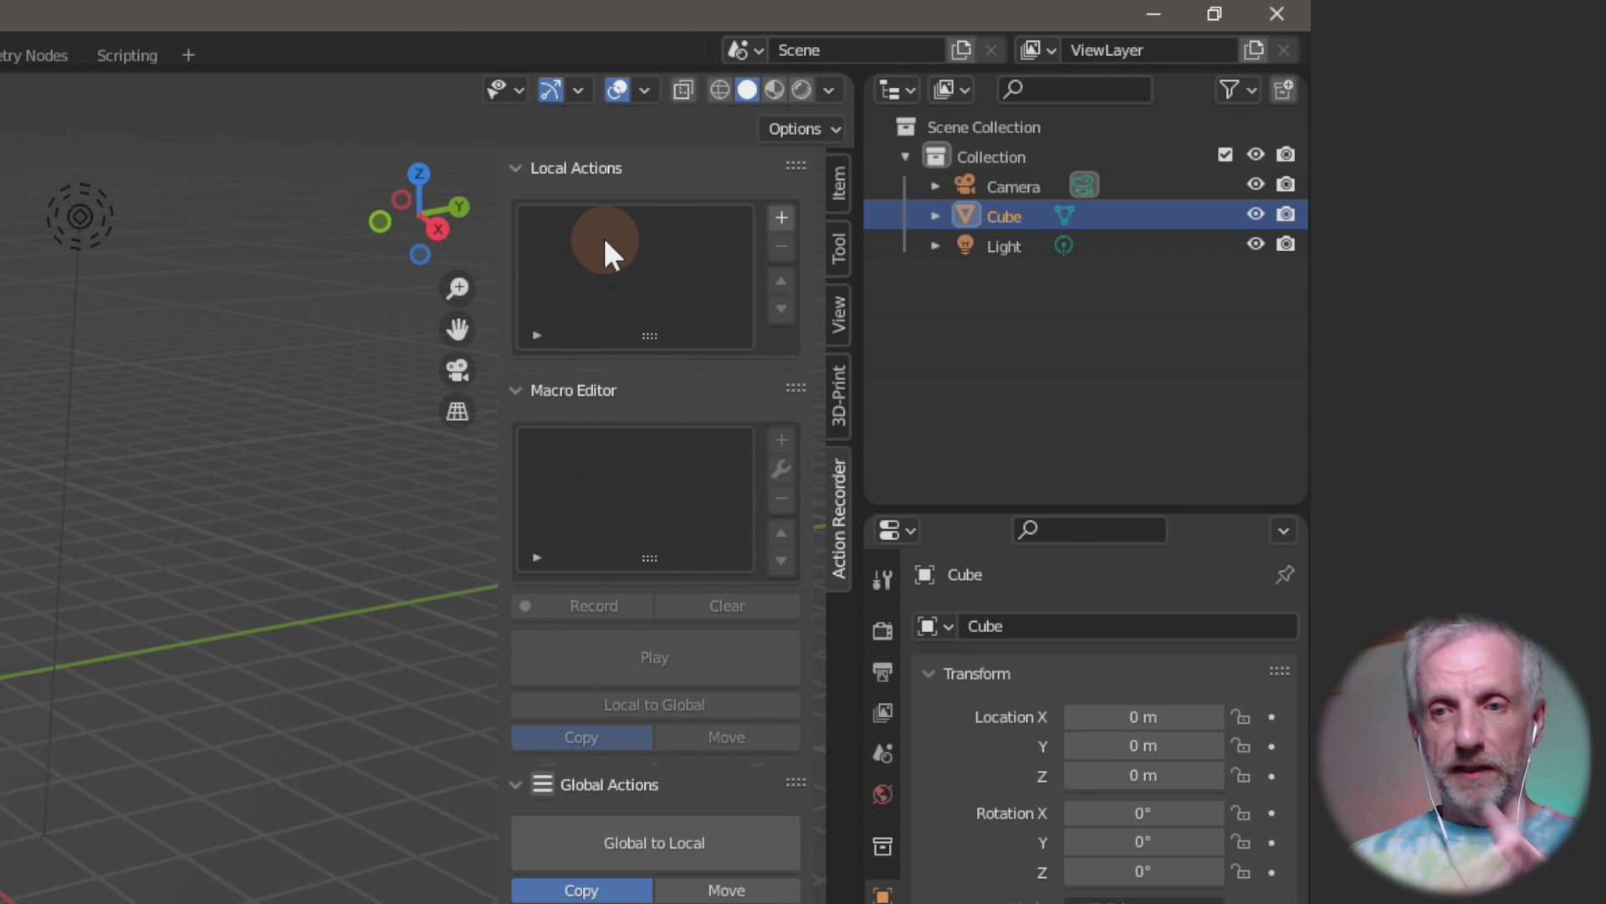
Step: Add a local action, rename Untitled.001 to 'Test', and assign it the brush icon
left_click(781, 219)
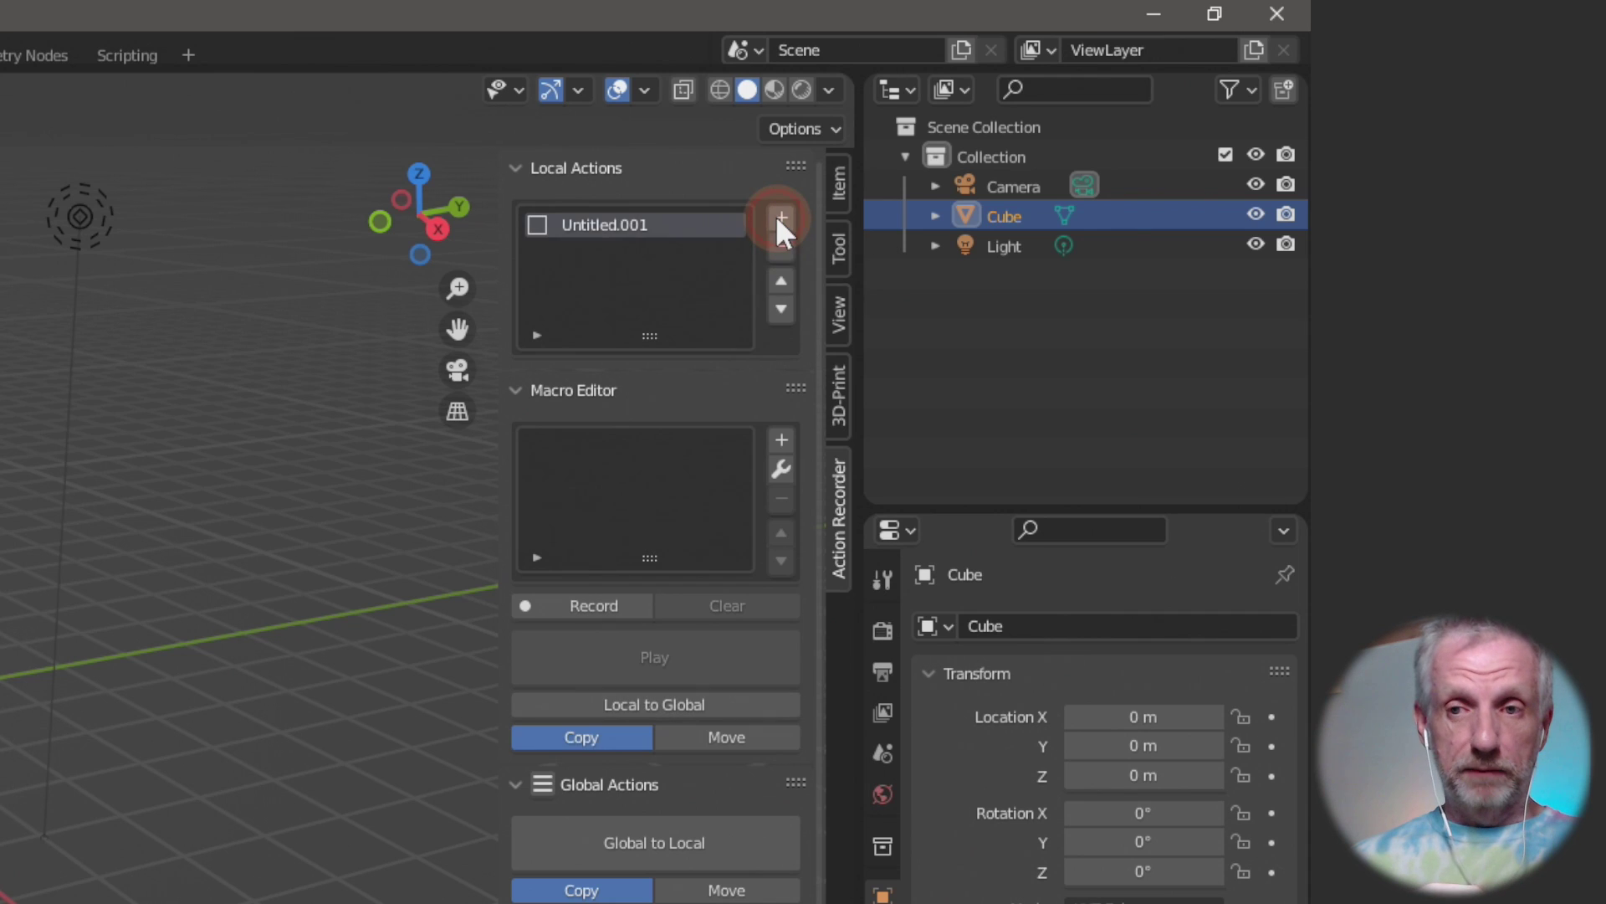
double_click(629, 224)
type("Test")
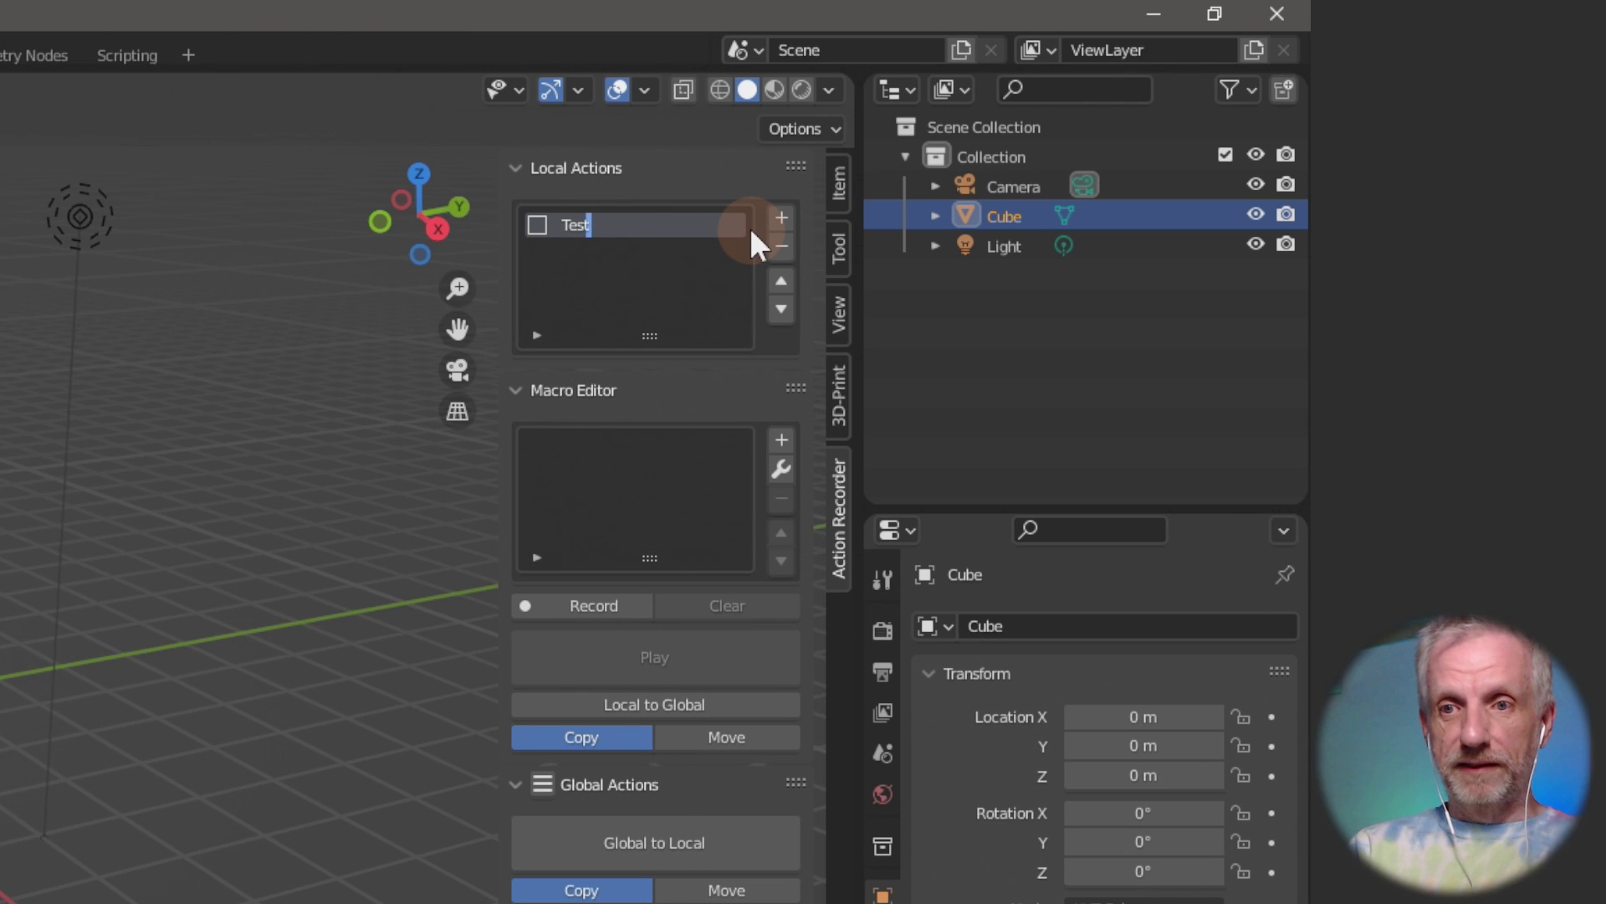
key("Return")
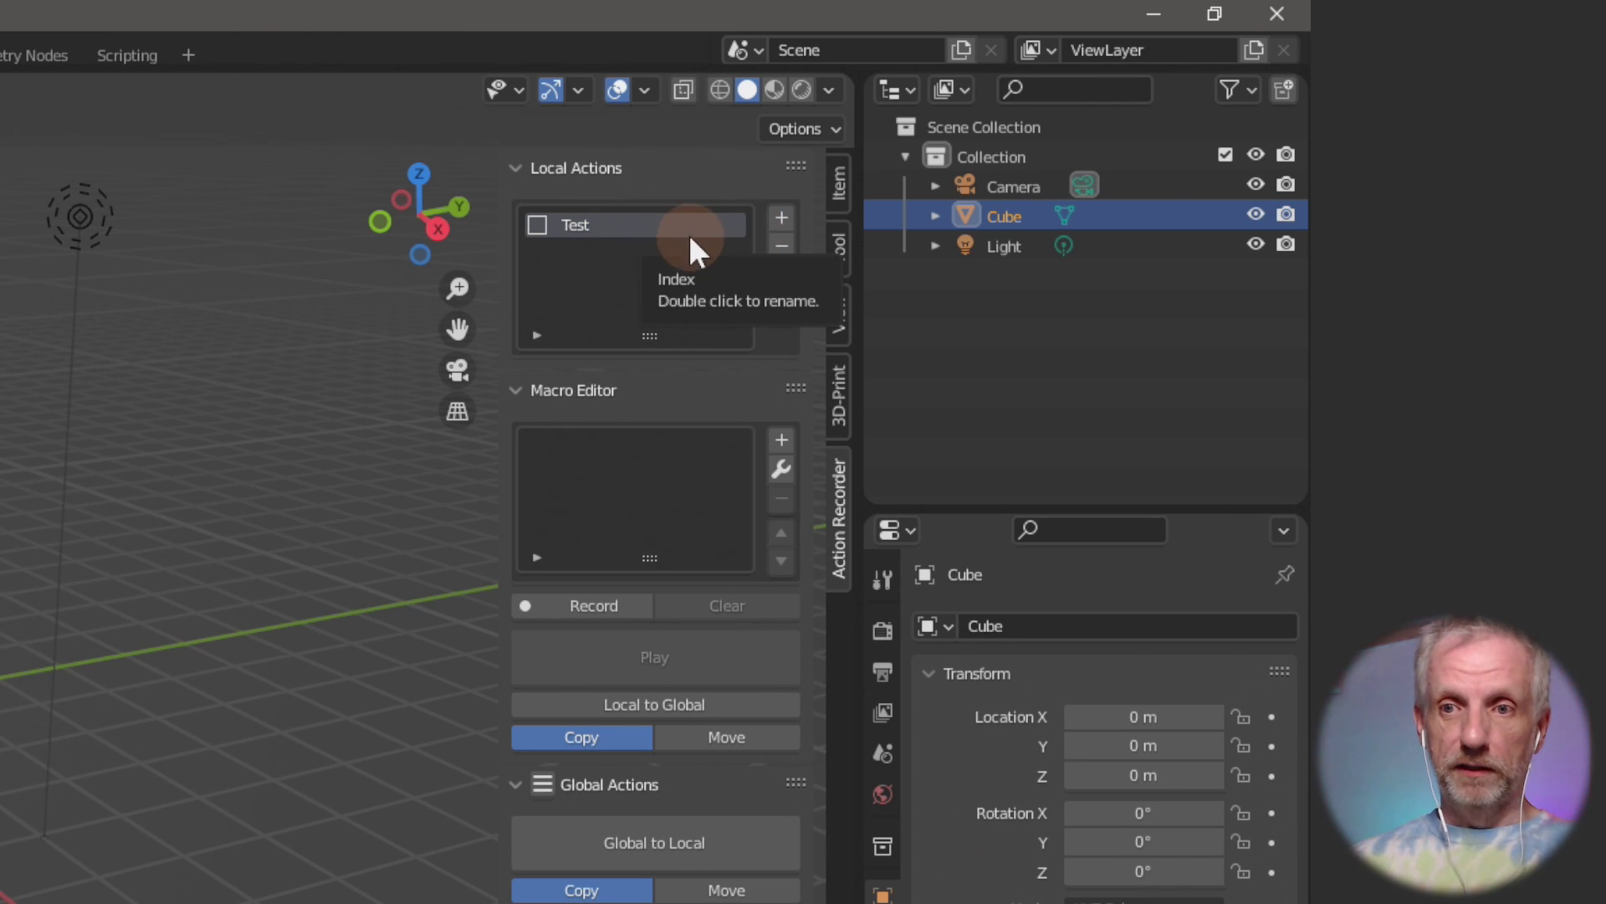
left_click(542, 223)
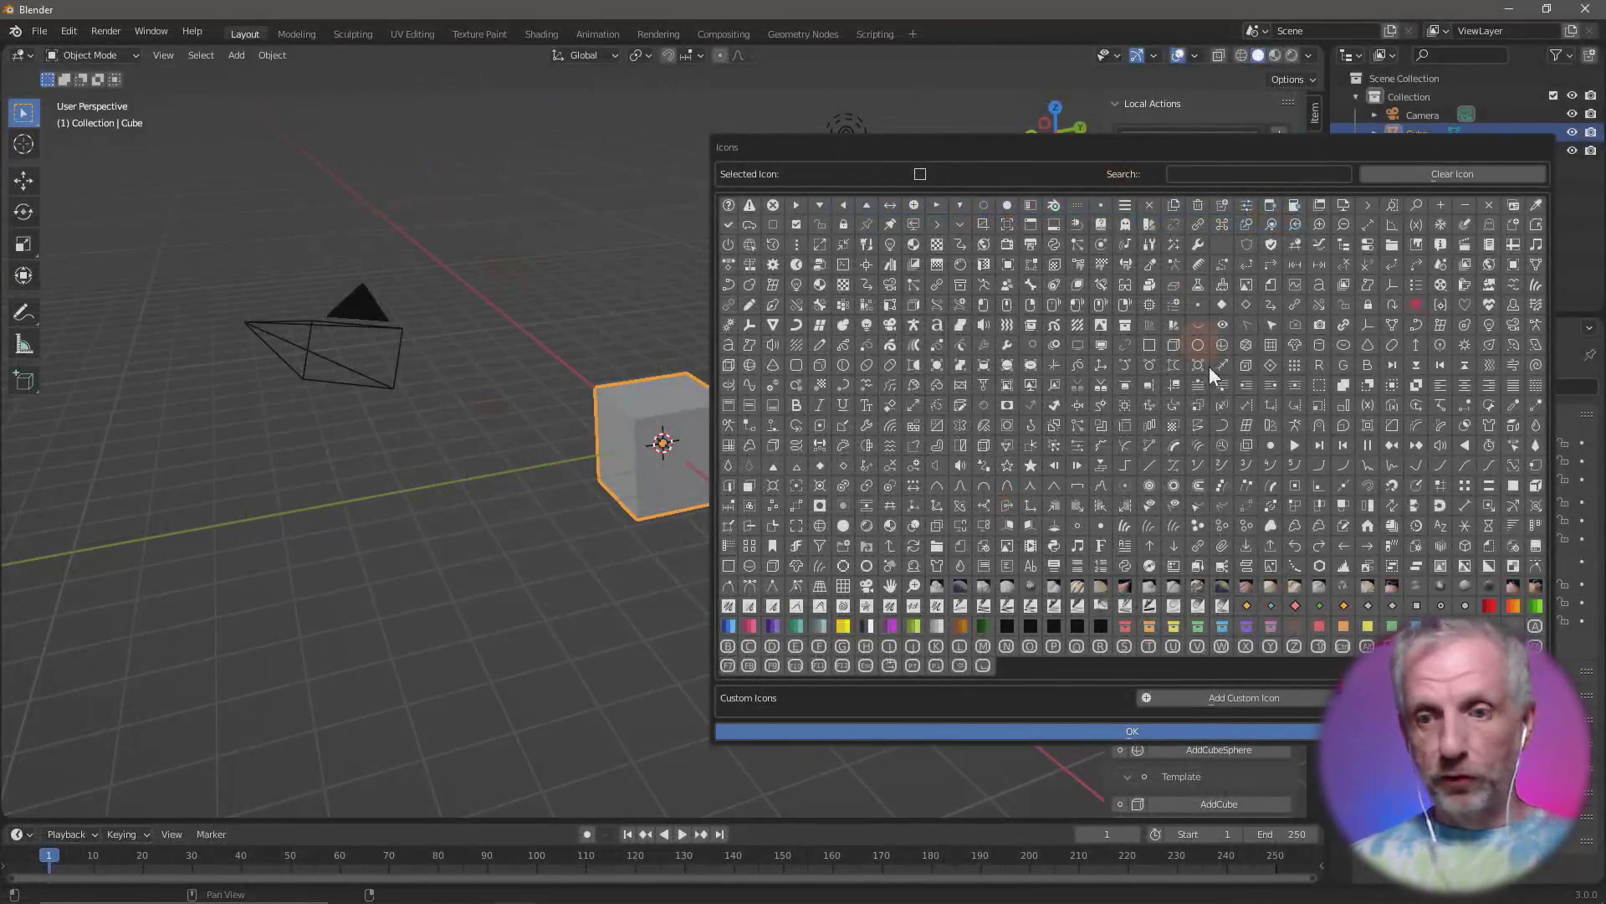
left_click(986, 426)
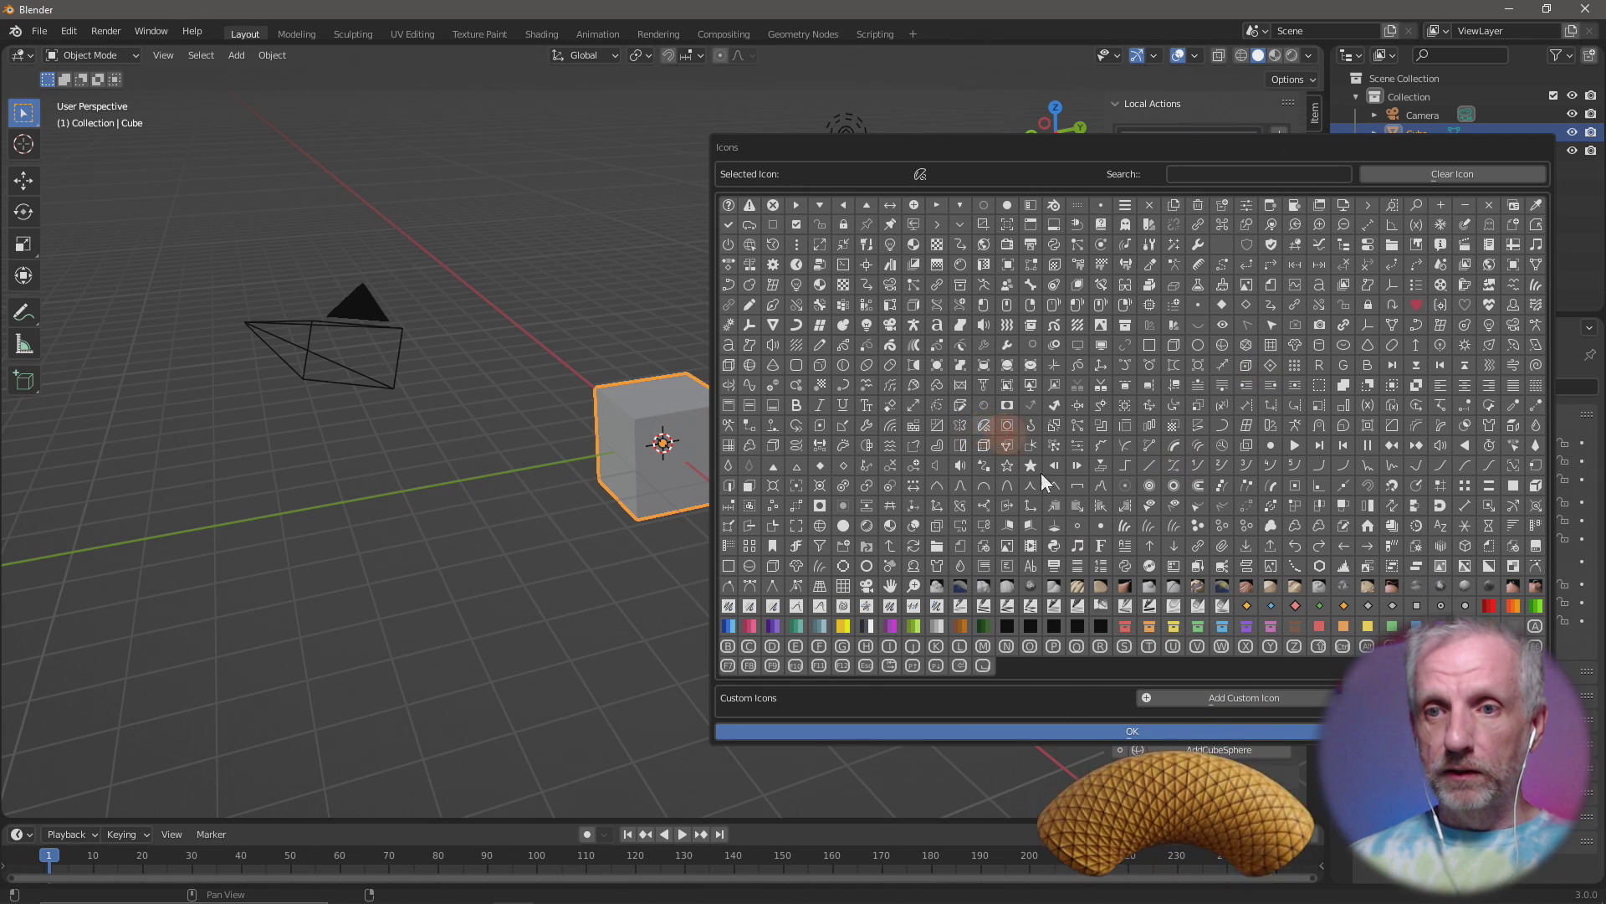
left_click(1228, 727)
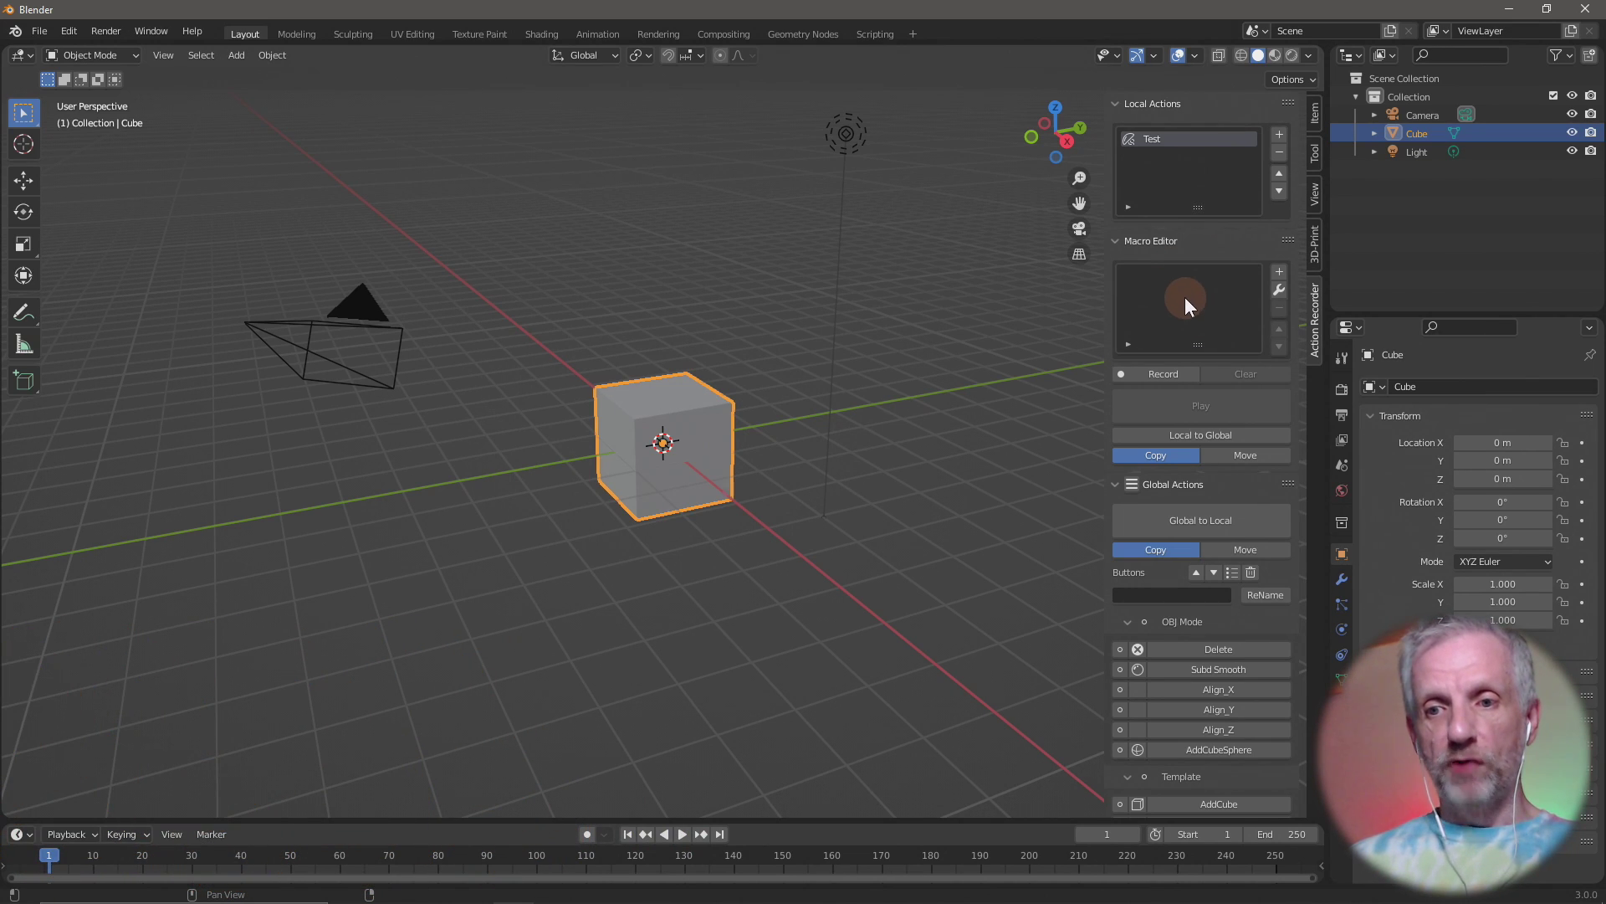
Step: Record a Duplicate Objects macro step: Shift+D the cube and place the copy at X −16 m
left_click(1158, 377)
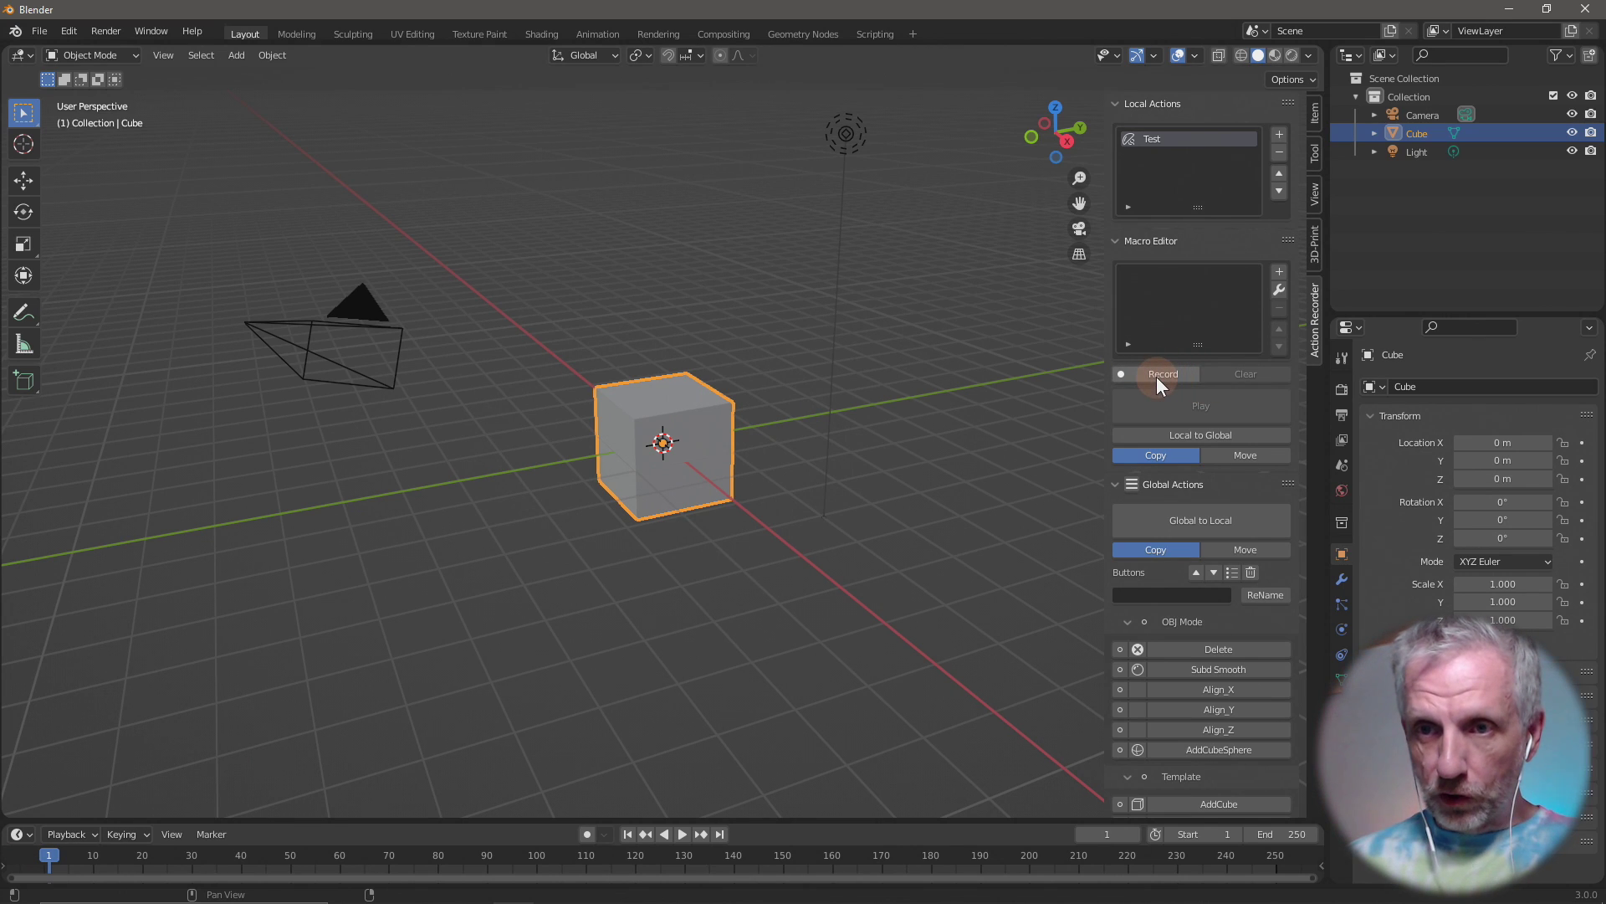
left_click(1179, 293)
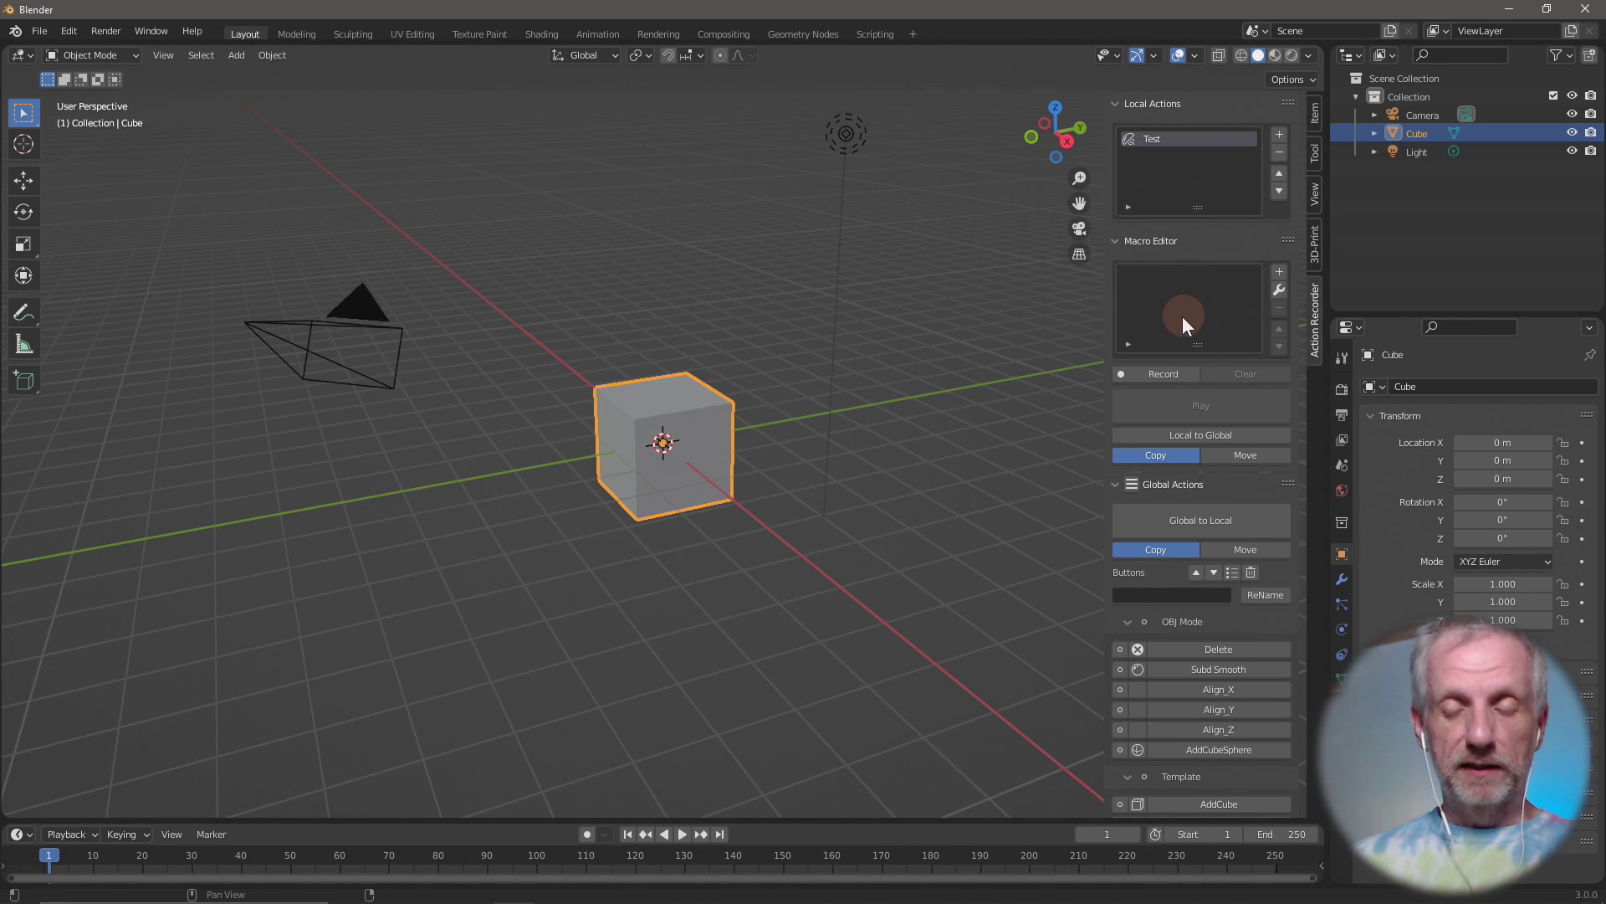
left_click(1167, 378)
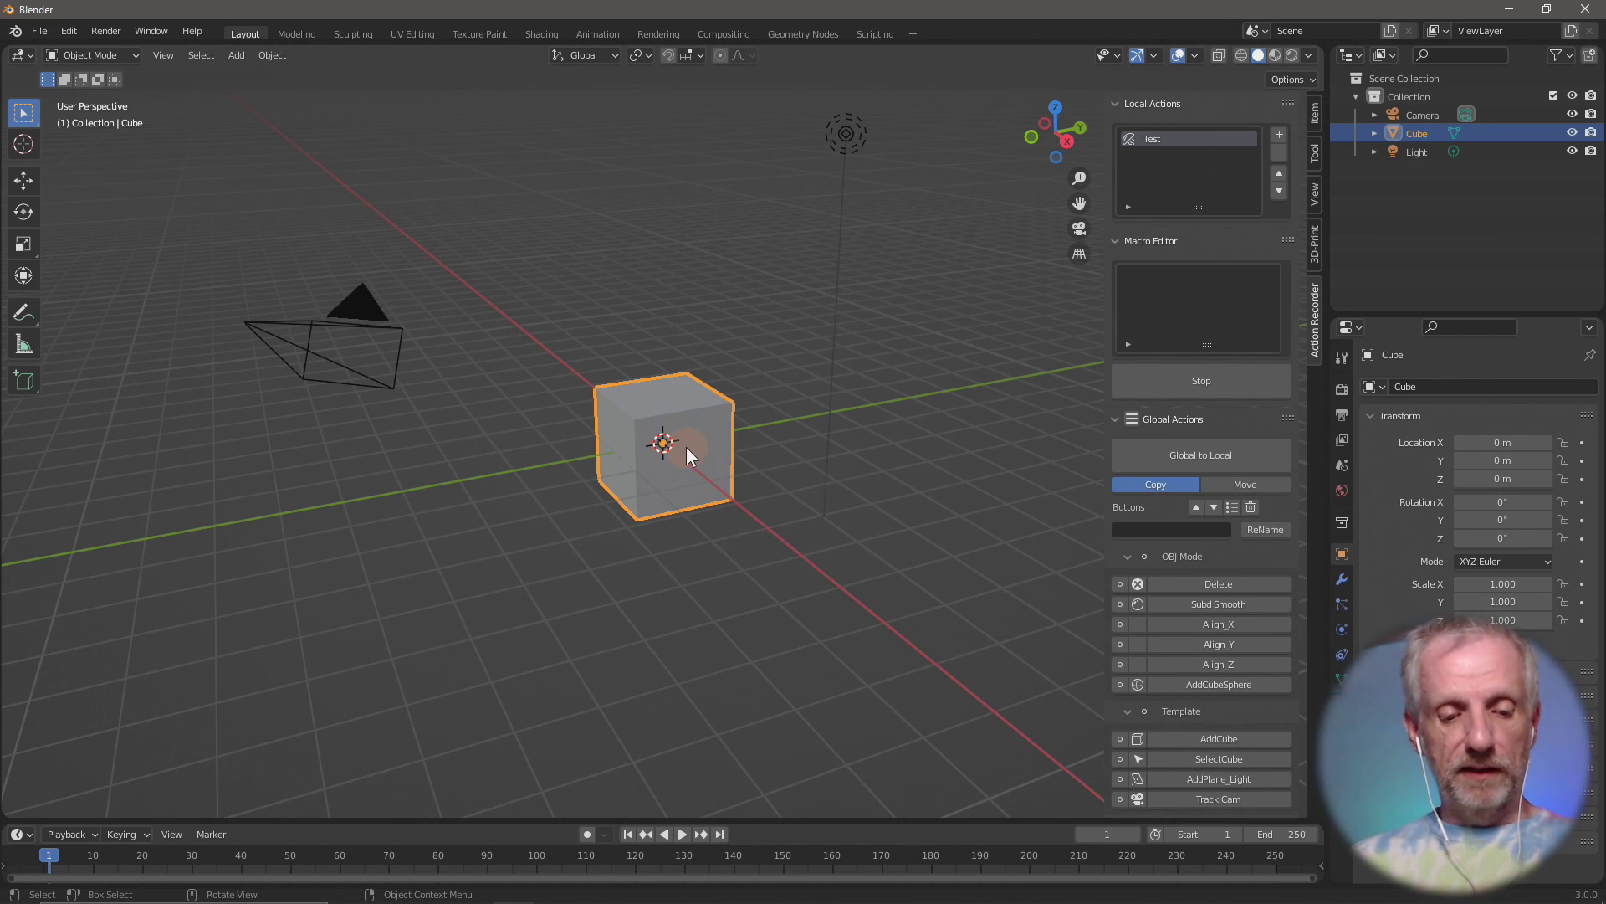
key("shift")
key("shift+d")
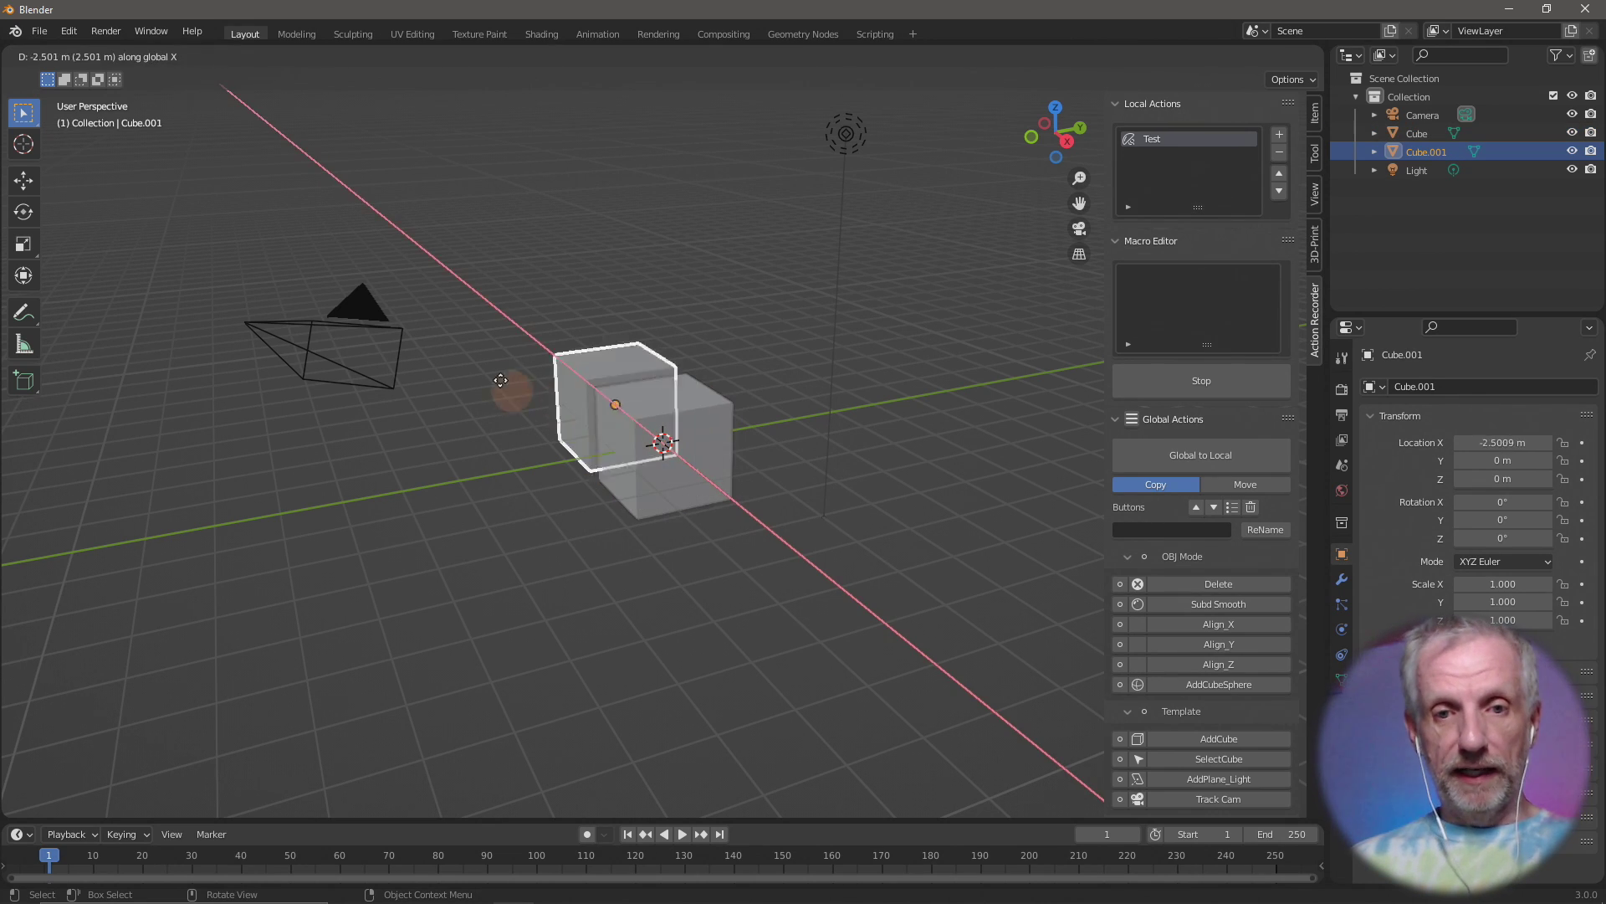
left_click(492, 290)
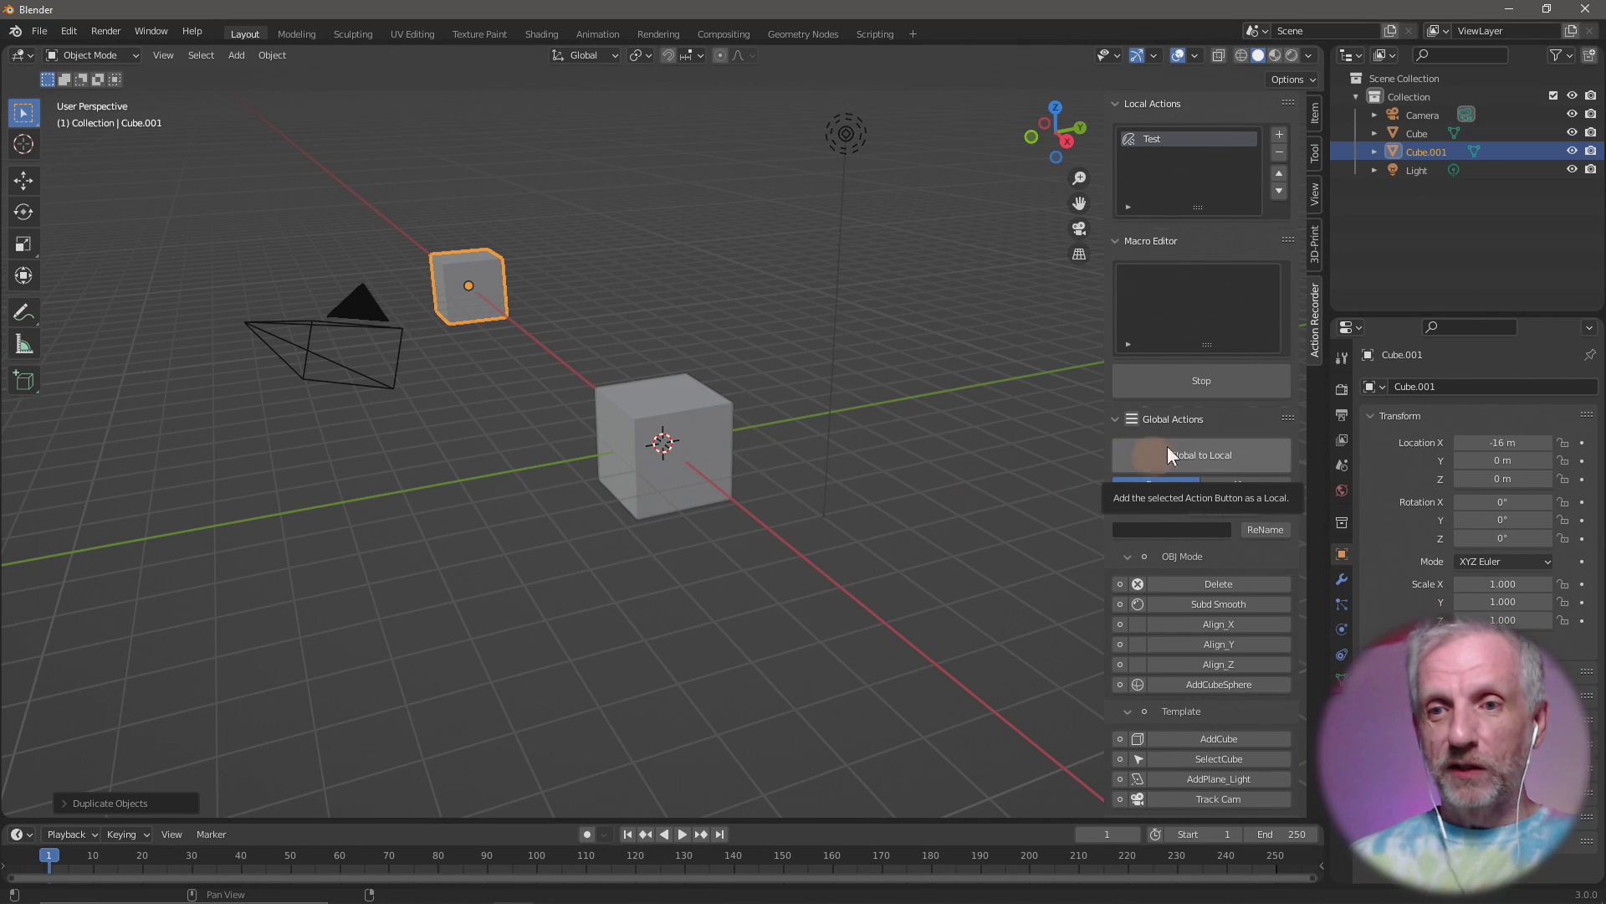
left_click(1232, 372)
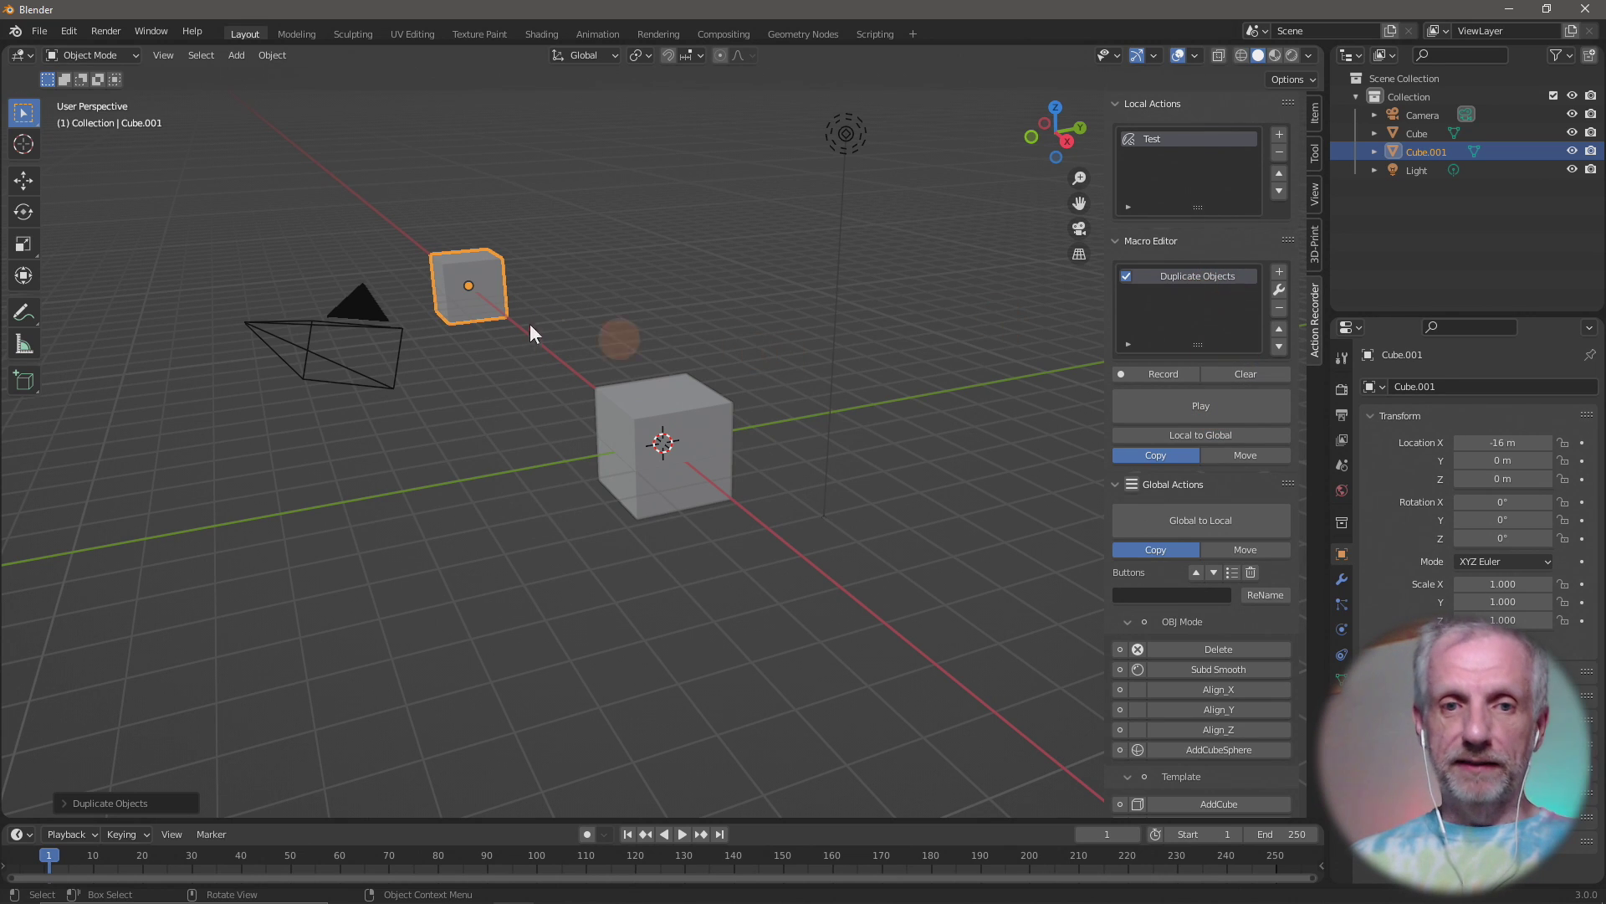
Step: Delete Cube.001, select the original cube, and play the Test action to recreate the copy
key("x")
left_click(485, 313)
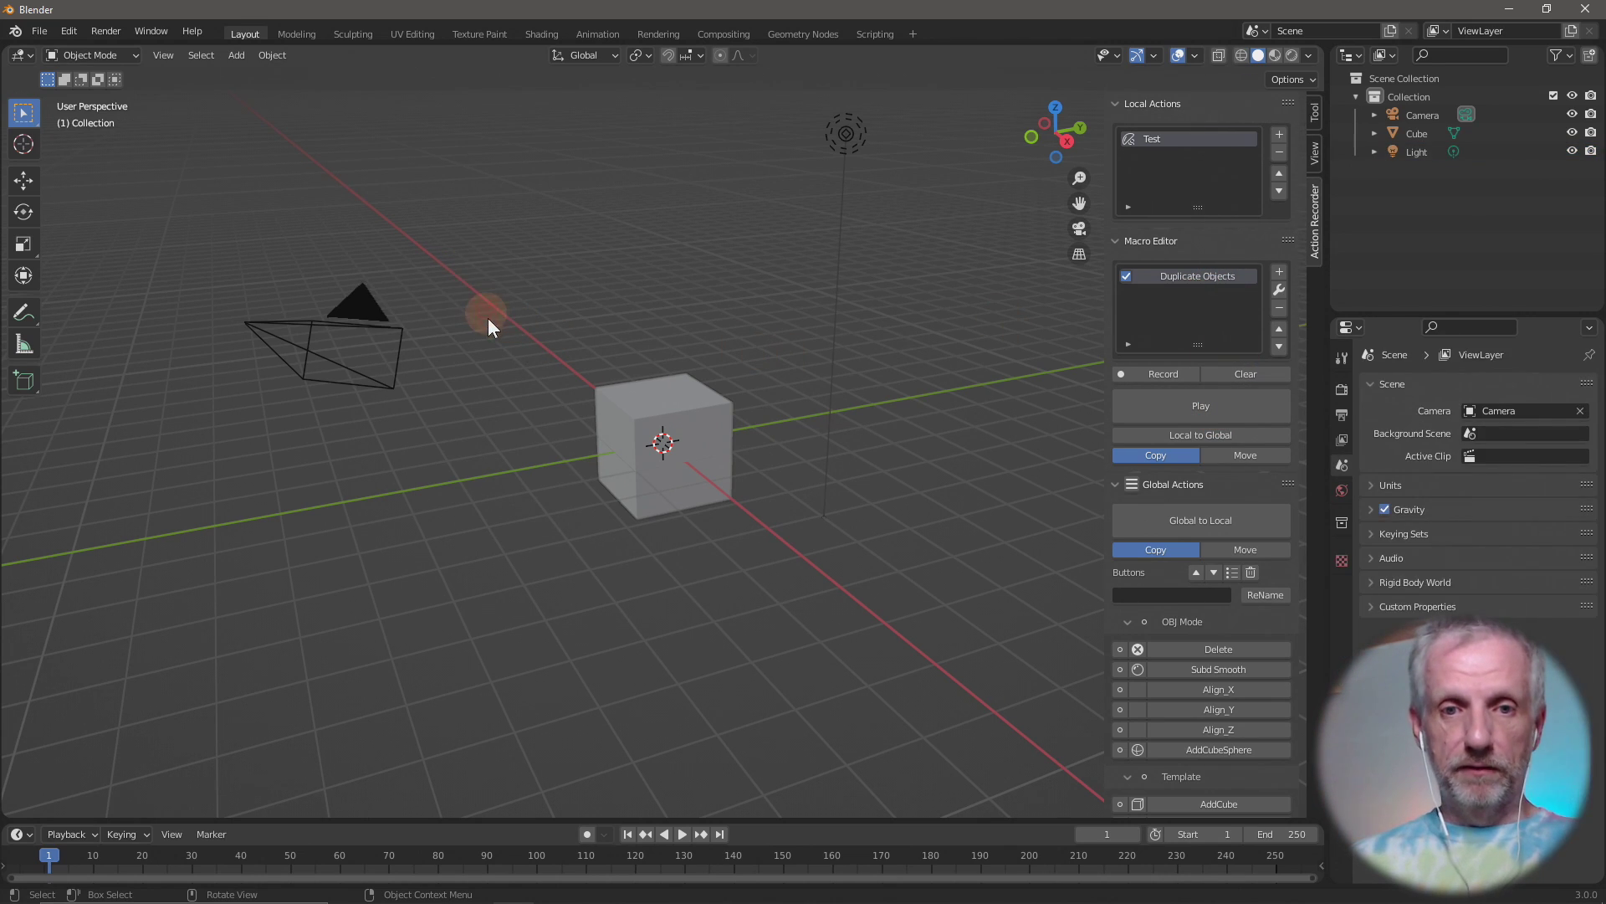
left_click(698, 472)
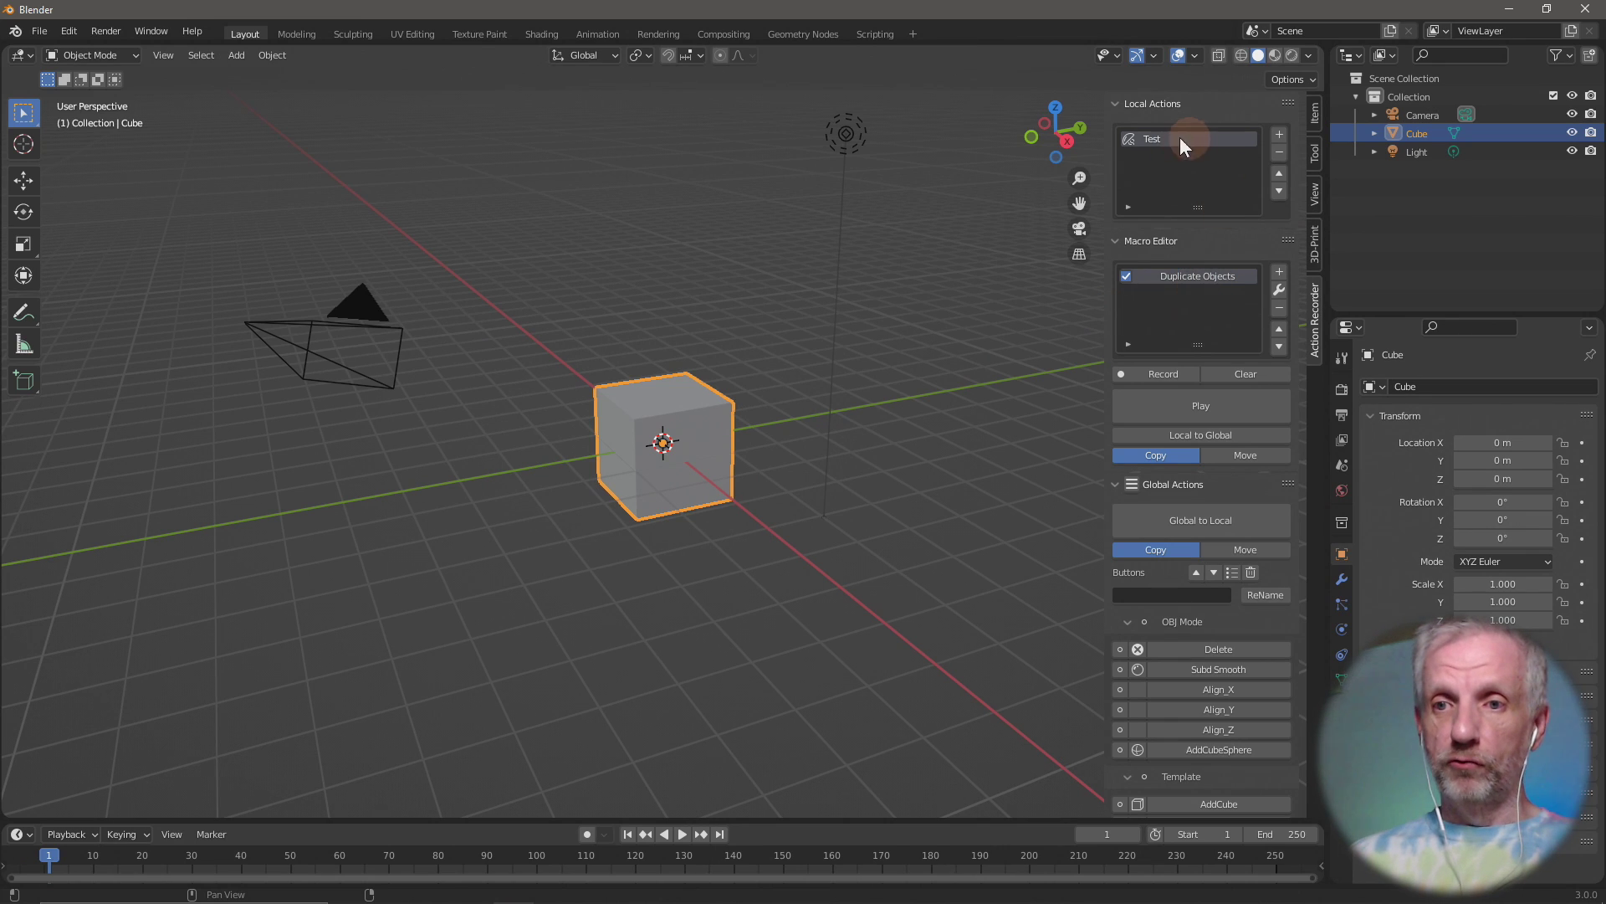
left_click(1232, 405)
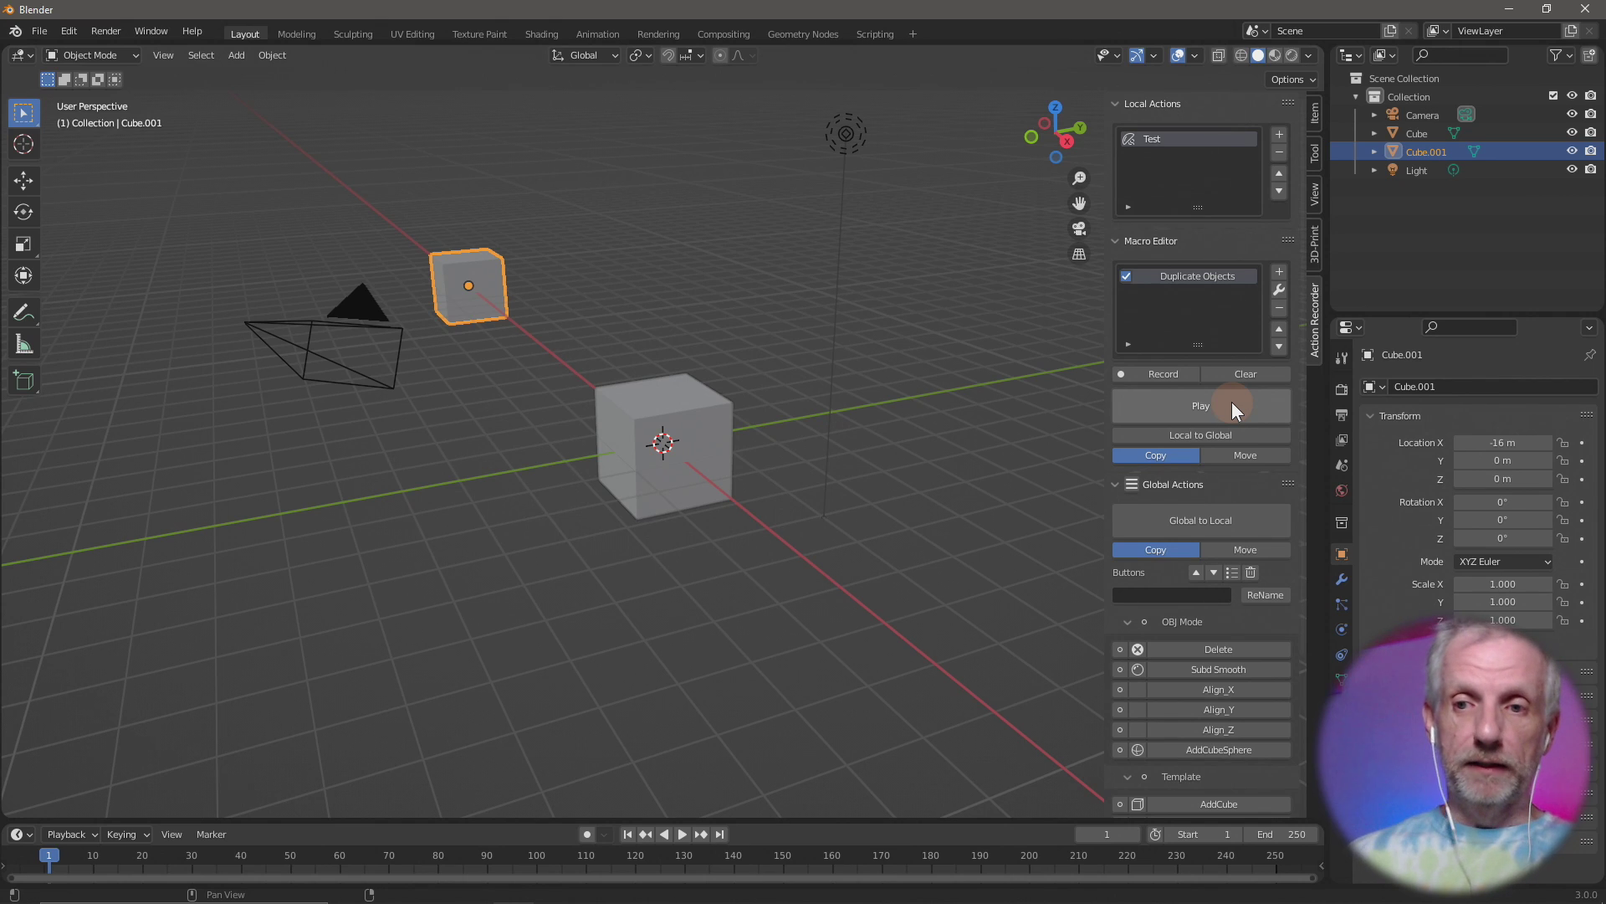
left_click(1179, 403)
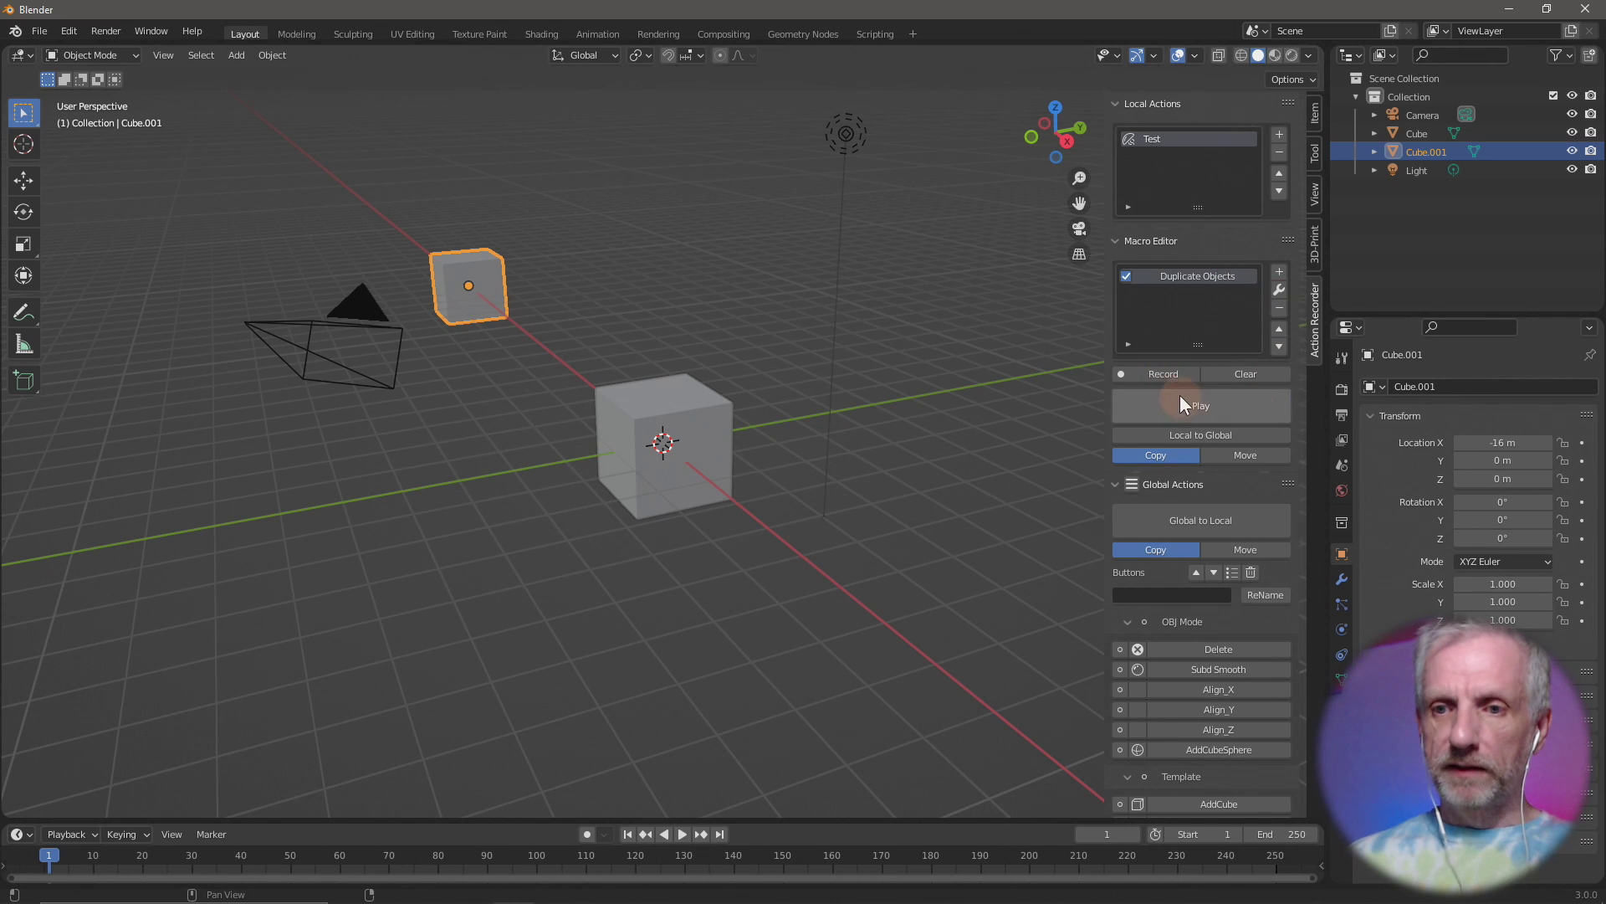
right_click(1227, 400)
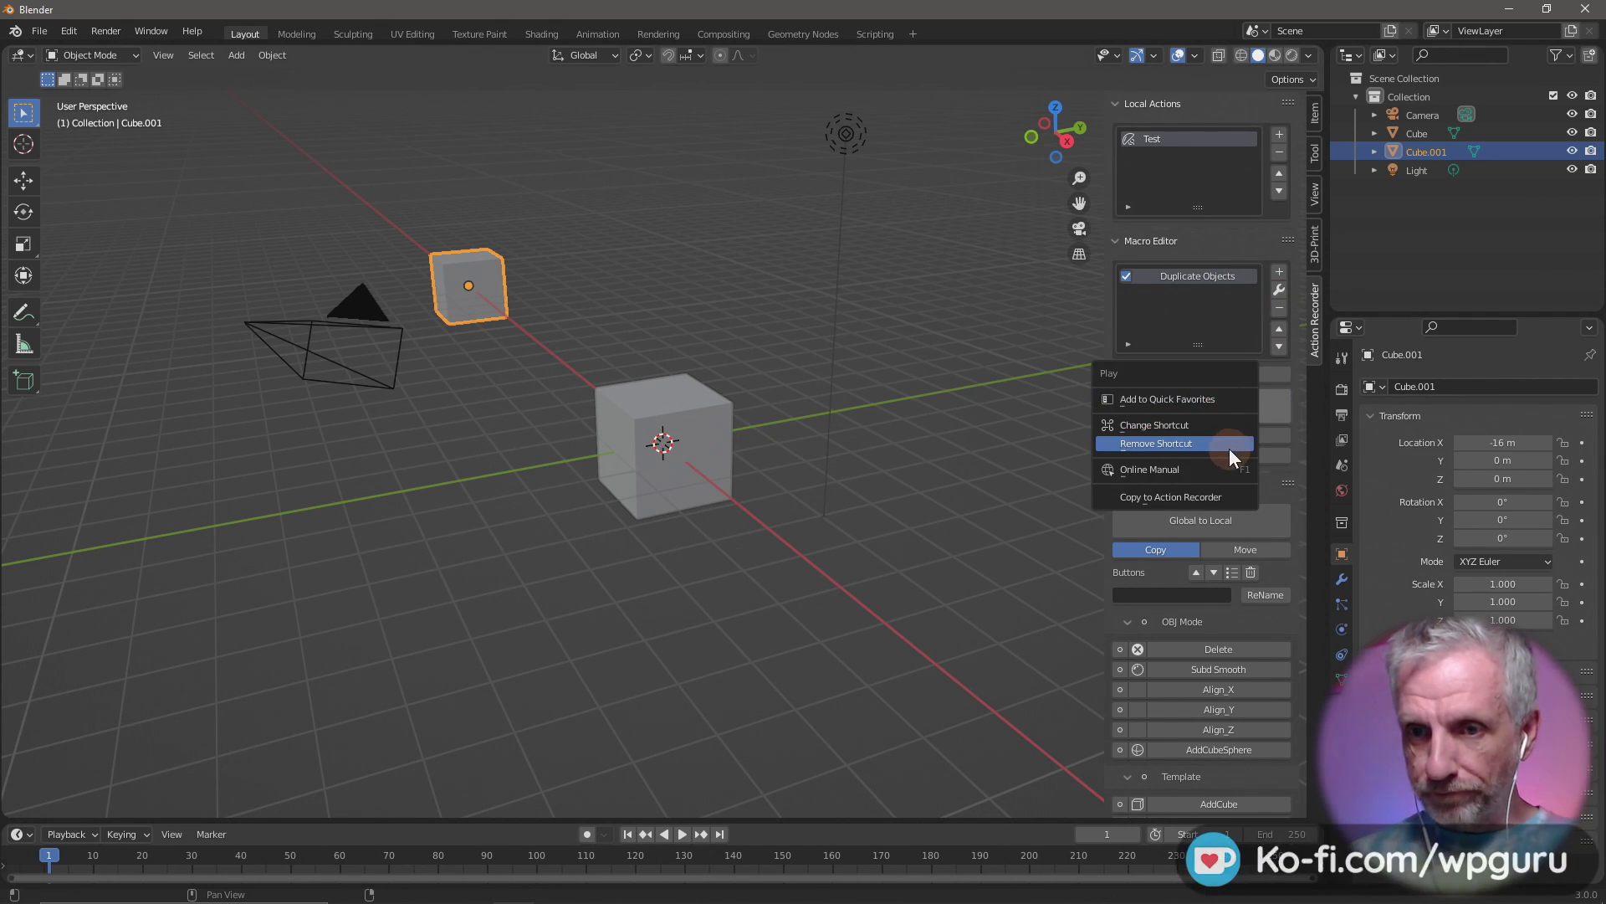